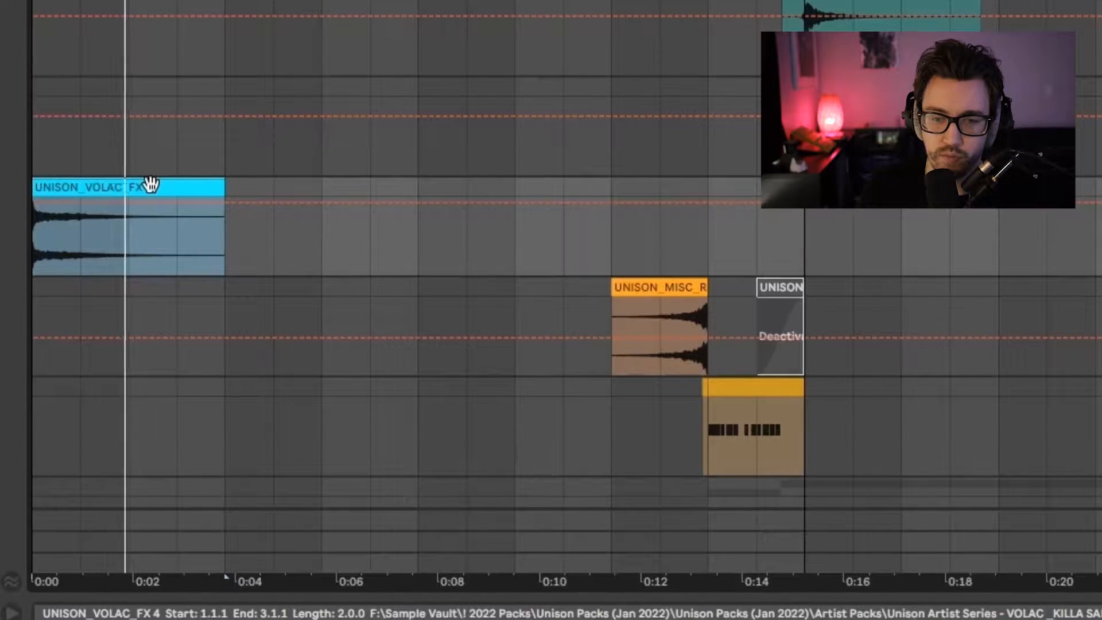
Step: Listen to the UNISON_VOLAC_FX 4 clip at the start of the intro, soloing its track and then removing the solo
{"action": "key", "text": "space"}
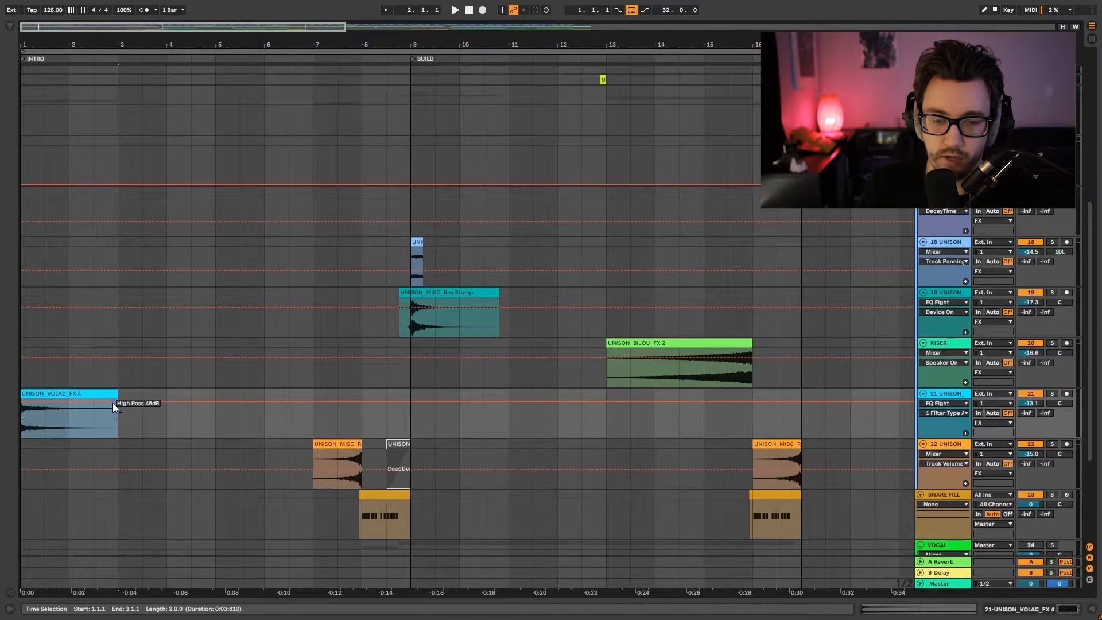
{"action": "left_click", "coordinate": [1053, 394]}
{"action": "key", "text": "space"}
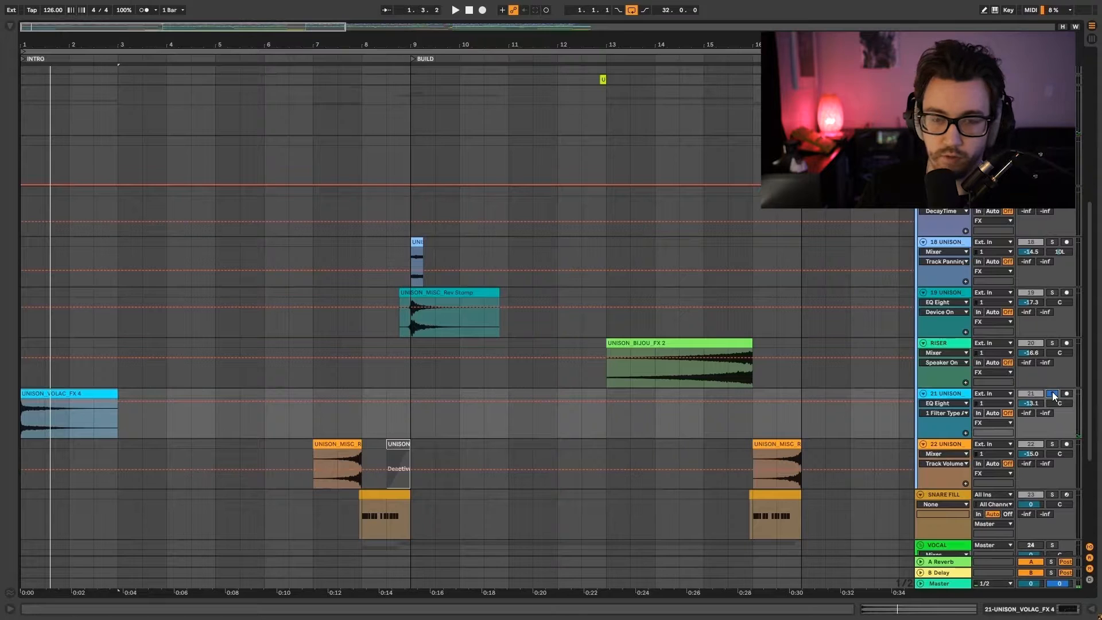
{"action": "left_click", "coordinate": [1052, 393]}
{"action": "key", "text": "space"}
{"action": "key", "text": "space"}
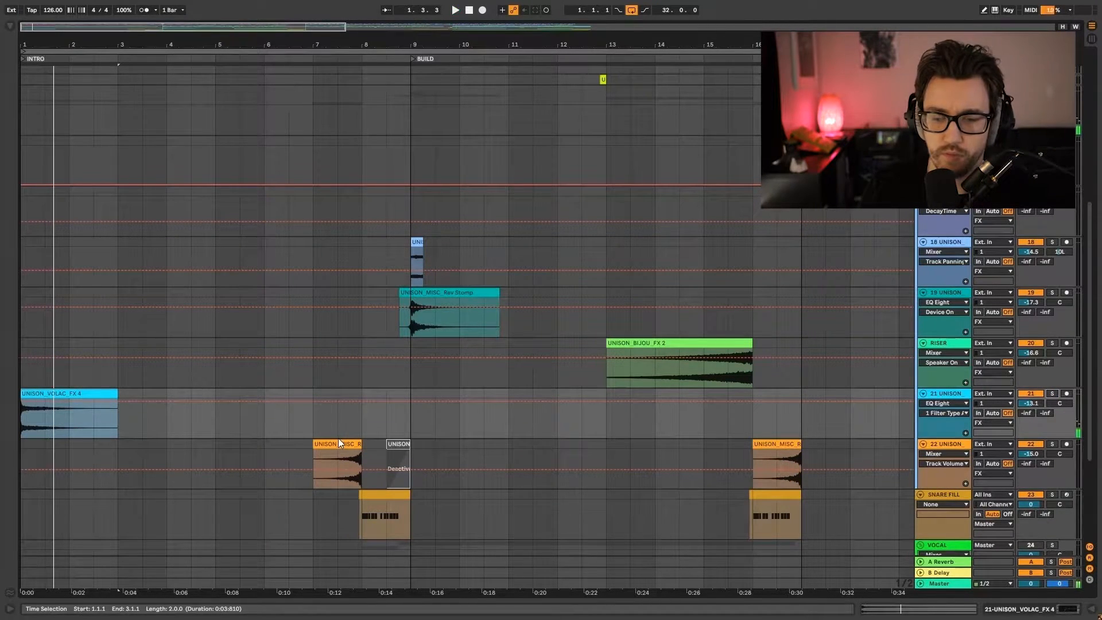
Step: Play the transition into the build from within bar 7 and select the snare fill clip before bar 9
{"action": "scroll", "coordinate": [340, 442], "scroll_direction": "down", "scroll_amount": 2}
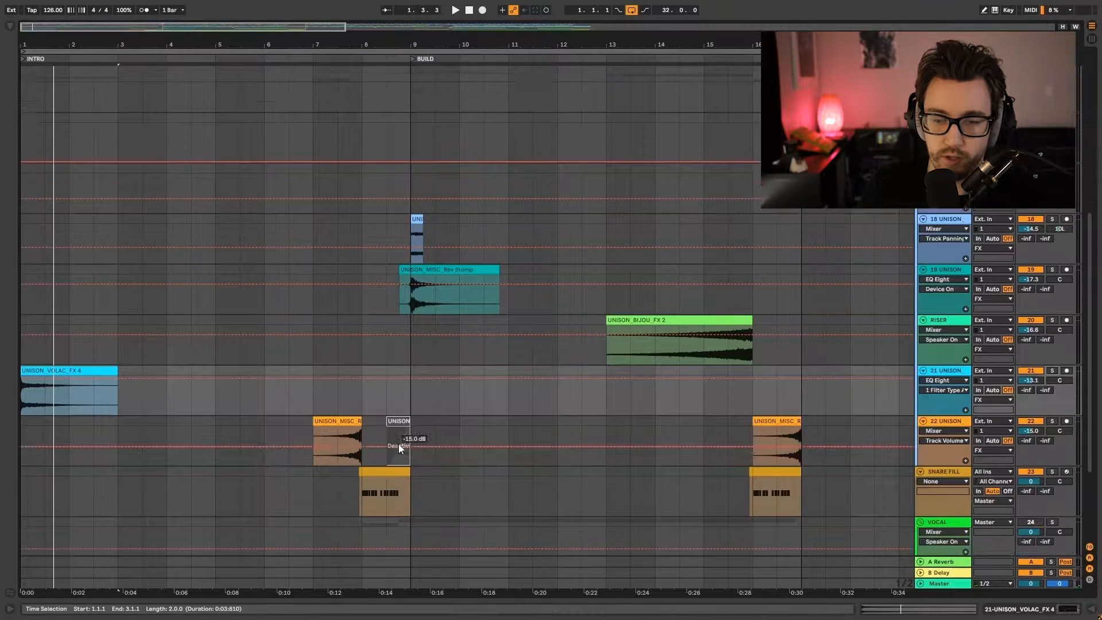
{"action": "left_click", "coordinate": [349, 399]}
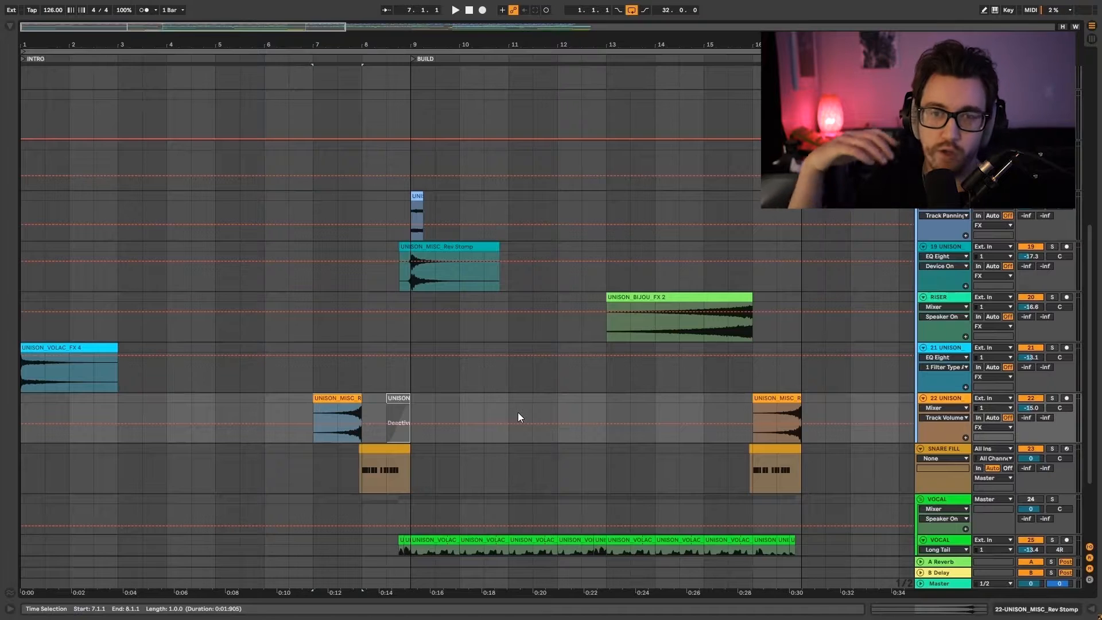
{"action": "left_click", "coordinate": [337, 376]}
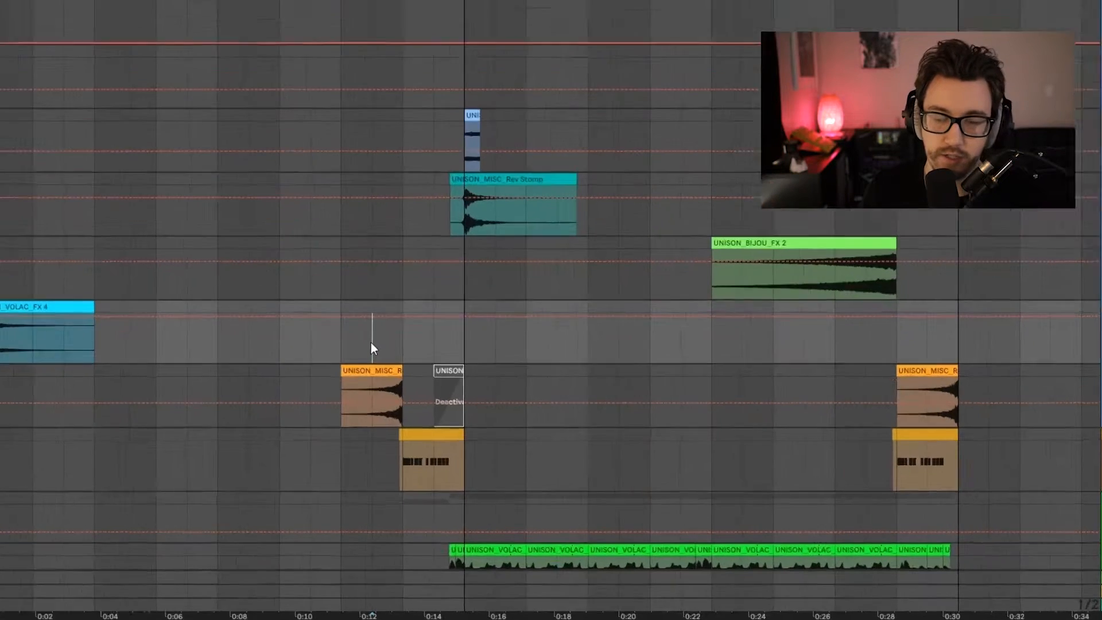
{"action": "key", "text": "space"}
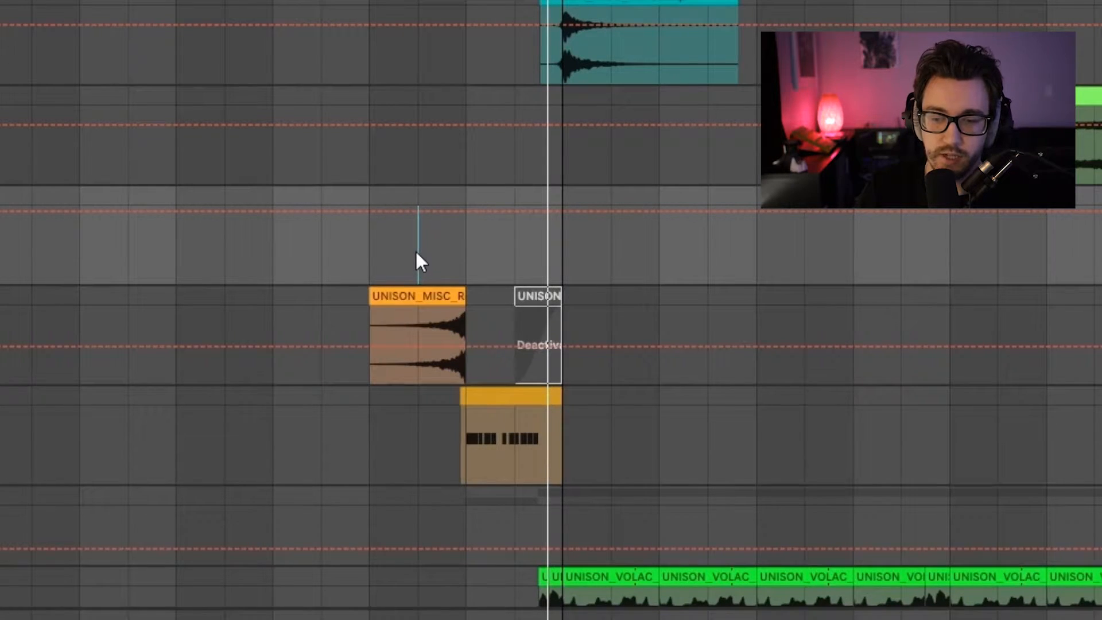
{"action": "left_click", "coordinate": [476, 402]}
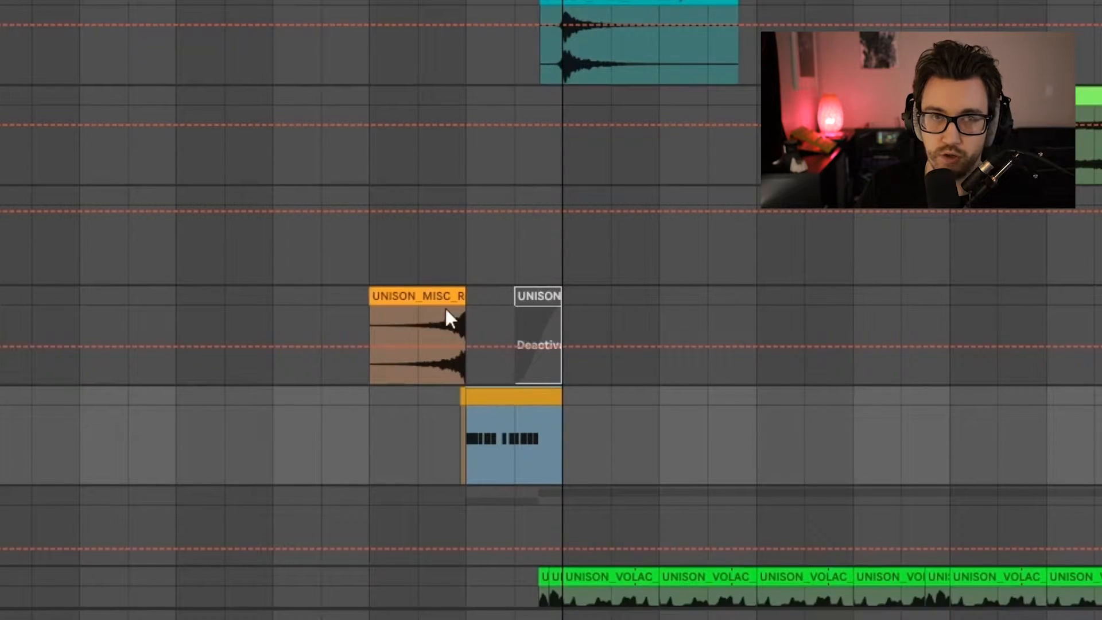
Step: Deactivate the UNISON_MISC_Rev Stomp clip at bar 7 and play the transition into the build without it
{"action": "left_click", "coordinate": [432, 293]}
{"action": "key", "text": "0"}
{"action": "left_click", "coordinate": [371, 257]}
{"action": "key", "text": "space"}
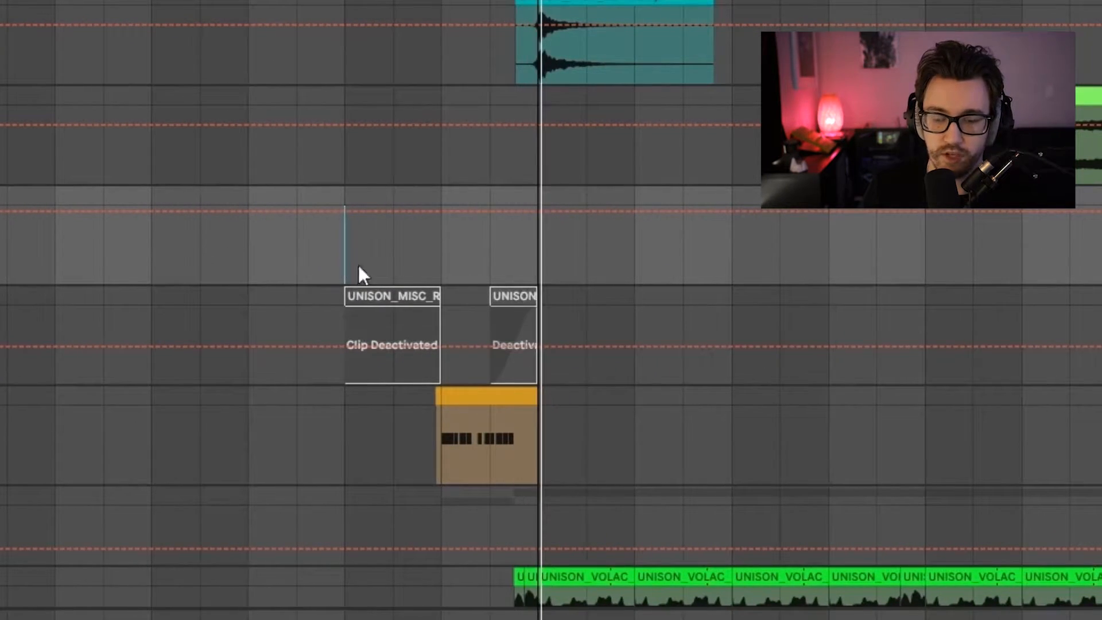
{"action": "key", "text": "space"}
Step: Reactivate the UNISON_MISC_Rev Stomp clip at bar 7 and play the transition again from bar 7
{"action": "left_click", "coordinate": [397, 300]}
{"action": "key", "text": "0"}
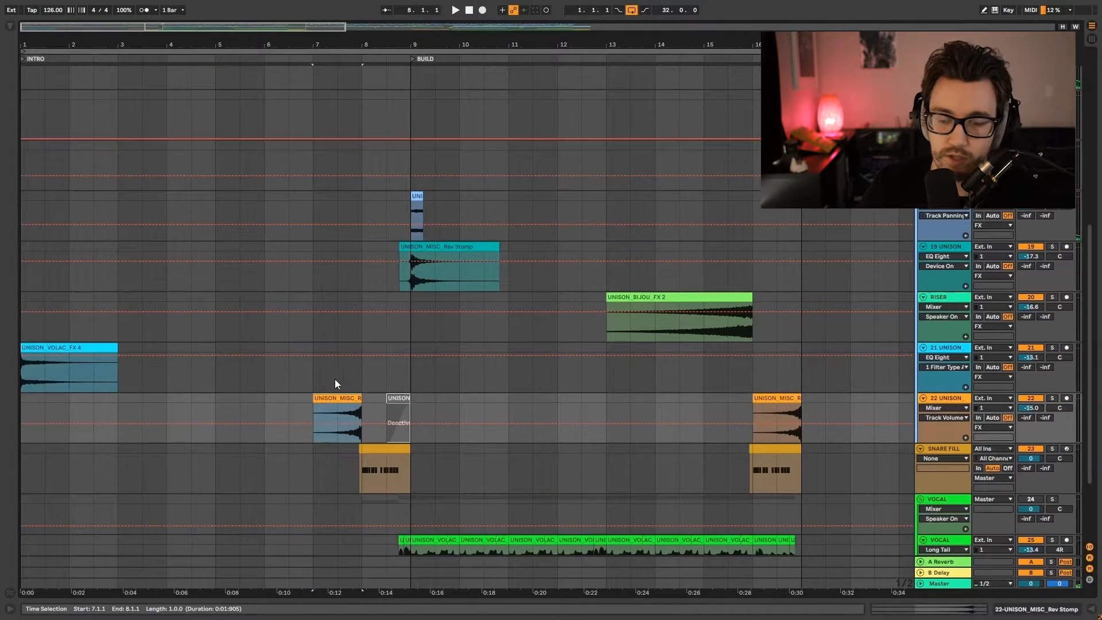
{"action": "left_click", "coordinate": [336, 379]}
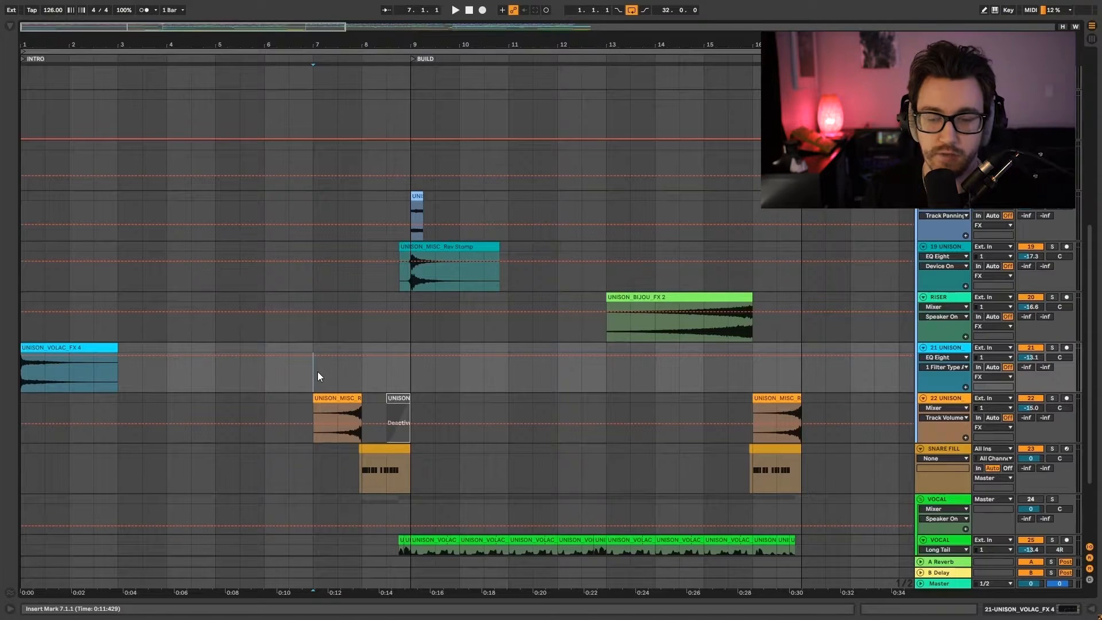
{"action": "key", "text": "space"}
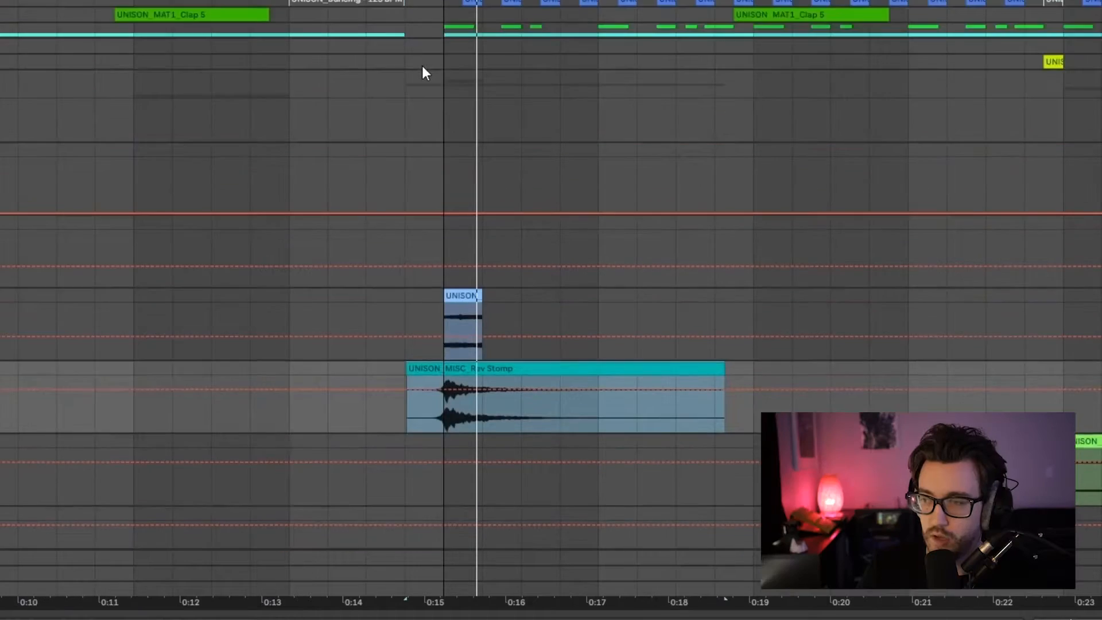
Step: Inspect the kick clips around bar 9 on the KICK track and open the one ending at bar 9 in the clip view
{"action": "scroll", "coordinate": [422, 66], "scroll_direction": "up", "scroll_amount": 1}
{"action": "scroll", "coordinate": [413, 124], "scroll_direction": "up", "scroll_amount": 4}
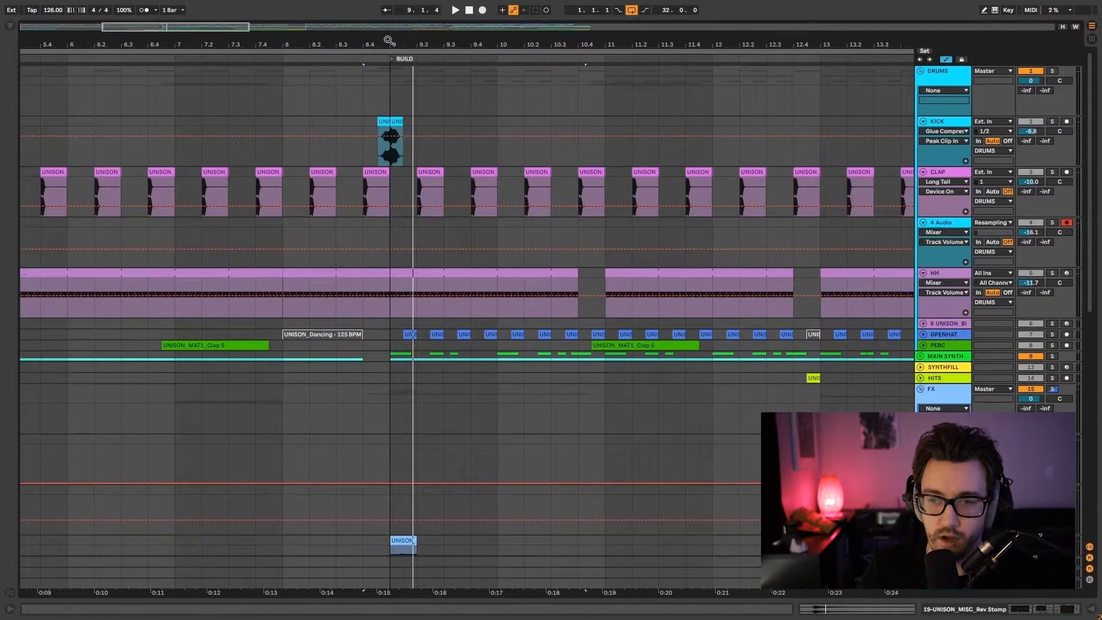
{"action": "left_click_drag", "start_coordinate": [388, 40], "coordinate": [389, 63]}
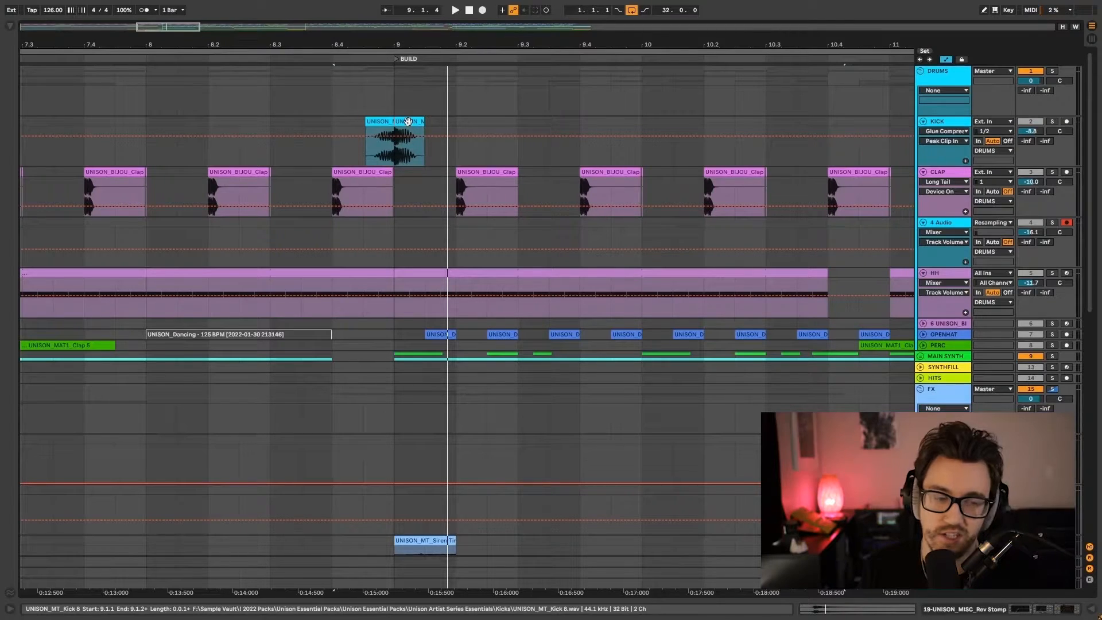
{"action": "left_click_drag", "start_coordinate": [364, 122], "coordinate": [482, 130]}
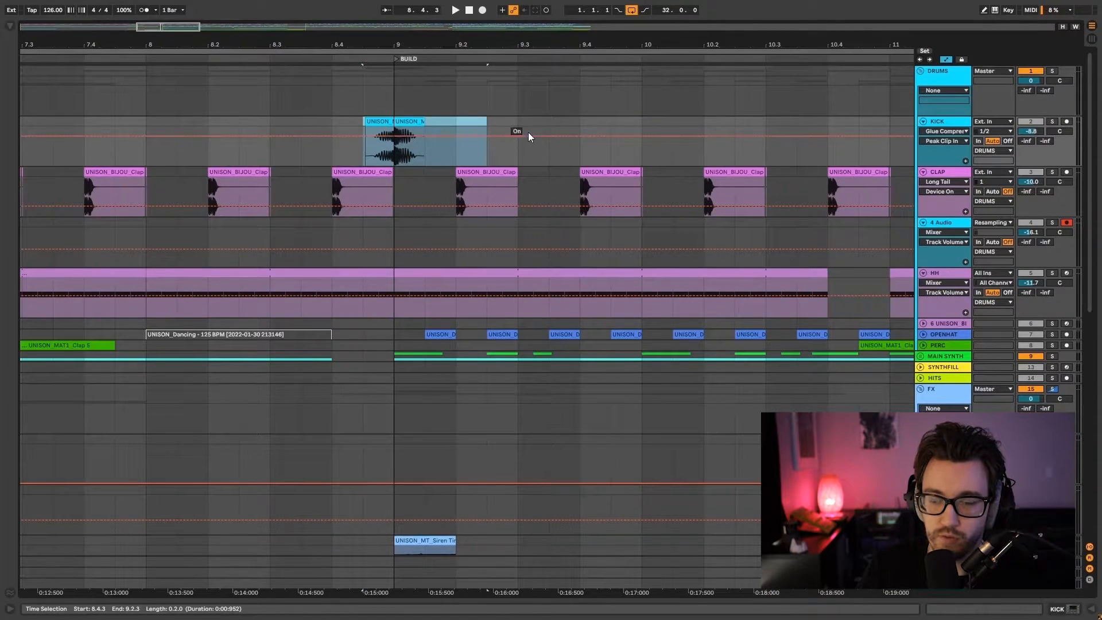
{"action": "left_click", "coordinate": [414, 117]}
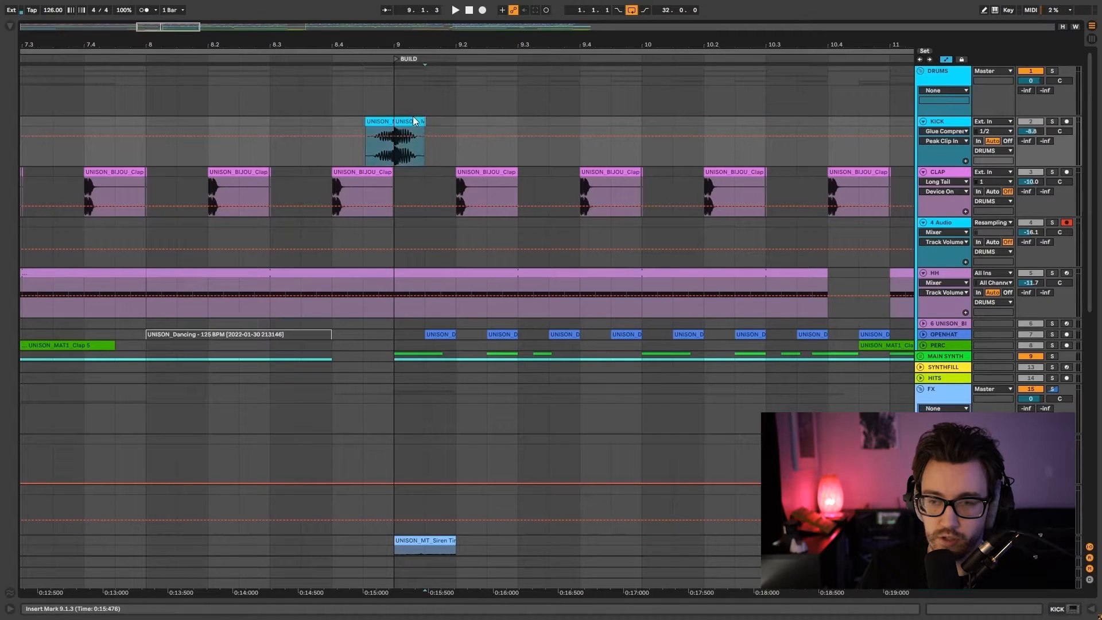
{"action": "double_click", "coordinate": [388, 123]}
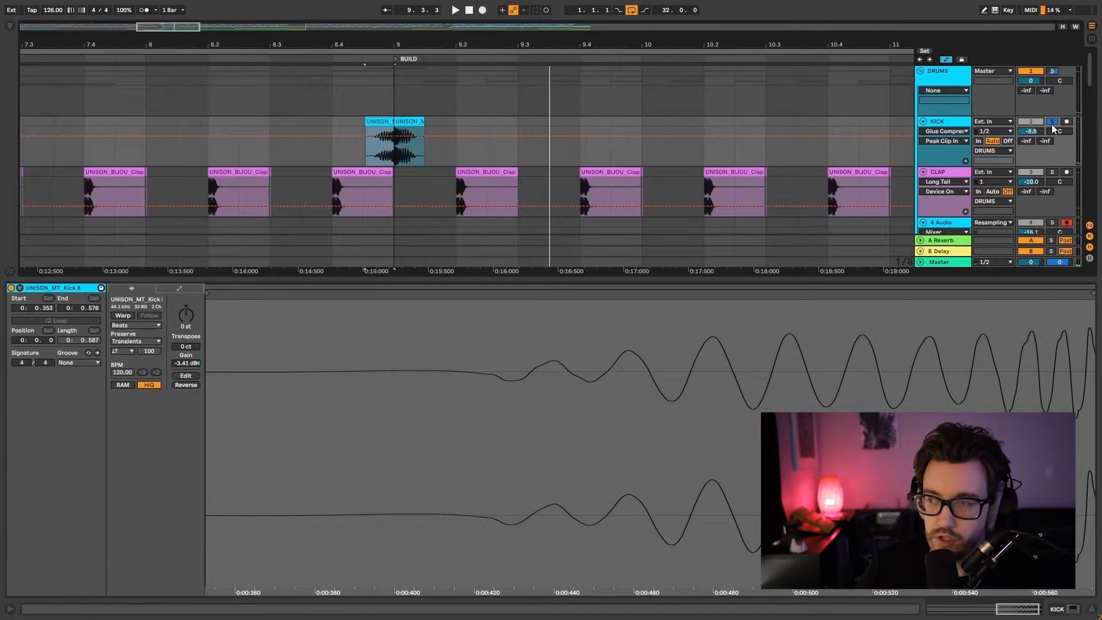
Step: Open and listen to the UNISON_MISC_Rev Stomp and UNISON_MT_Siren Ting clips at the start of the build
{"action": "scroll", "coordinate": [487, 134], "scroll_direction": "down", "scroll_amount": 3}
{"action": "scroll", "coordinate": [487, 133], "scroll_direction": "down", "scroll_amount": 10}
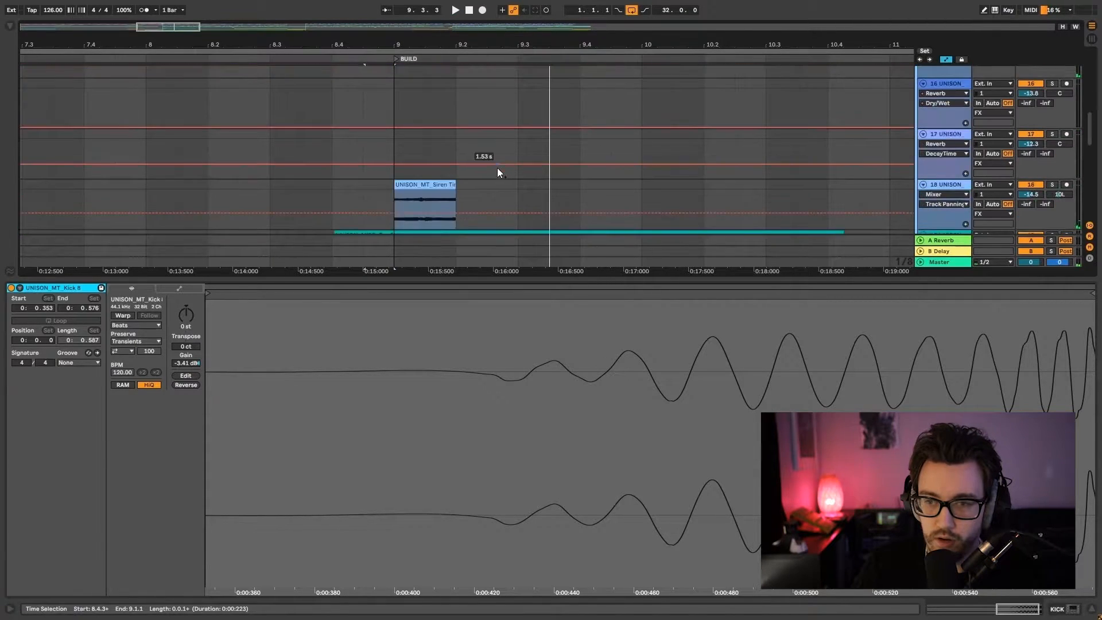
{"action": "left_click_drag", "start_coordinate": [429, 47], "coordinate": [431, 34]}
{"action": "scroll", "coordinate": [921, 174], "scroll_direction": "up", "scroll_amount": 2}
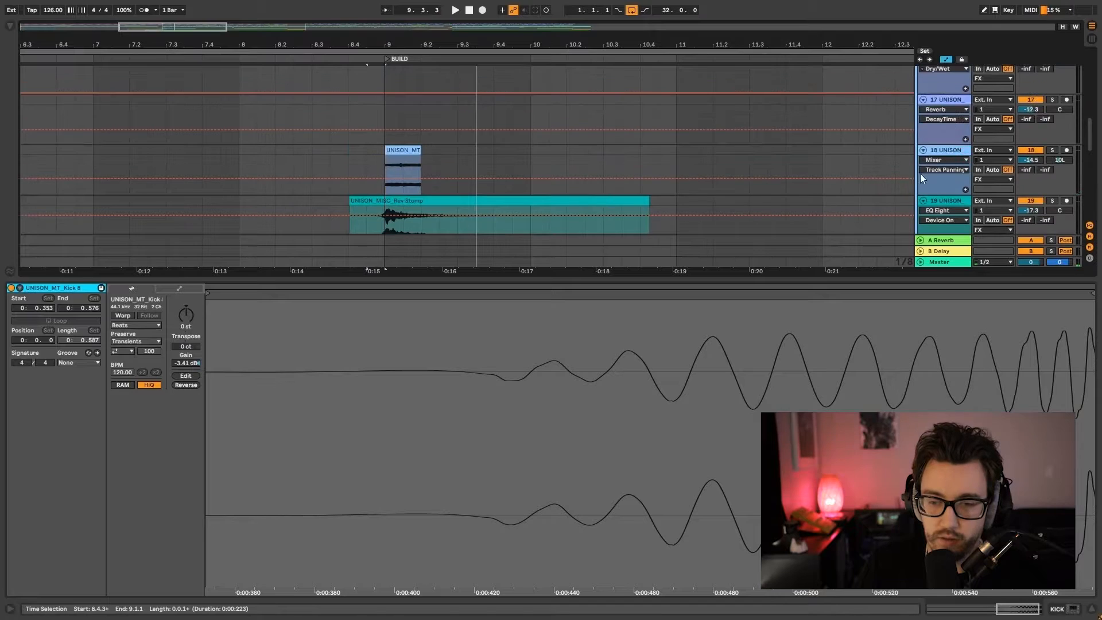
{"action": "left_click", "coordinate": [385, 208]}
{"action": "key", "text": "space"}
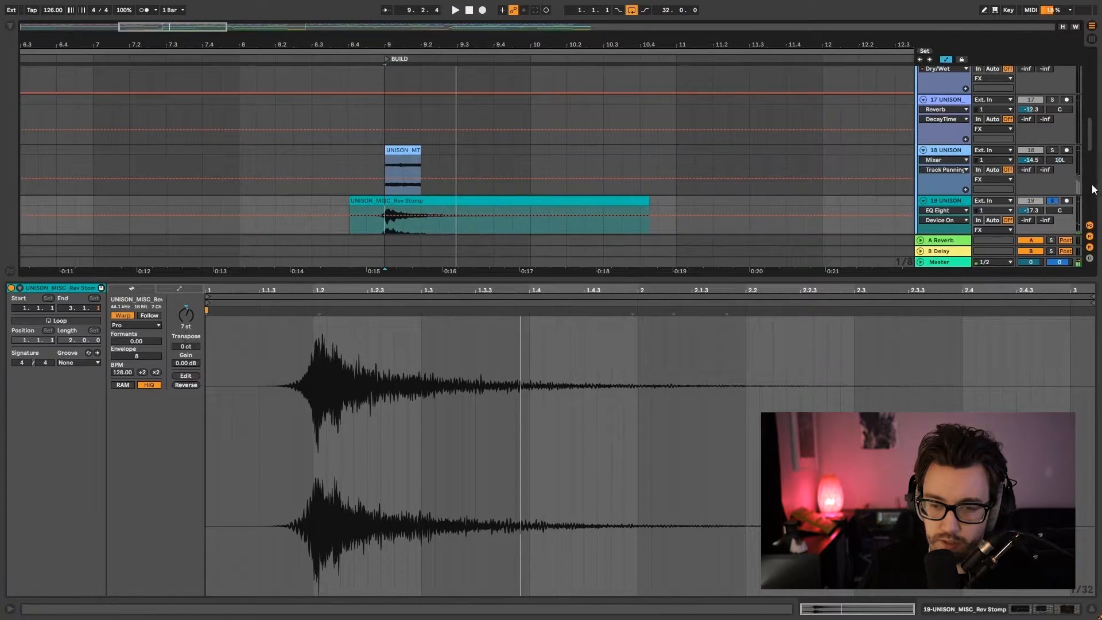
{"action": "left_click", "coordinate": [387, 148]}
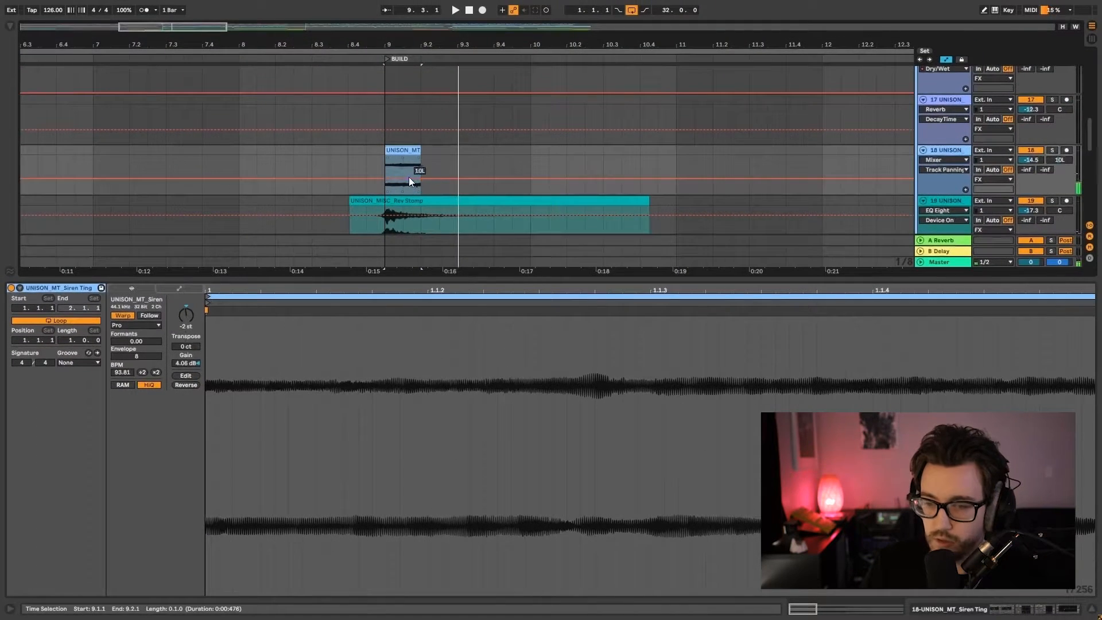
Step: Play the end of the build from position 14.3.3 to hear the lead-in to the drop
{"action": "left_click", "coordinate": [457, 37]}
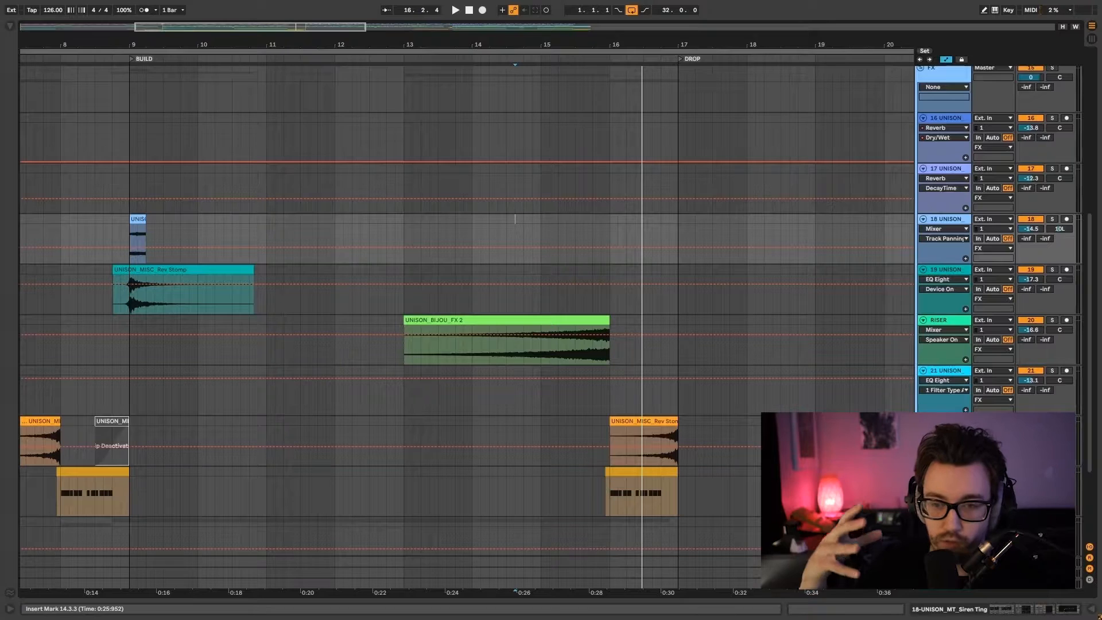
{"action": "left_click", "coordinate": [517, 221]}
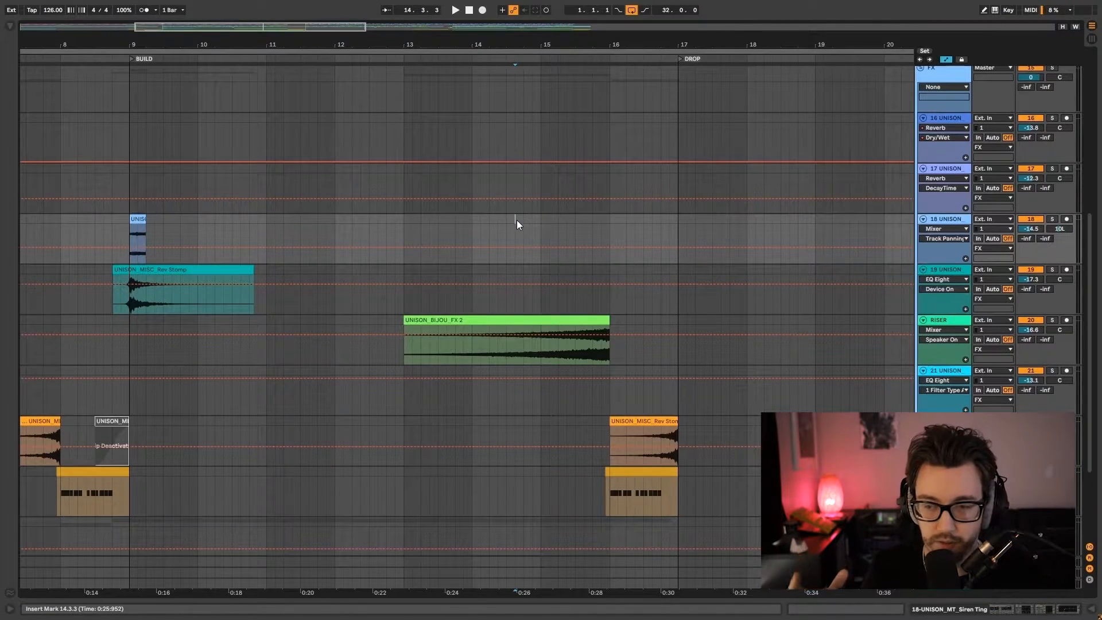
{"action": "left_click", "coordinate": [522, 230]}
{"action": "key", "text": "space"}
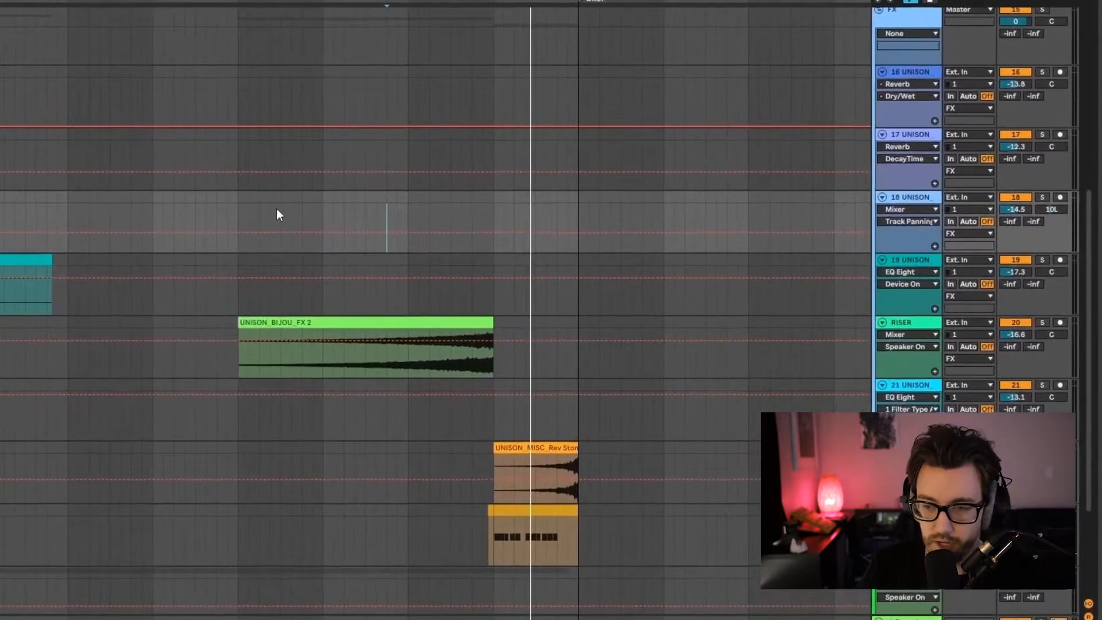
Step: Play the build from bar 13, soloing the RISER track briefly to hear UNISON_BIJOU_FX 2 and then removing the solo
{"action": "left_click", "coordinate": [367, 227]}
{"action": "key", "text": "space"}
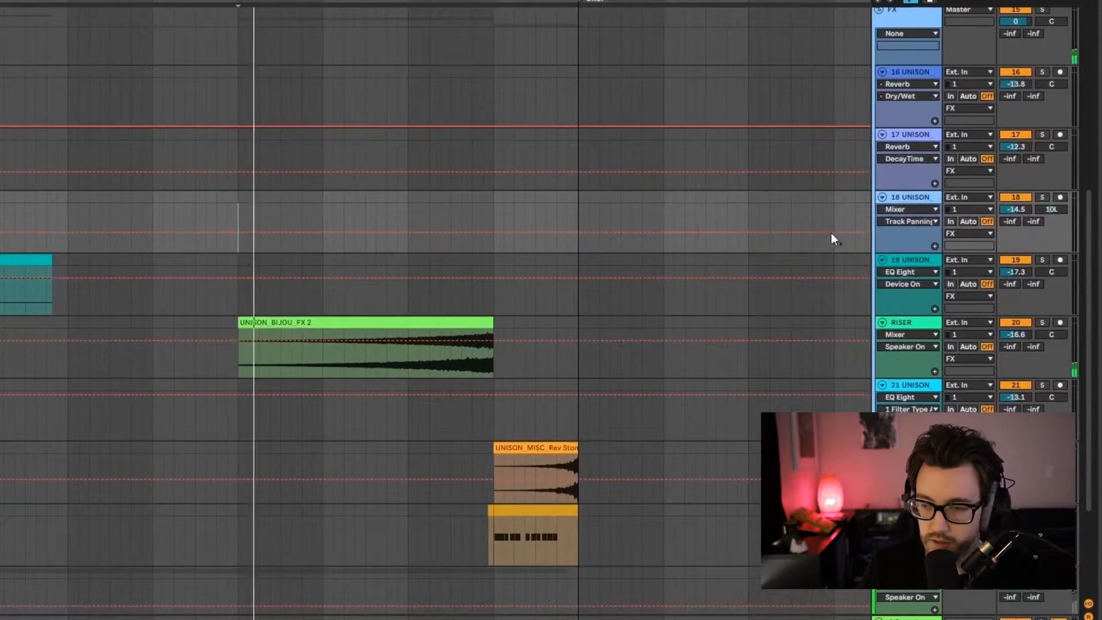
{"action": "left_click", "coordinate": [1043, 322]}
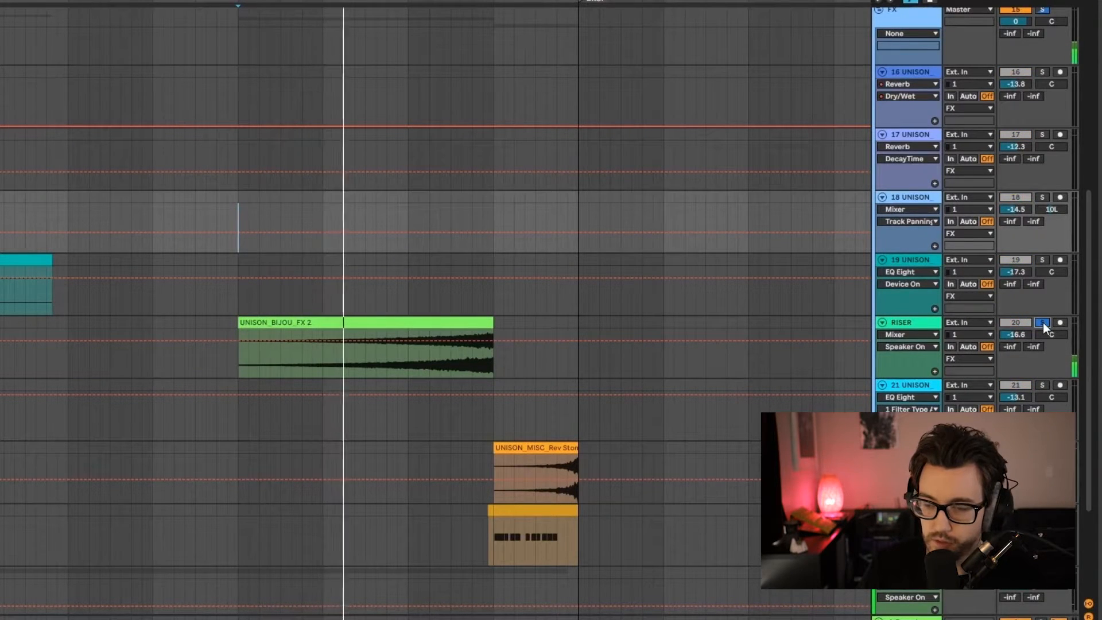
{"action": "left_click", "coordinate": [1043, 322]}
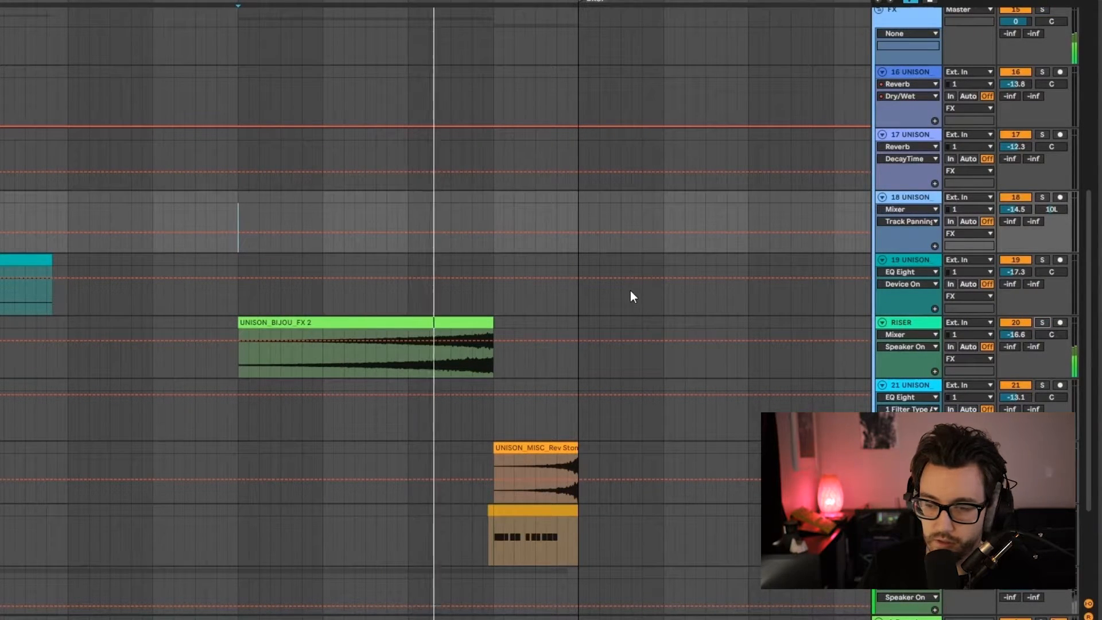
{"action": "key", "text": "space"}
{"action": "key", "text": "space"}
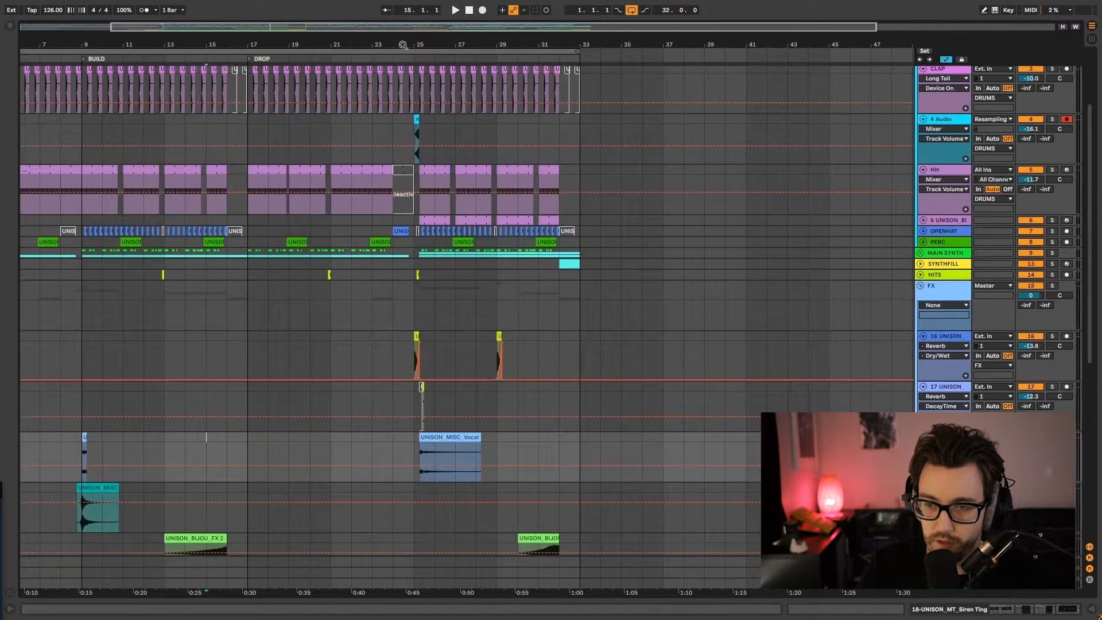
Step: Examine the FX clips in the drop and select the UNISON_BIJOU_FX 2 riser clip at bar 30
{"action": "left_click_drag", "start_coordinate": [414, 43], "coordinate": [349, 81]}
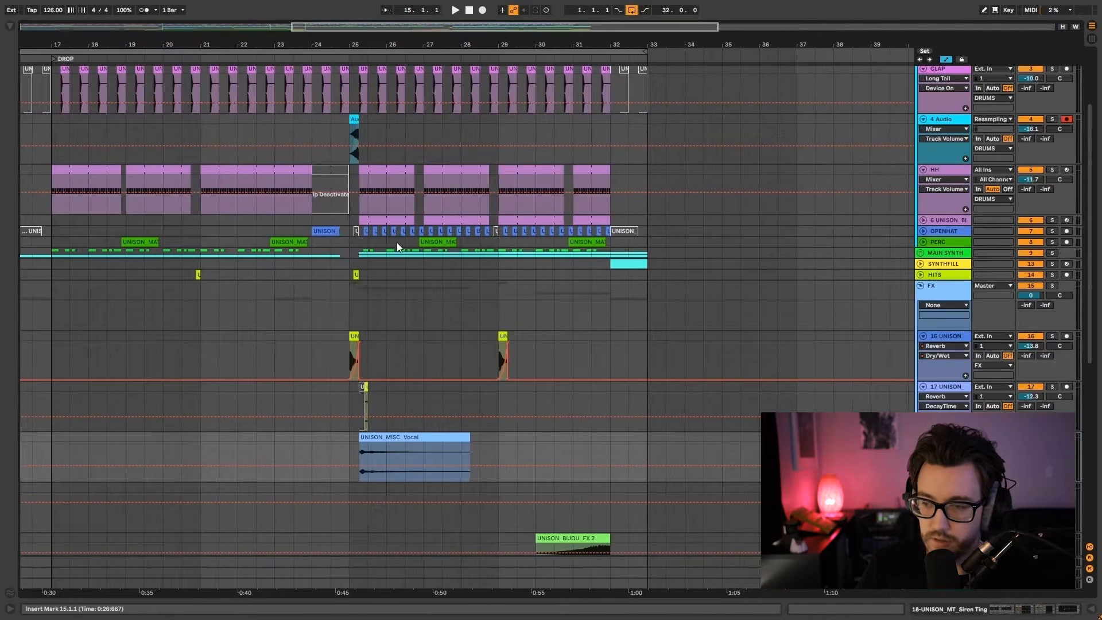
{"action": "scroll", "coordinate": [518, 272], "scroll_direction": "down", "scroll_amount": 3}
{"action": "scroll", "coordinate": [518, 274], "scroll_direction": "down", "scroll_amount": 3}
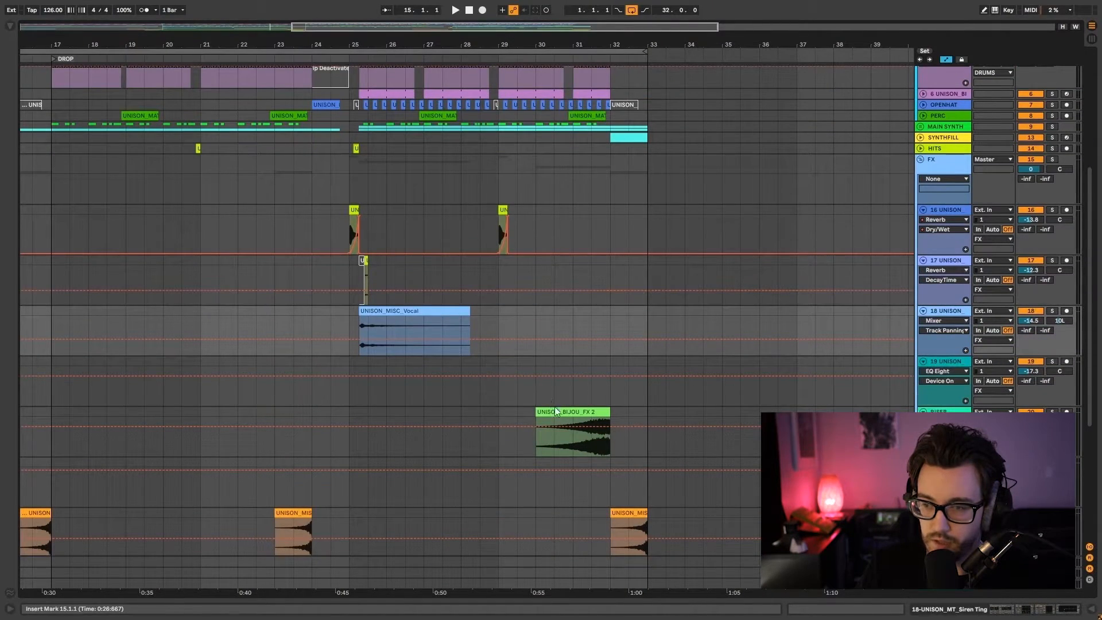
{"action": "scroll", "coordinate": [562, 411], "scroll_direction": "down", "scroll_amount": 1}
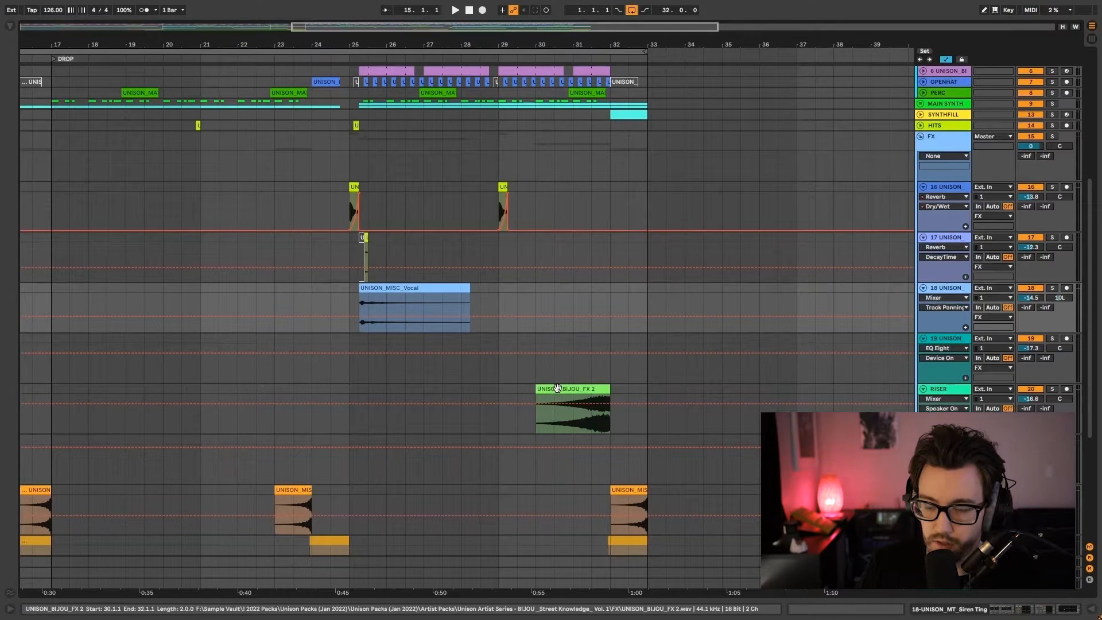
{"action": "scroll", "coordinate": [554, 388], "scroll_direction": "down", "scroll_amount": 1}
{"action": "left_click", "coordinate": [556, 365]}
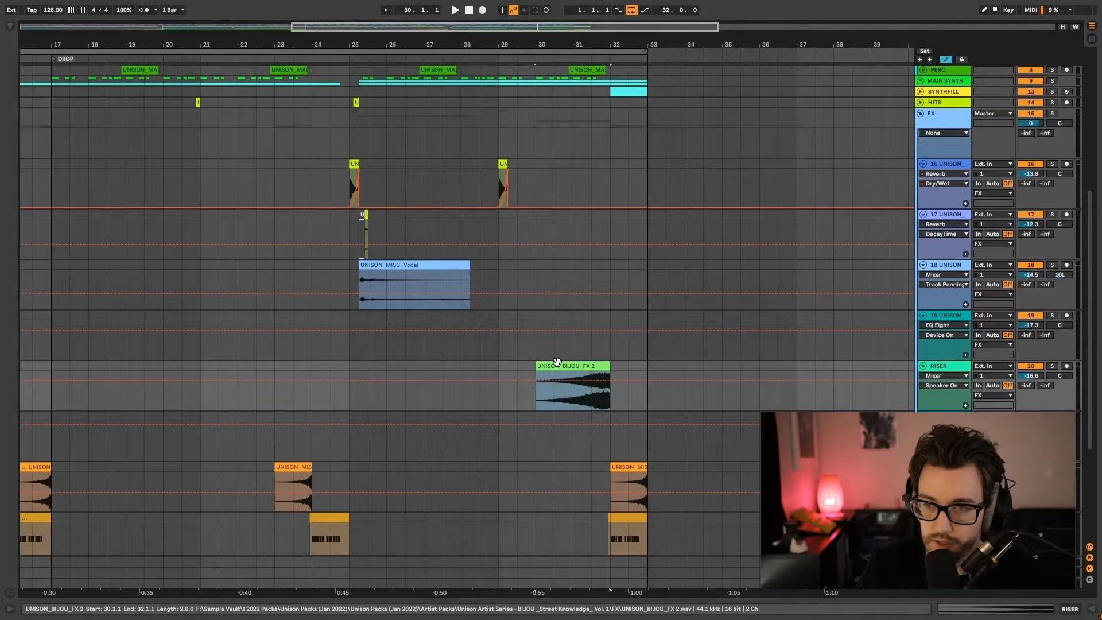
{"action": "scroll", "coordinate": [524, 361], "scroll_direction": "down", "scroll_amount": 2}
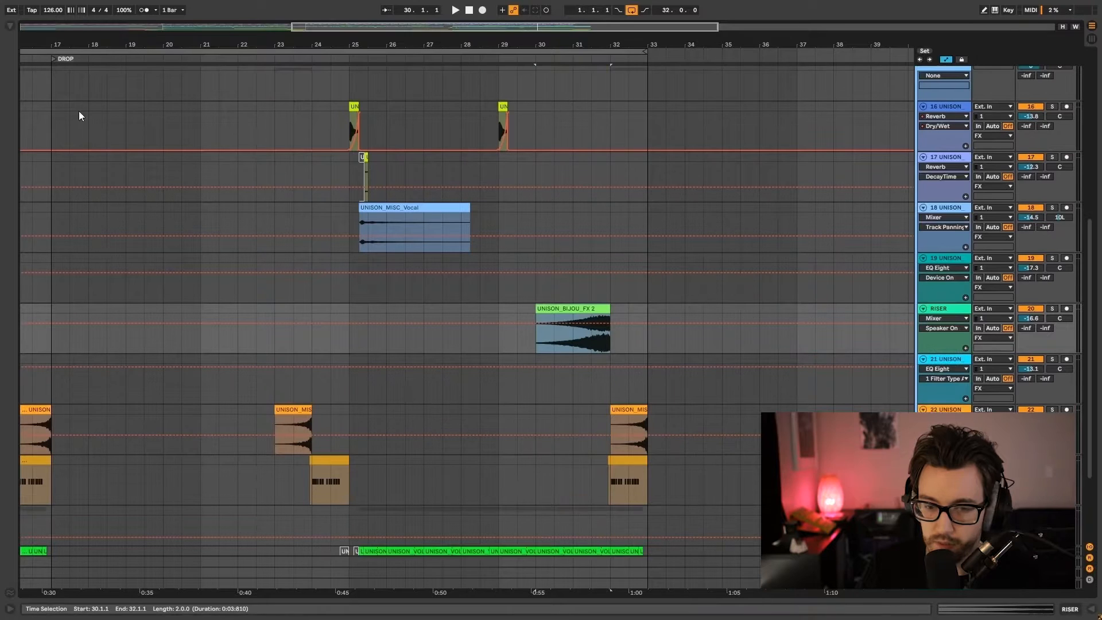
Step: Select the reversed stomp clip at bar 7, then place the insert marker inside the riser clip that starts at bar 30
{"action": "double_click", "coordinate": [165, 39]}
{"action": "left_click", "coordinate": [120, 410]}
{"action": "left_click_drag", "start_coordinate": [483, 34], "coordinate": [466, 199]}
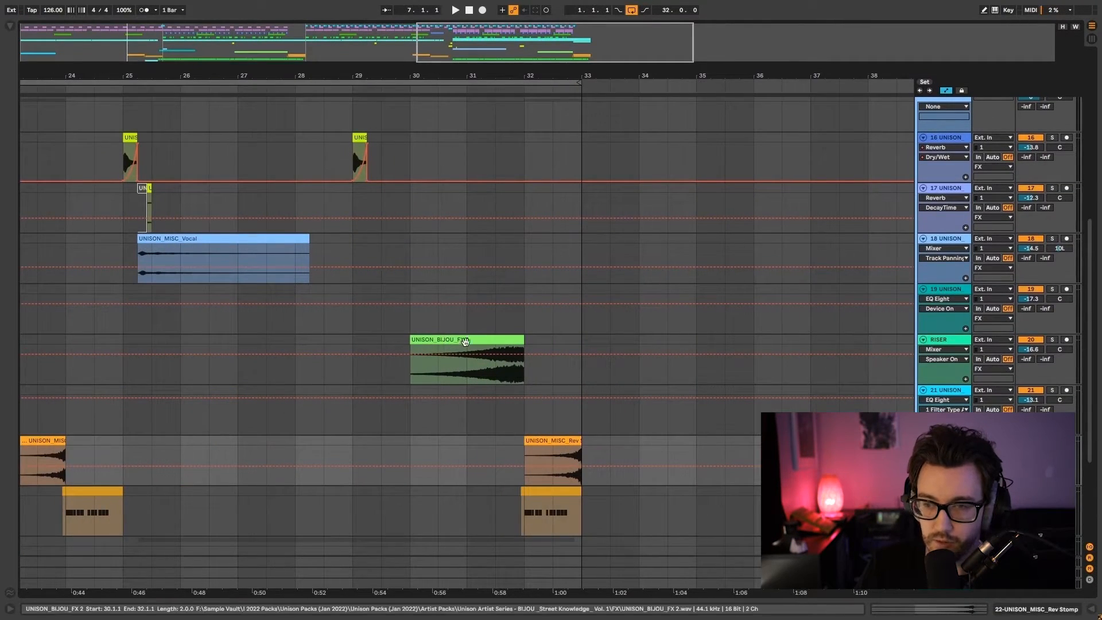
{"action": "left_click", "coordinate": [466, 355]}
{"action": "left_click", "coordinate": [450, 340]}
{"action": "left_click", "coordinate": [439, 369]}
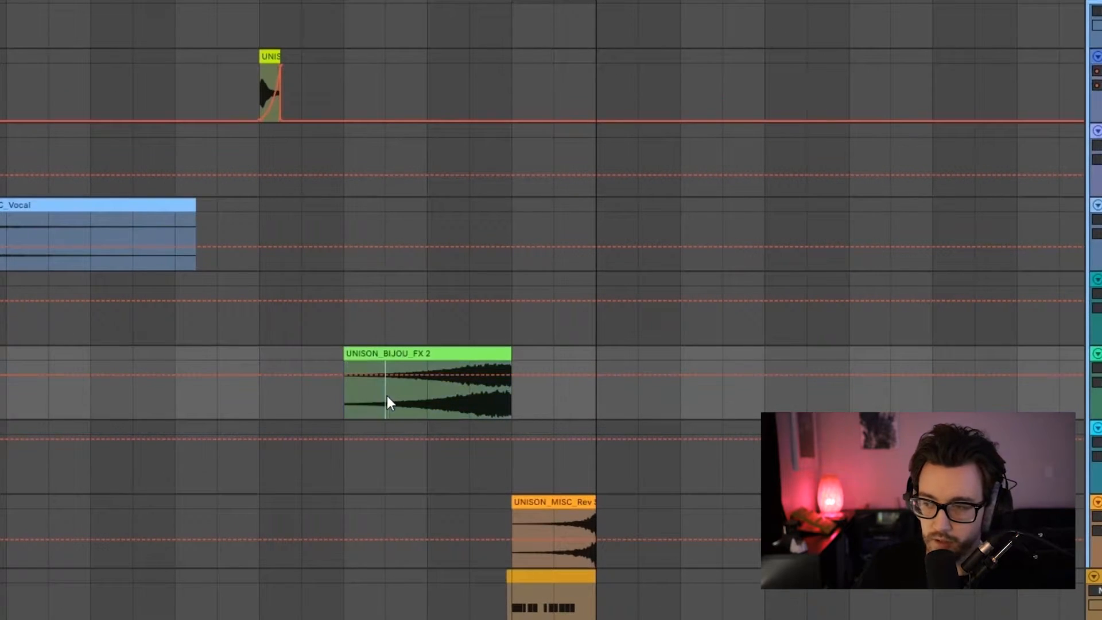
Step: Compare the transition from bar 30 by playing it with the UNISON_BIJOU_FX 2 riser clip deactivated and again after reactivating it
{"action": "key", "text": "space"}
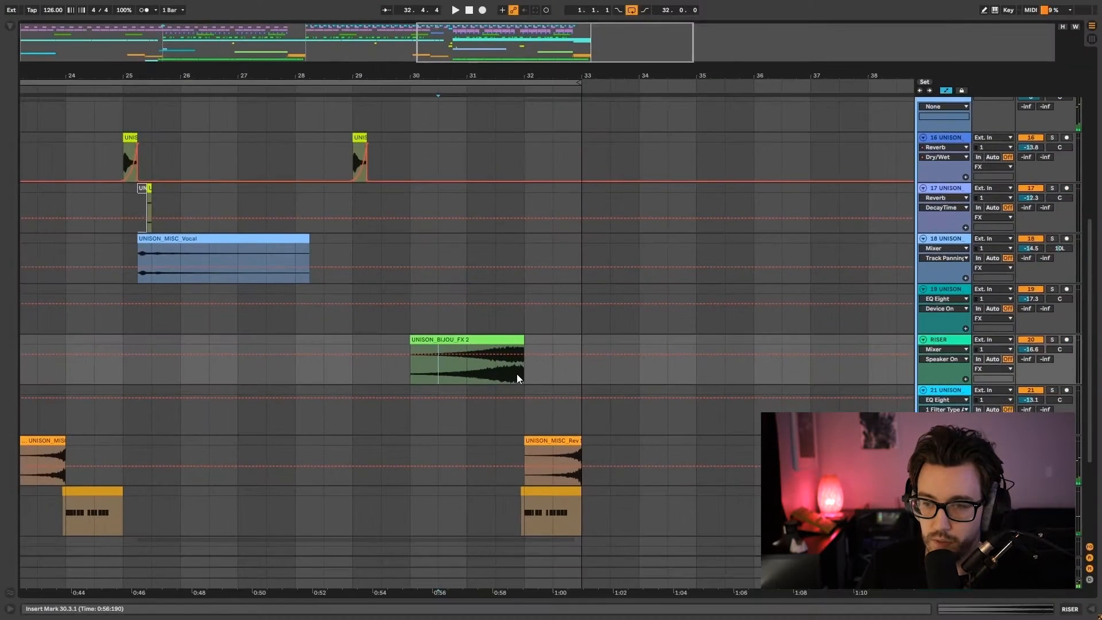
{"action": "left_click", "coordinate": [465, 342]}
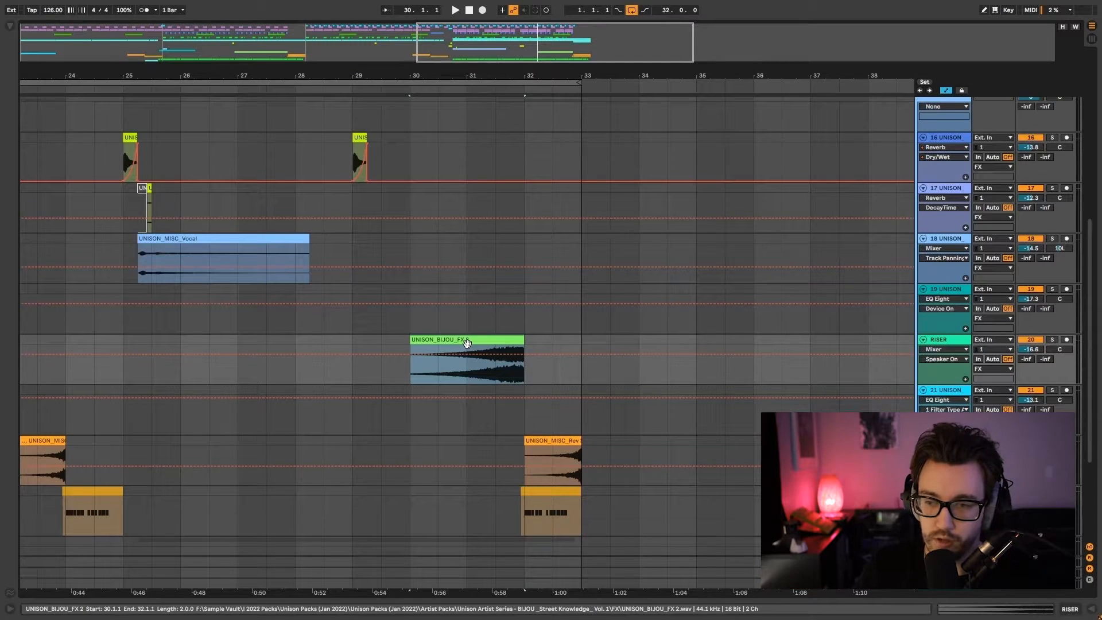
{"action": "key", "text": "0"}
{"action": "key", "text": "space"}
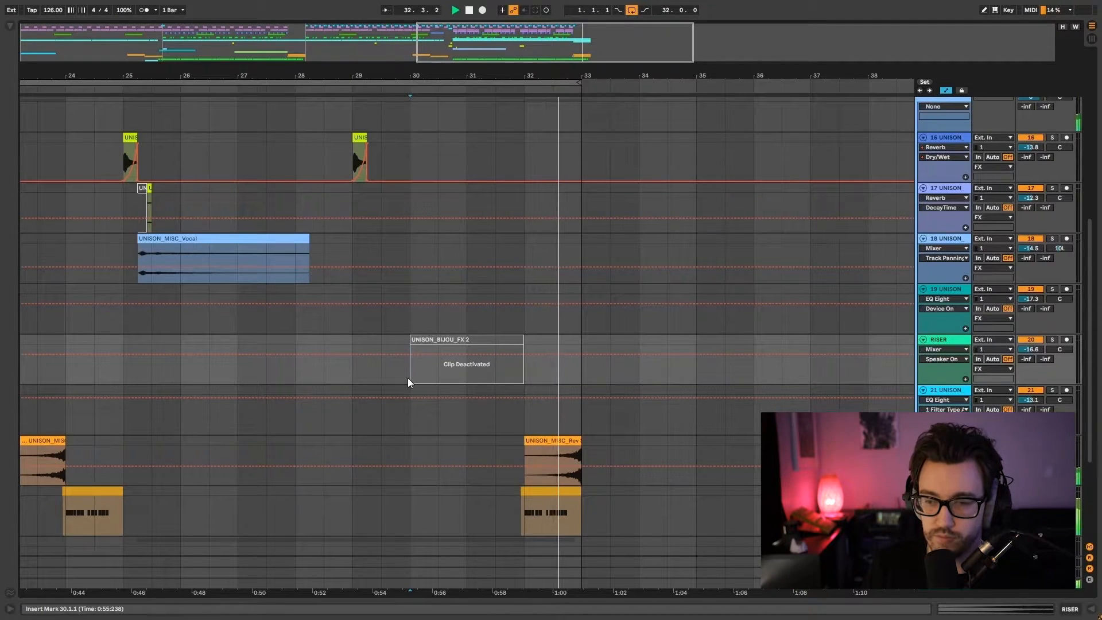
{"action": "key", "text": "space"}
{"action": "left_click", "coordinate": [428, 338]}
{"action": "key", "text": "0"}
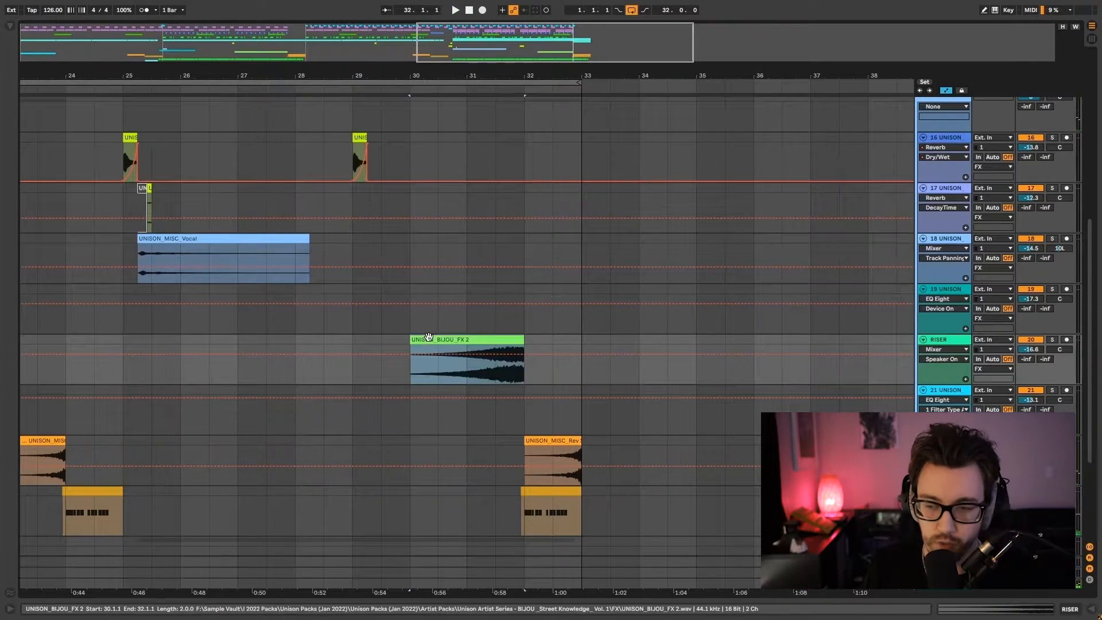
{"action": "left_click", "coordinate": [412, 374]}
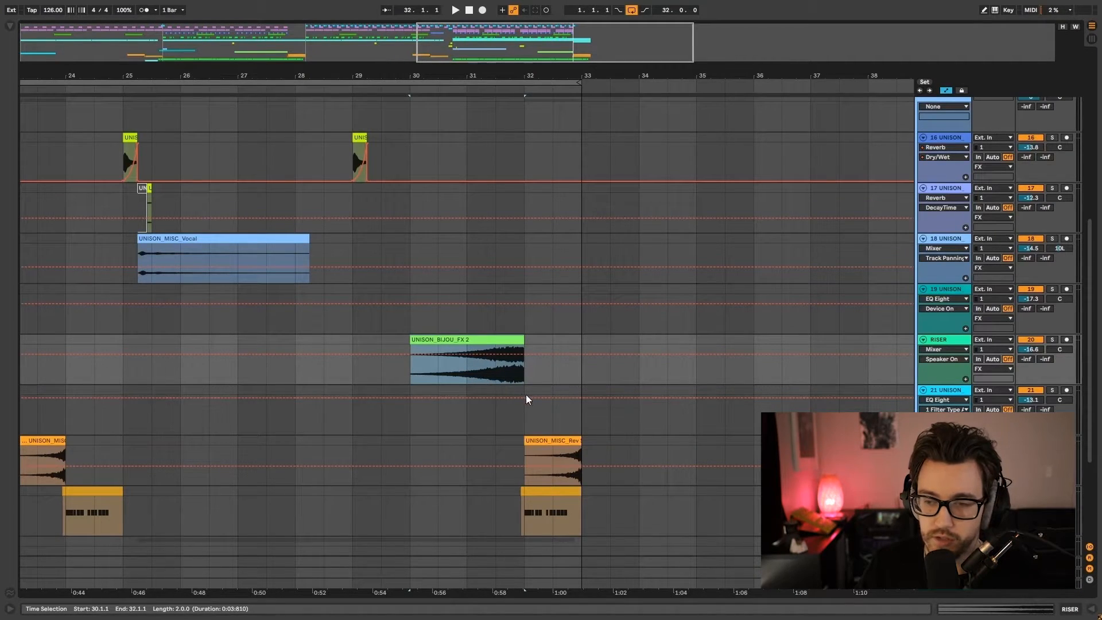
{"action": "left_click", "coordinate": [406, 373]}
{"action": "key", "text": "space"}
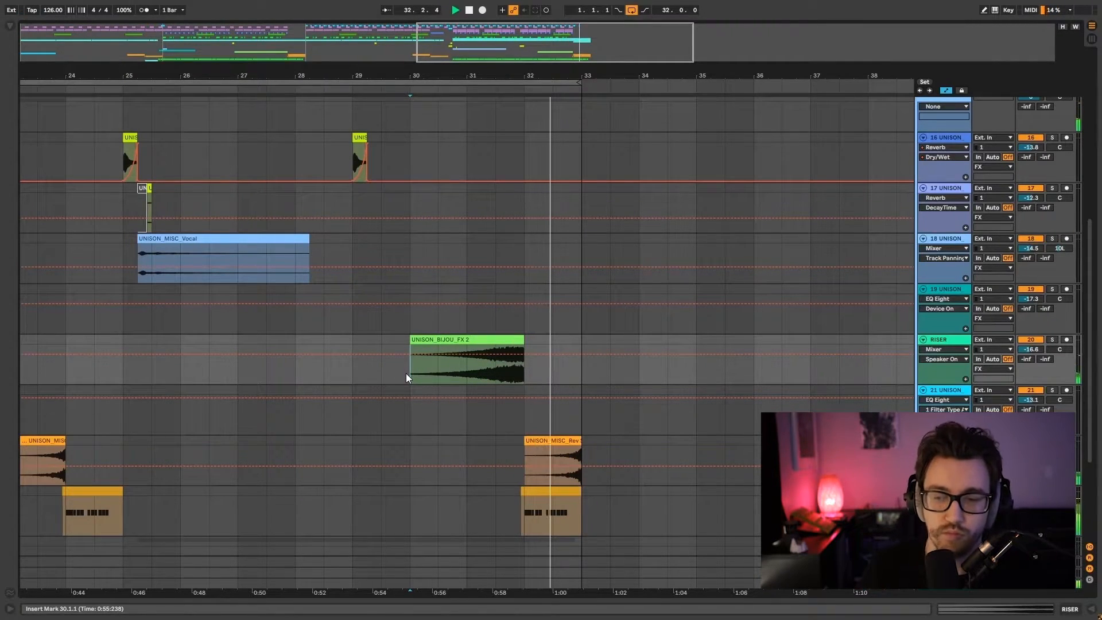
{"action": "key", "text": "space"}
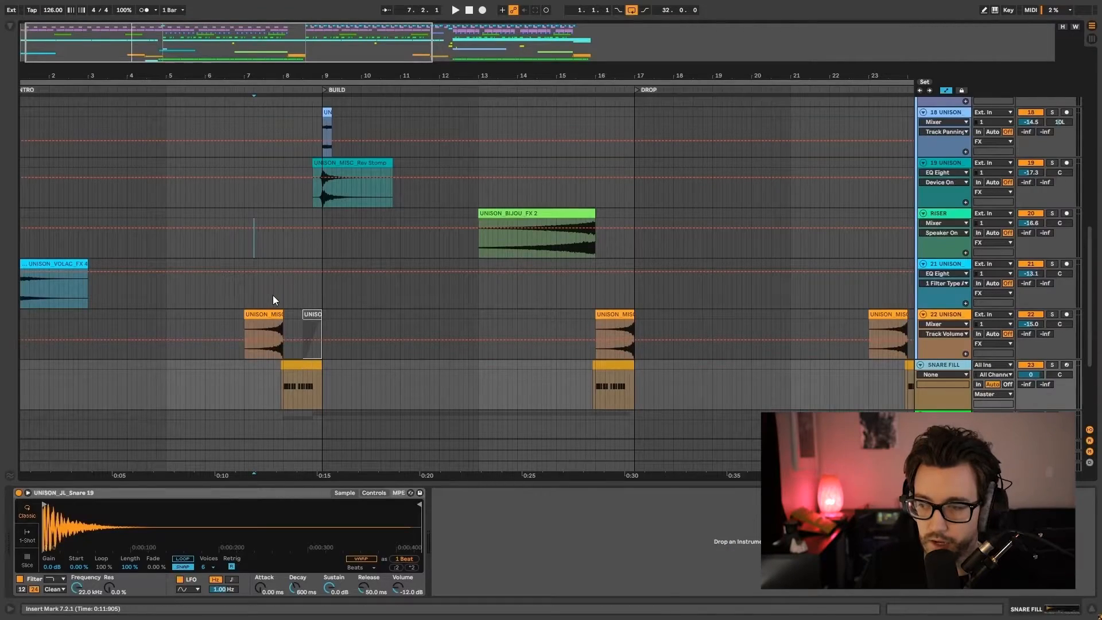
Step: Play the intro-to-build transition from position 7.2.1, then play the build from bar 13 into the drop
{"action": "key", "text": "space"}
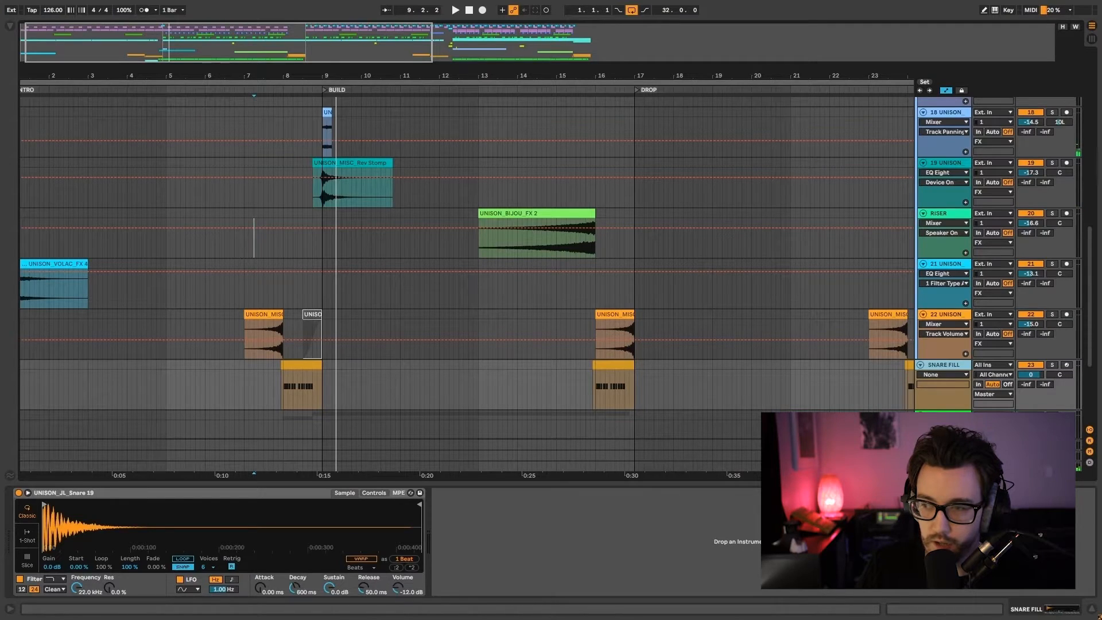
{"action": "scroll", "coordinate": [869, 364], "scroll_direction": "down", "scroll_amount": 3}
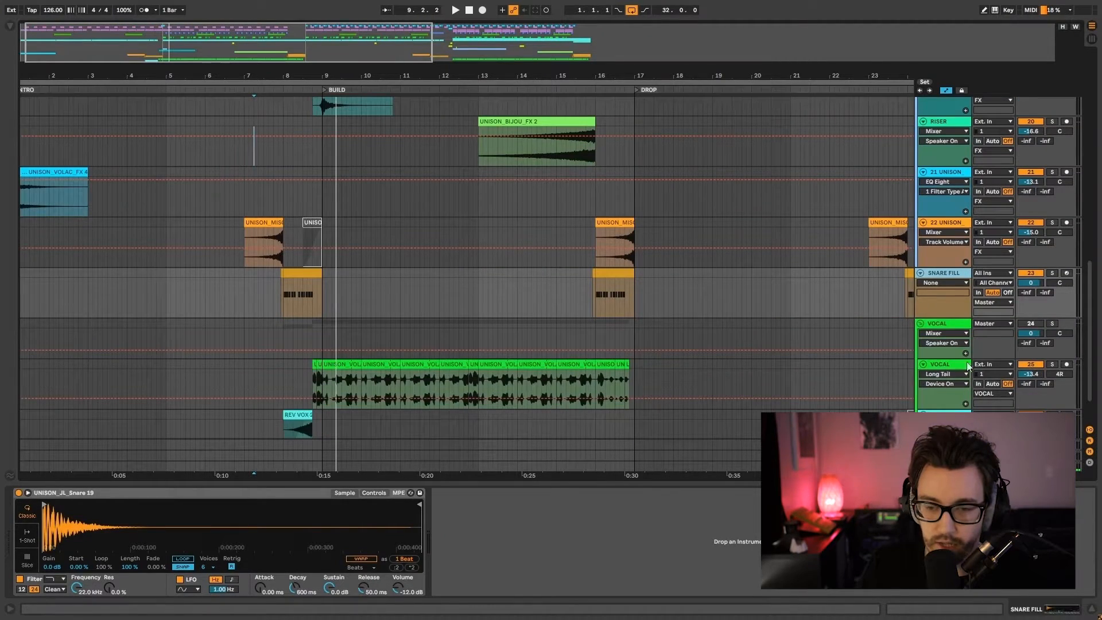
{"action": "scroll", "coordinate": [315, 343], "scroll_direction": "down", "scroll_amount": 2}
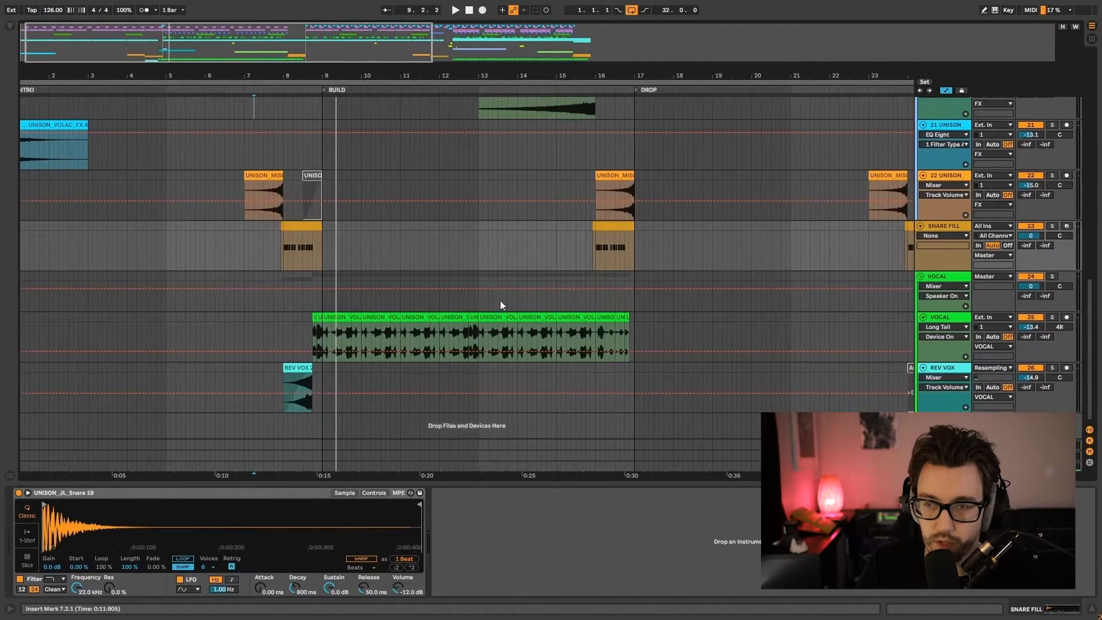
{"action": "left_click", "coordinate": [478, 262]}
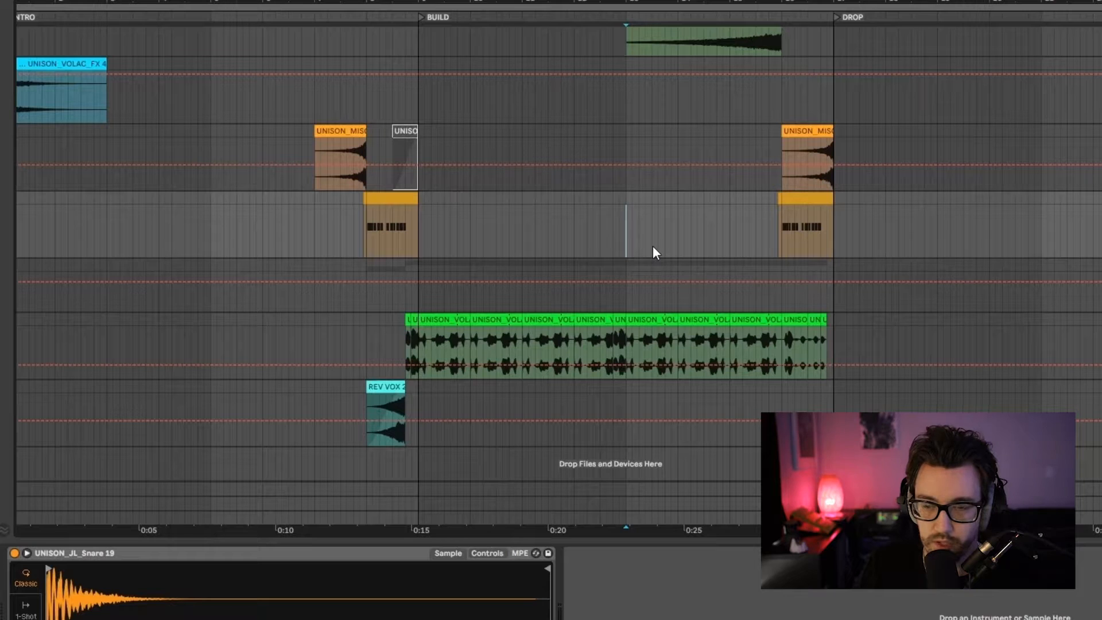
{"action": "key", "text": "space"}
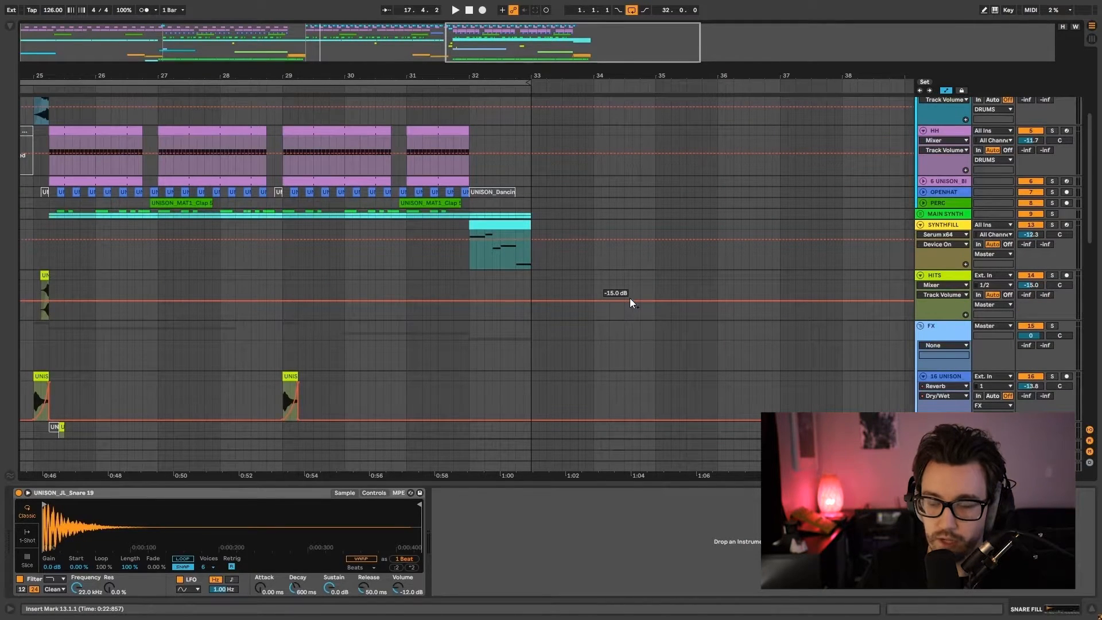
Step: Play the SYNTHFILL clip from bar 32, then play from bar 29 to hear the fill close the drop
{"action": "left_click", "coordinate": [466, 260]}
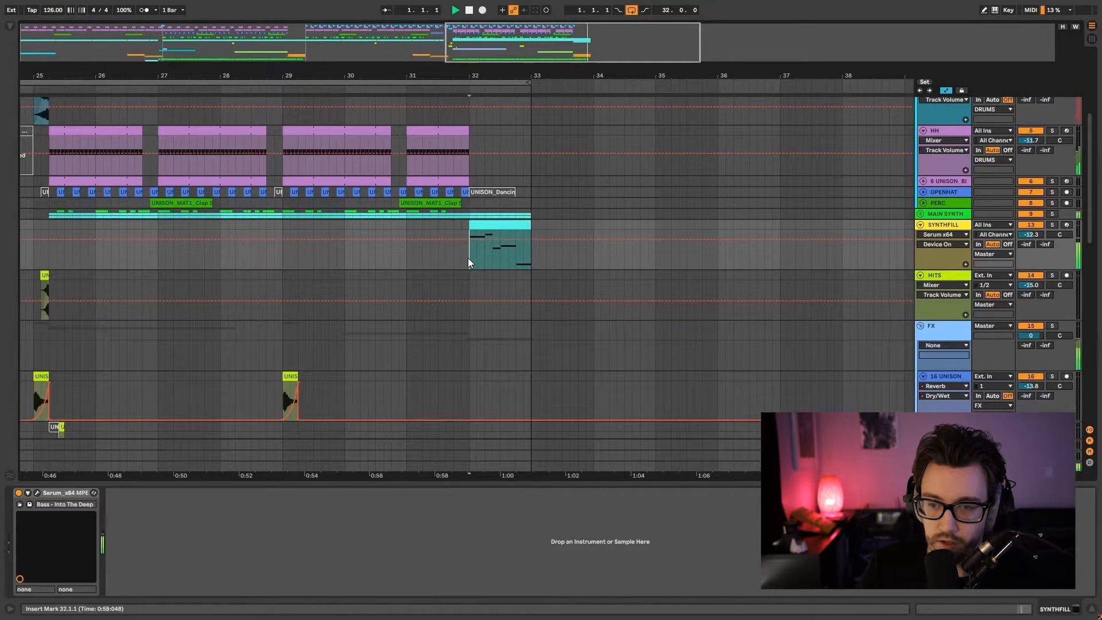
{"action": "left_click", "coordinate": [281, 245]}
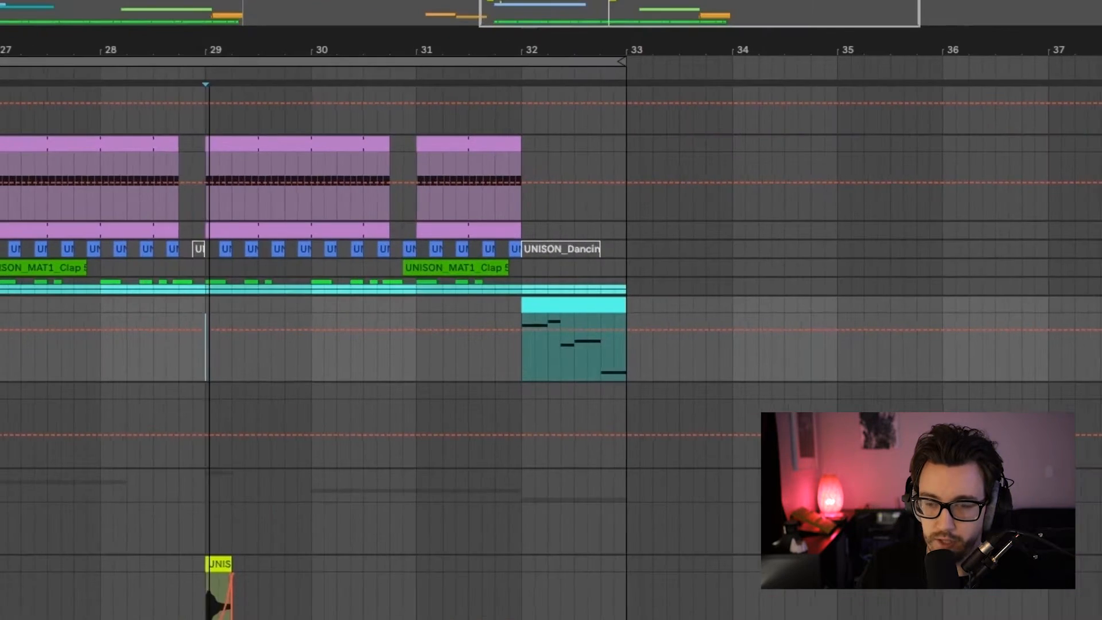
{"action": "left_click_drag", "start_coordinate": [339, 54], "coordinate": [303, 55]}
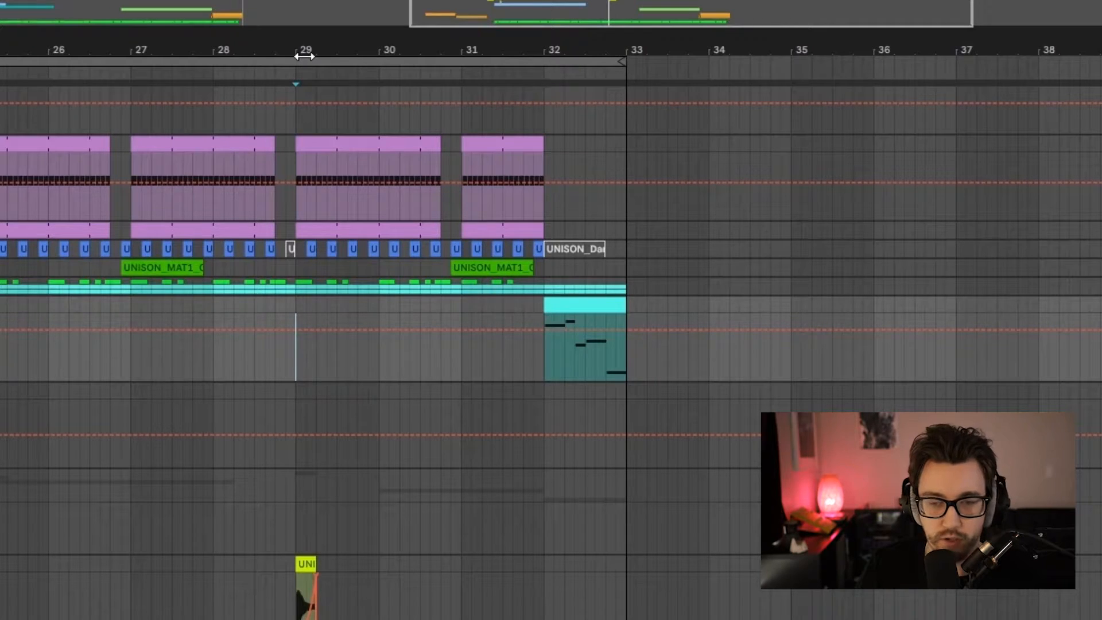
{"action": "key", "text": "space"}
{"action": "left_click_drag", "start_coordinate": [305, 56], "coordinate": [241, 56]}
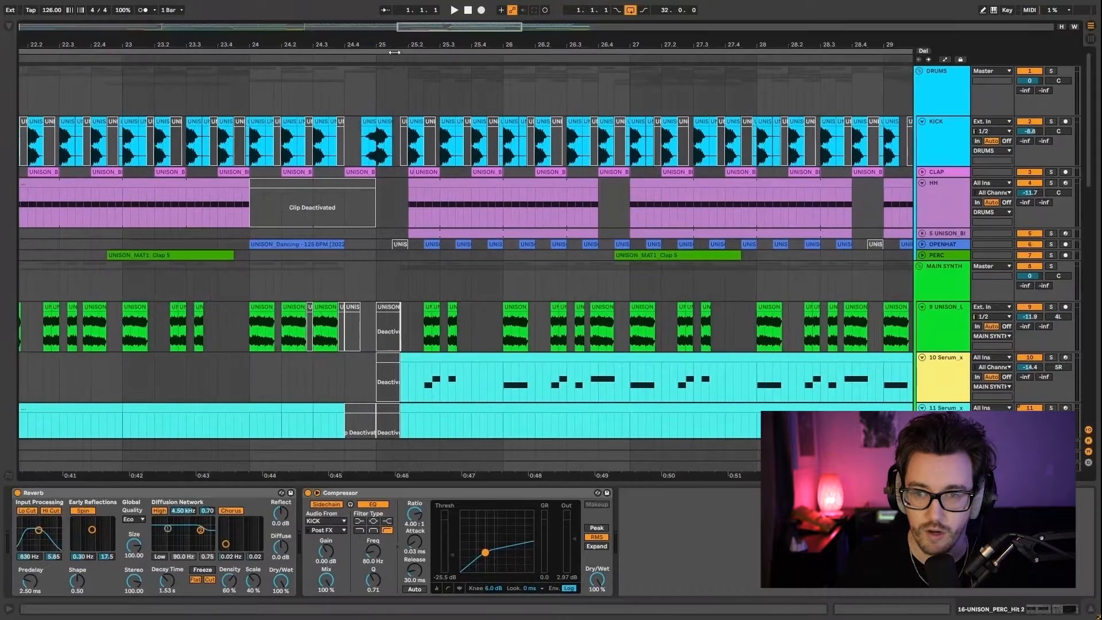
Step: Select 24.4.1 to 24.4.3 on the KICK track and examine the other tracks' clips around bar 24
{"action": "scroll", "coordinate": [253, 202], "scroll_direction": "down", "scroll_amount": 2}
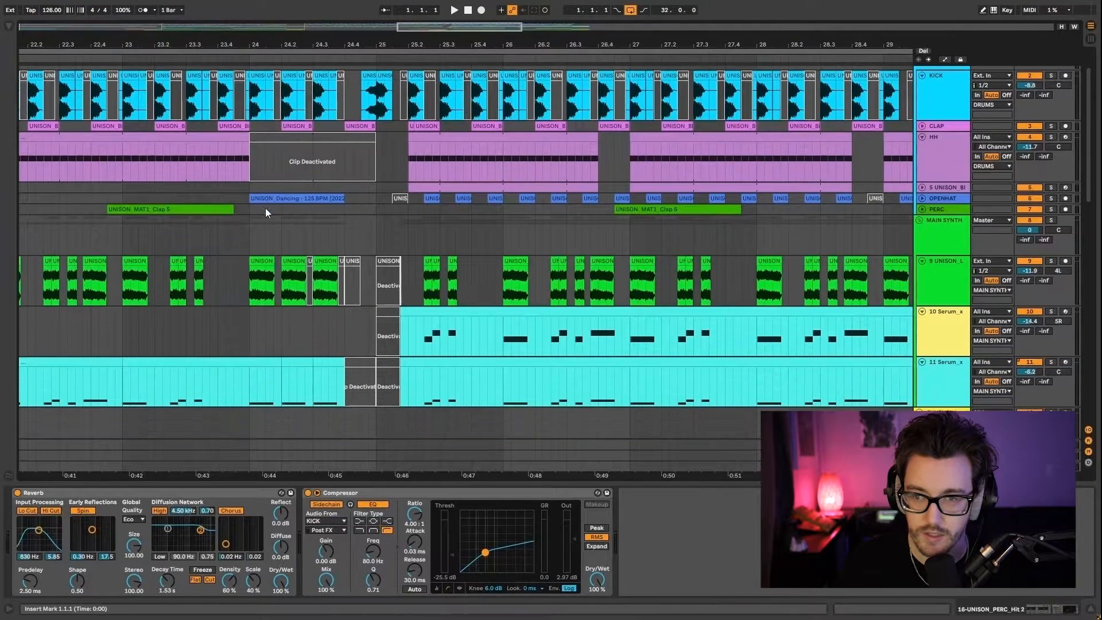
{"action": "left_click_drag", "start_coordinate": [356, 92], "coordinate": [361, 94]}
{"action": "scroll", "coordinate": [377, 221], "scroll_direction": "down", "scroll_amount": 15}
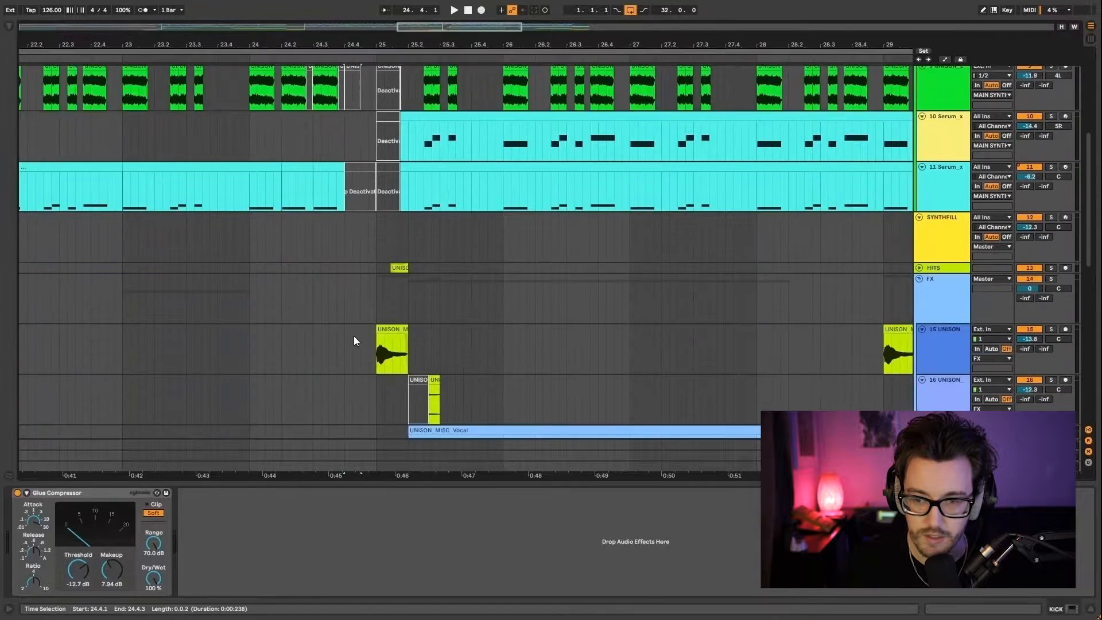
{"action": "scroll", "coordinate": [311, 294], "scroll_direction": "down", "scroll_amount": 3}
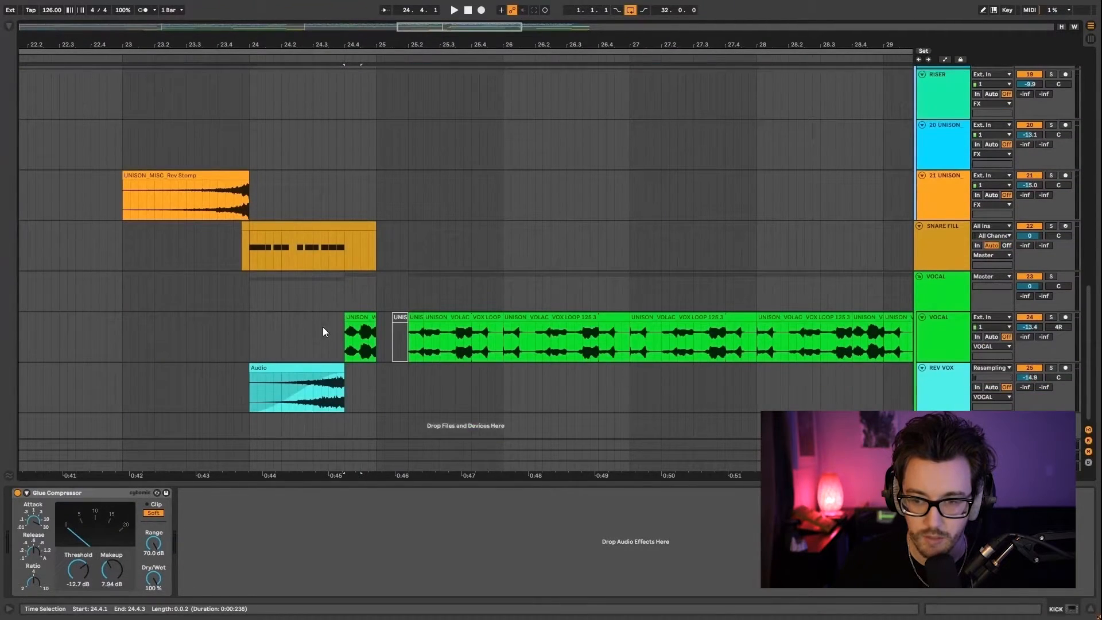
{"action": "scroll", "coordinate": [330, 310], "scroll_direction": "up", "scroll_amount": 15}
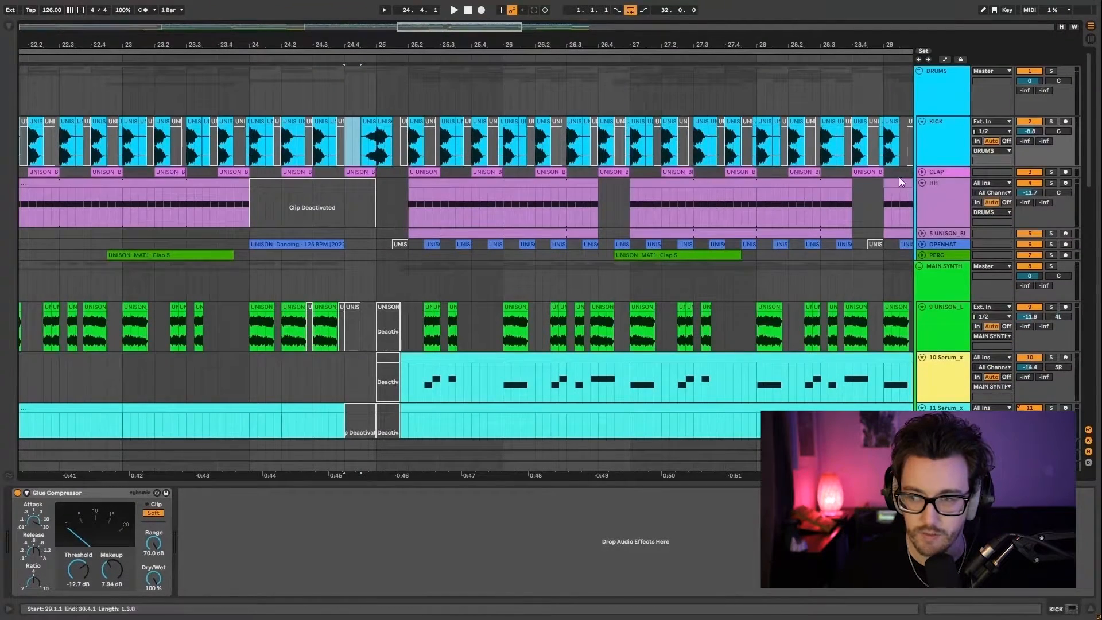
Step: Unfold the CLAP track, then select the MAIN SYNTH fill from 24.1.1 to 24.4.3 and the synth clips in bar 23 for comparison
{"action": "left_click", "coordinate": [922, 173]}
{"action": "scroll", "coordinate": [247, 310], "scroll_direction": "down", "scroll_amount": 4}
{"action": "left_click_drag", "start_coordinate": [252, 230], "coordinate": [359, 371]}
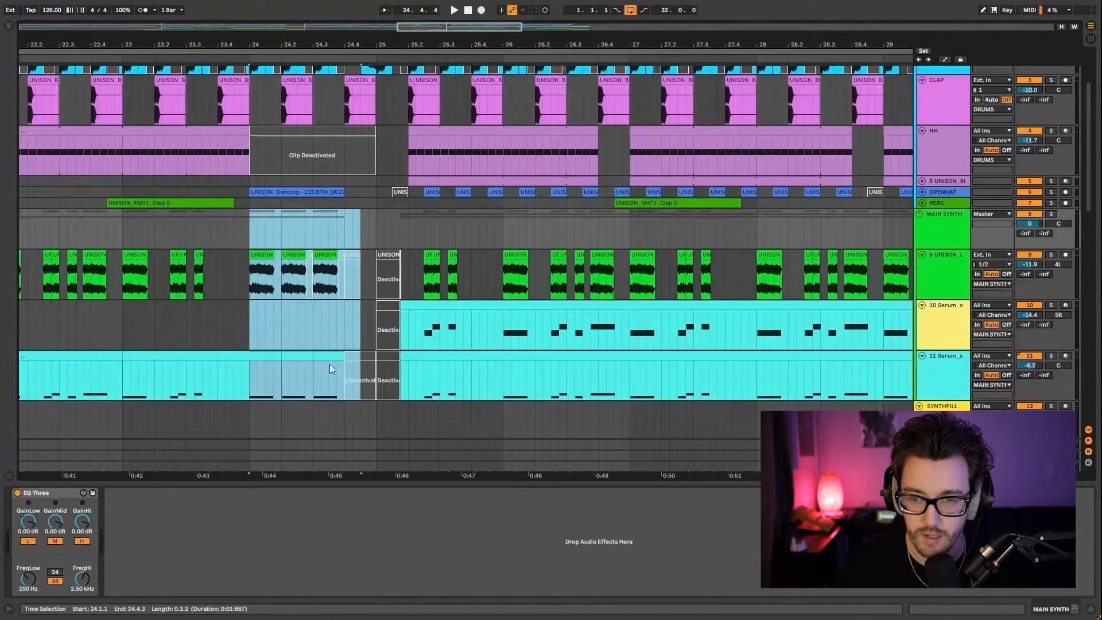
{"action": "left_click_drag", "start_coordinate": [125, 277], "coordinate": [248, 278]}
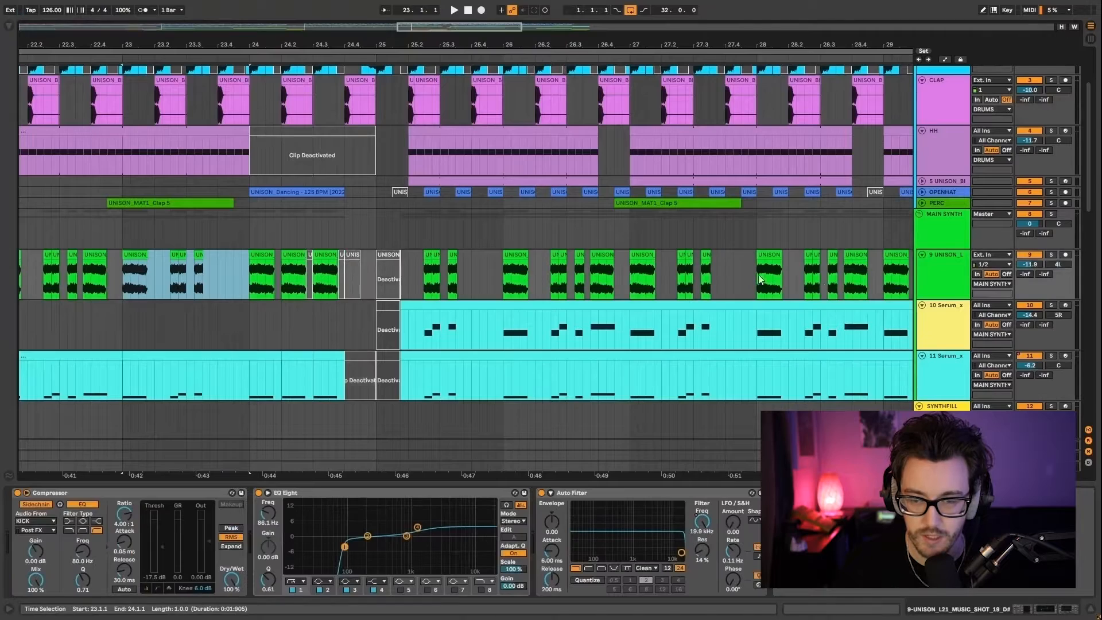
Step: Solo the MAIN SYNTH group and play from bar 21 to hear the regular synth pattern before the fill
{"action": "left_click", "coordinate": [1051, 214]}
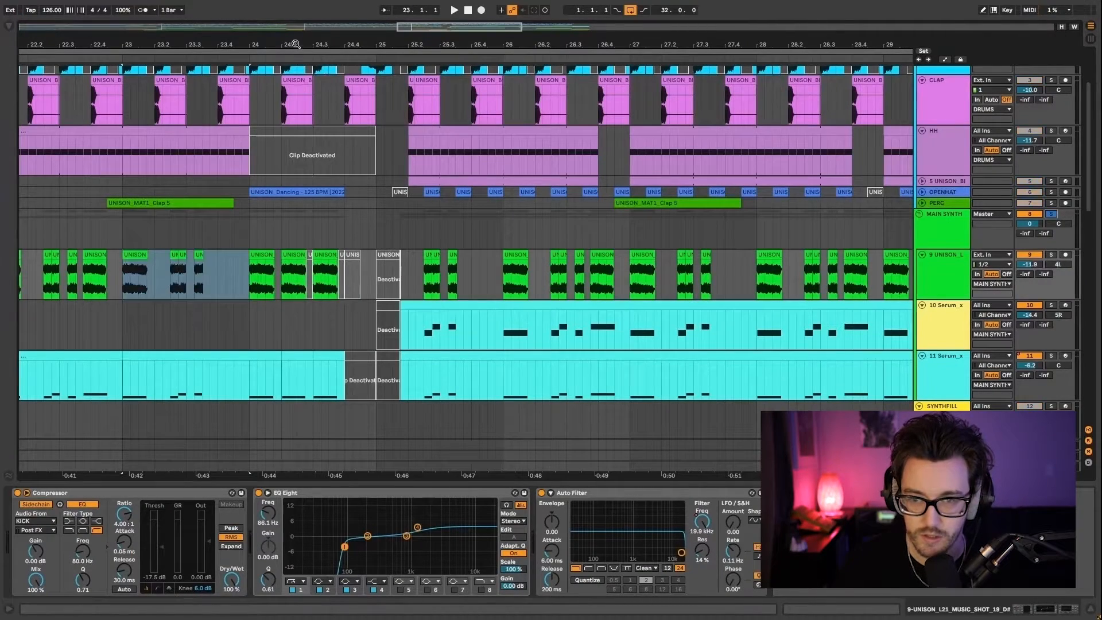
{"action": "left_click_drag", "start_coordinate": [296, 44], "coordinate": [516, 23]}
{"action": "left_click", "coordinate": [280, 278]}
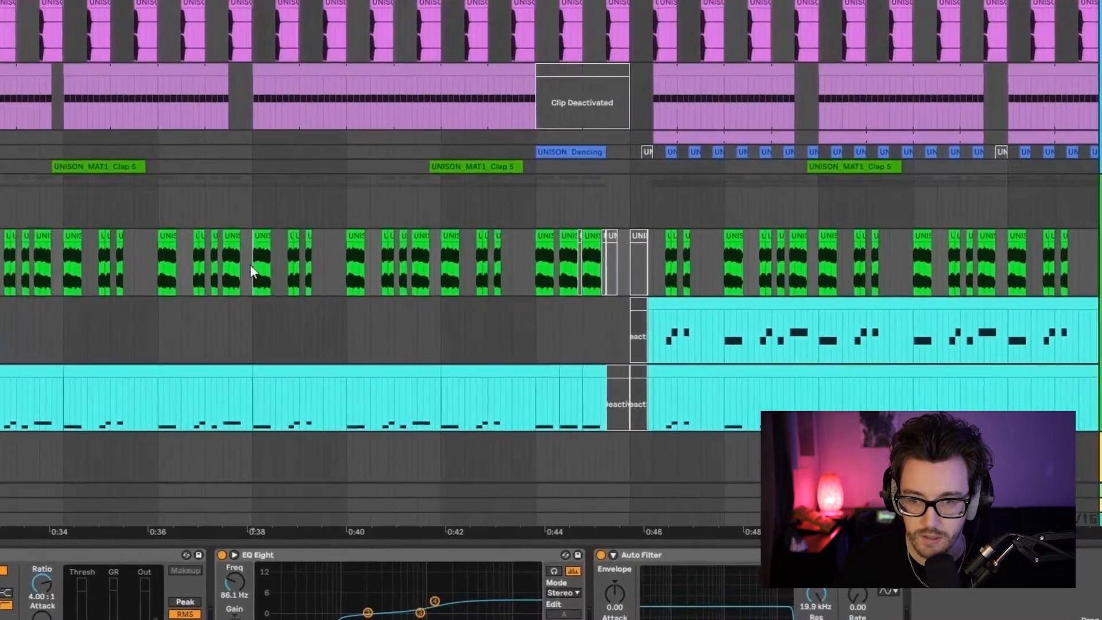
{"action": "key", "text": "space"}
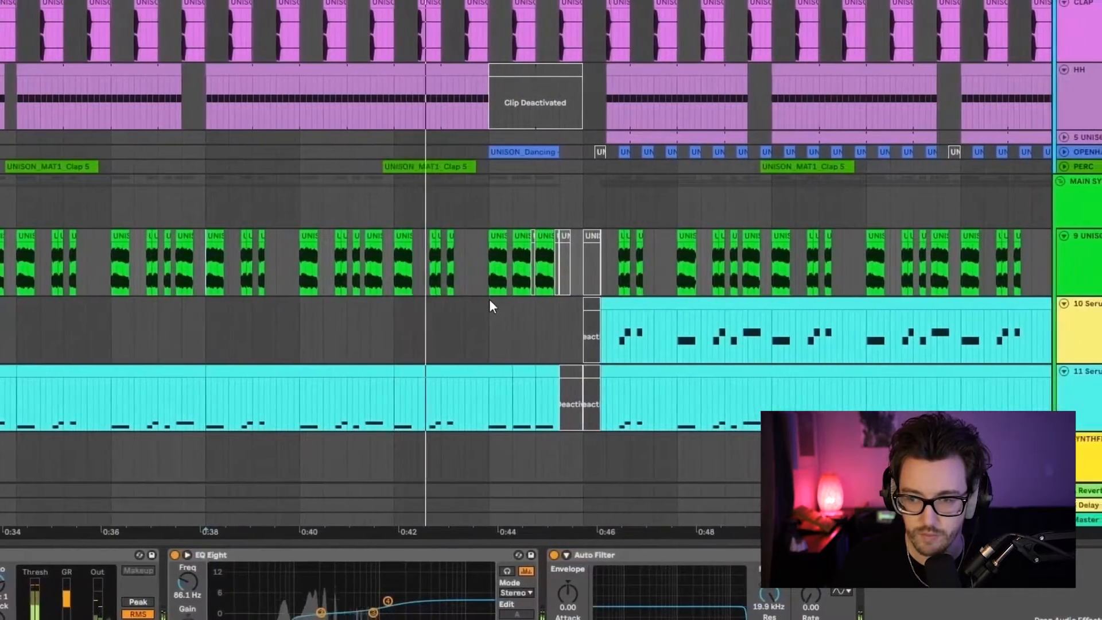
{"action": "key", "text": "space"}
Step: Play the fill from bar 24 into bar 26 and remove the MAIN SYNTH solo
{"action": "left_click", "coordinate": [489, 280]}
{"action": "key", "text": "space"}
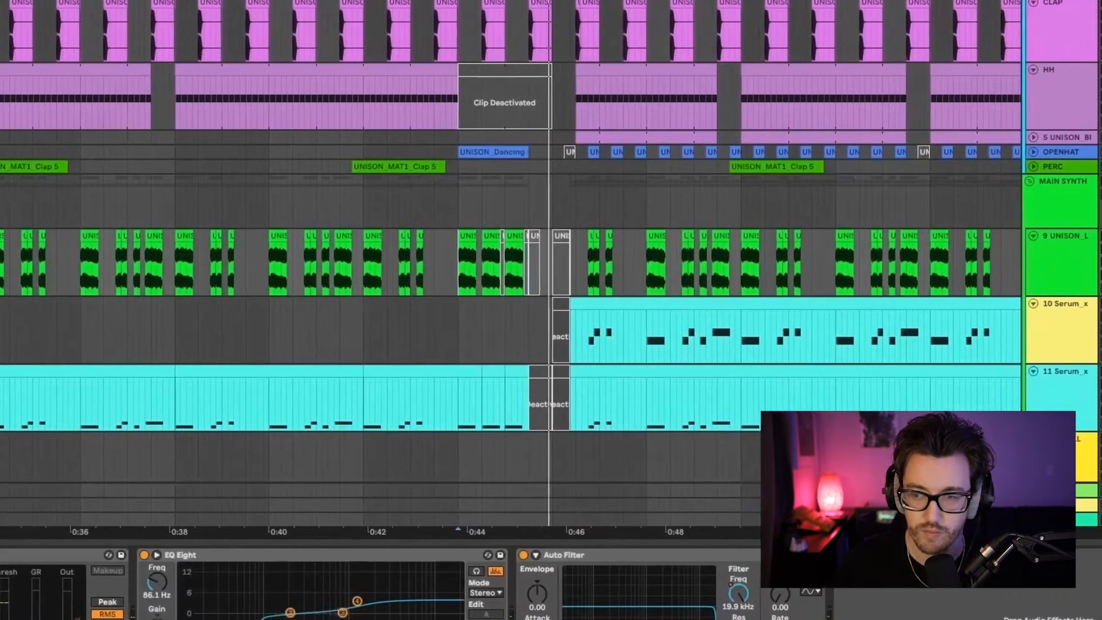
{"action": "key", "text": "space"}
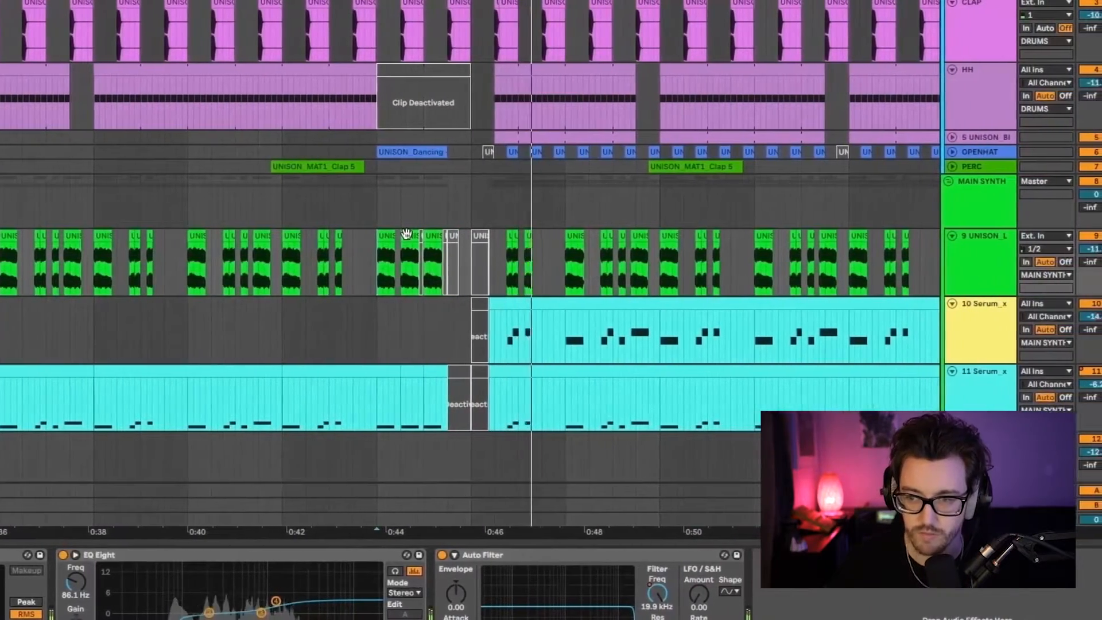
{"action": "scroll", "coordinate": [398, 236], "scroll_direction": "right", "scroll_amount": 3}
{"action": "key", "text": "space"}
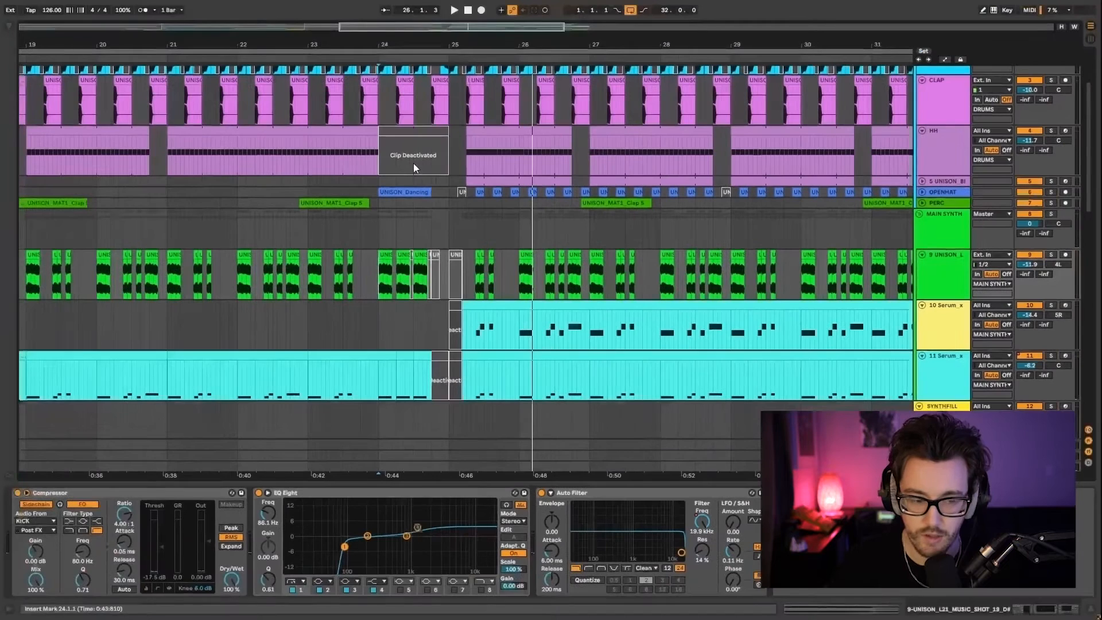
Step: Reactivate the deactivated HH clip in bar 24
{"action": "scroll", "coordinate": [433, 161], "scroll_direction": "up", "scroll_amount": 3}
{"action": "left_click", "coordinate": [410, 210]}
{"action": "key", "text": "0"}
{"action": "scroll", "coordinate": [451, 201], "scroll_direction": "down", "scroll_amount": 3}
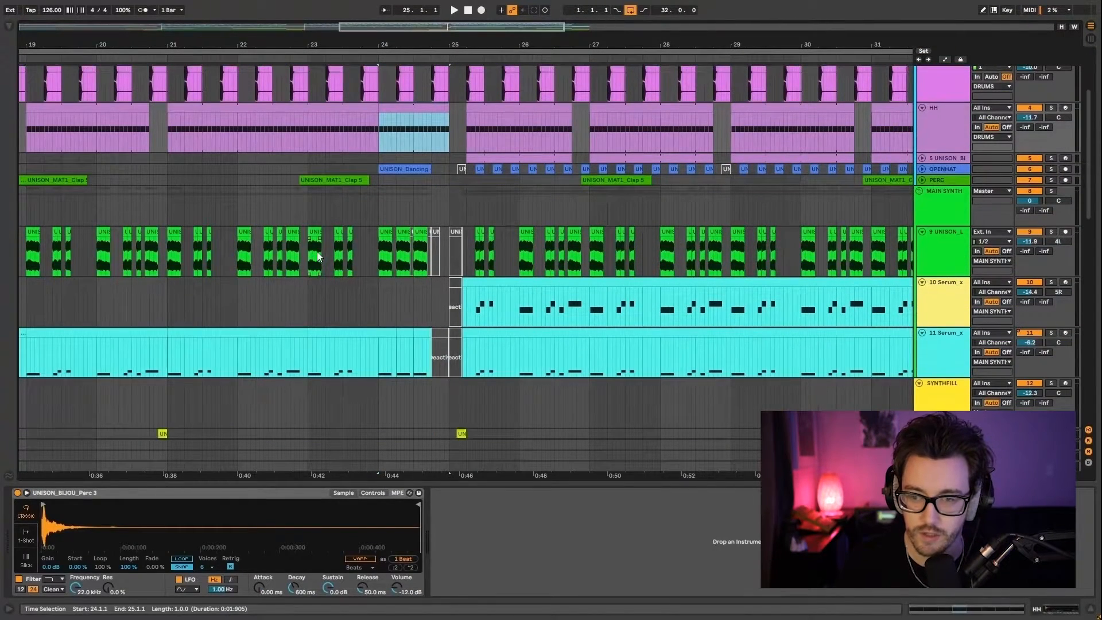
Step: Copy the synth clips of bar 28 over bar 24 on the 9 UNISON_L track and play from bar 24 without the fill
{"action": "left_click_drag", "start_coordinate": [731, 53], "coordinate": [638, 47]}
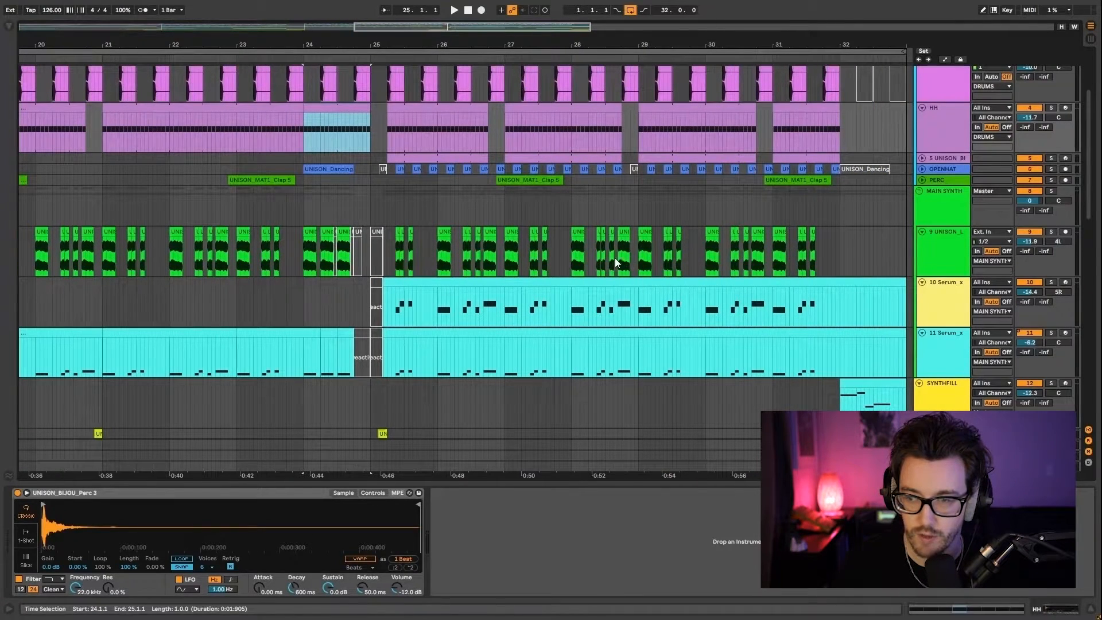
{"action": "left_click_drag", "start_coordinate": [572, 252], "coordinate": [657, 251]}
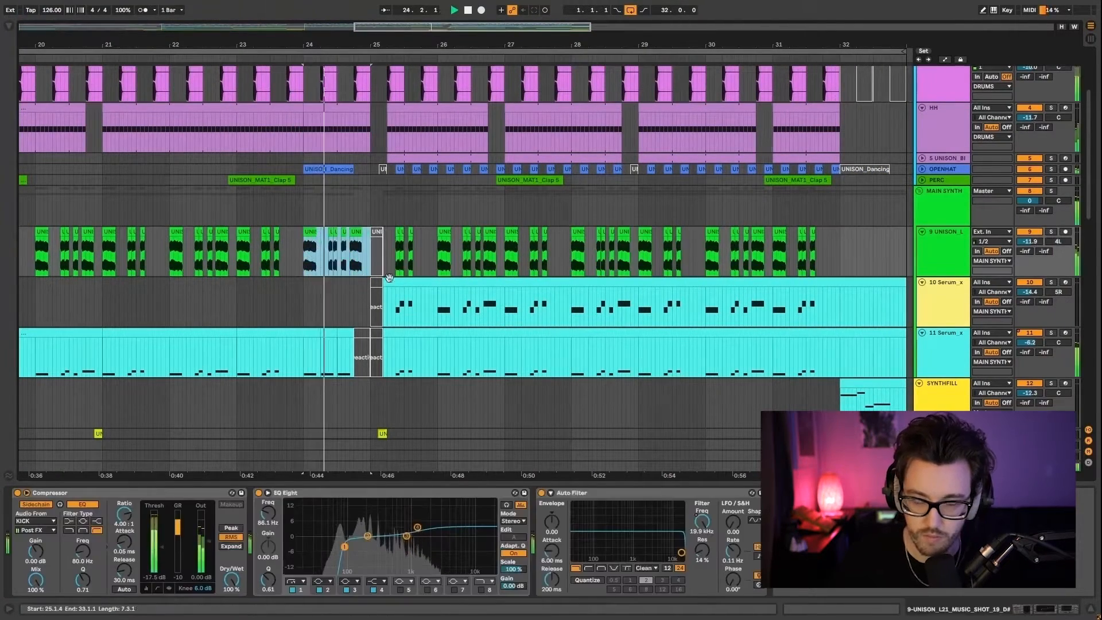
{"action": "key", "text": "space"}
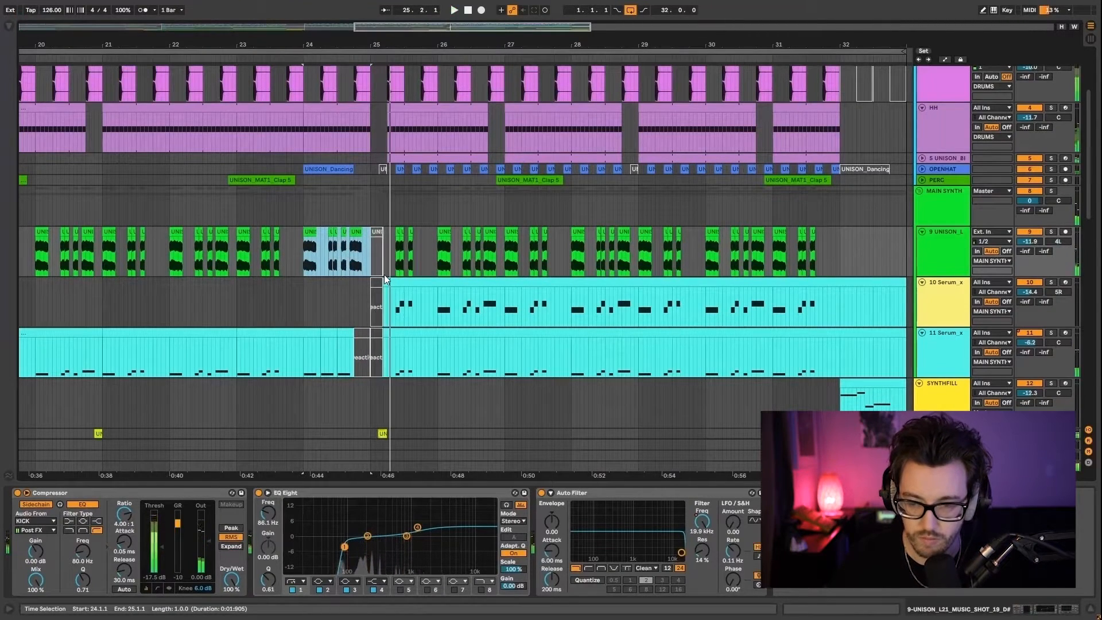
Step: Delete the synth clips in bar 24 on the 9 UNISON_L track and deactivate the HH clip in the same bar
{"action": "scroll", "coordinate": [375, 271], "scroll_direction": "up", "scroll_amount": 3}
{"action": "key", "text": "Delete"}
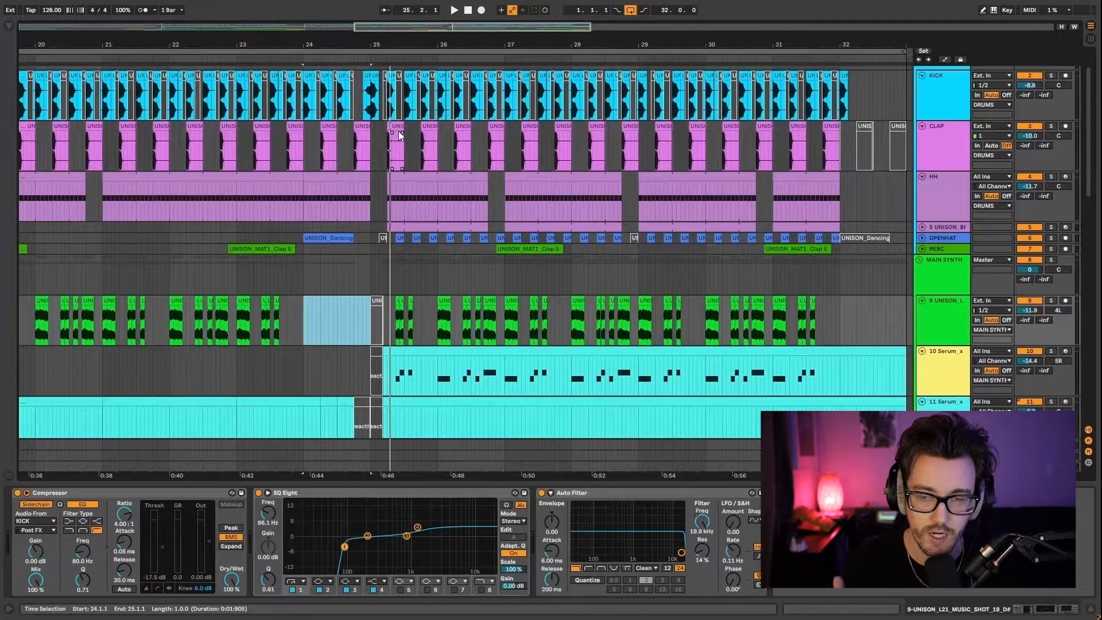
{"action": "left_click", "coordinate": [327, 178]}
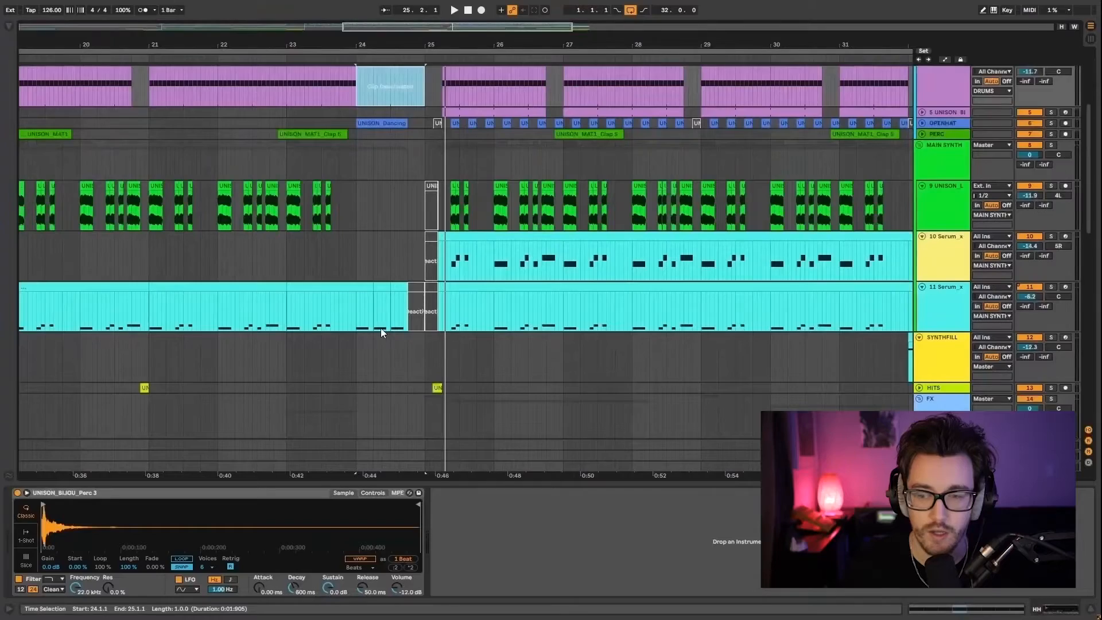
{"action": "scroll", "coordinate": [405, 330], "scroll_direction": "down", "scroll_amount": 15}
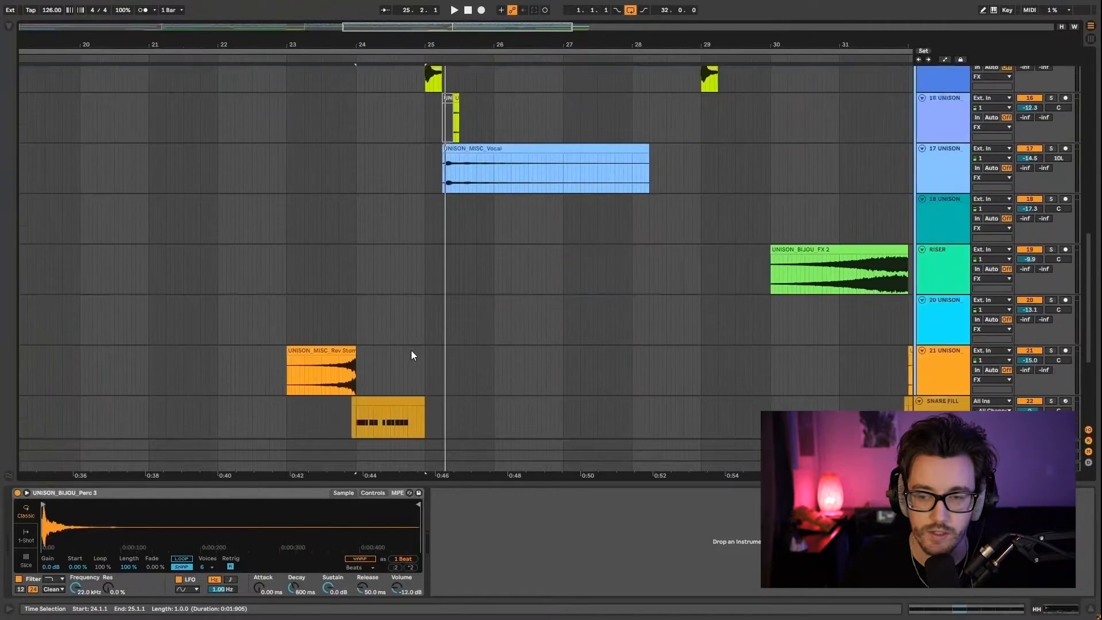
Step: Select bar 24 across the FX tracks and play the arrangement from bar 24
{"action": "left_click_drag", "start_coordinate": [359, 328], "coordinate": [424, 391]}
{"action": "scroll", "coordinate": [401, 284], "scroll_direction": "up", "scroll_amount": 4}
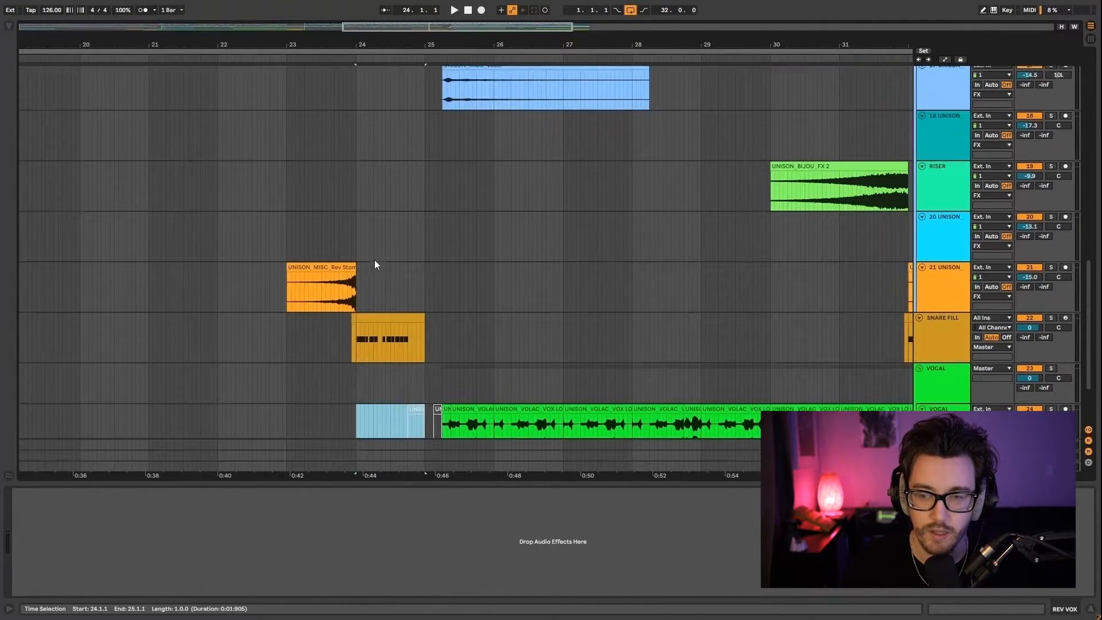
{"action": "left_click", "coordinate": [358, 235]}
{"action": "key", "text": "space"}
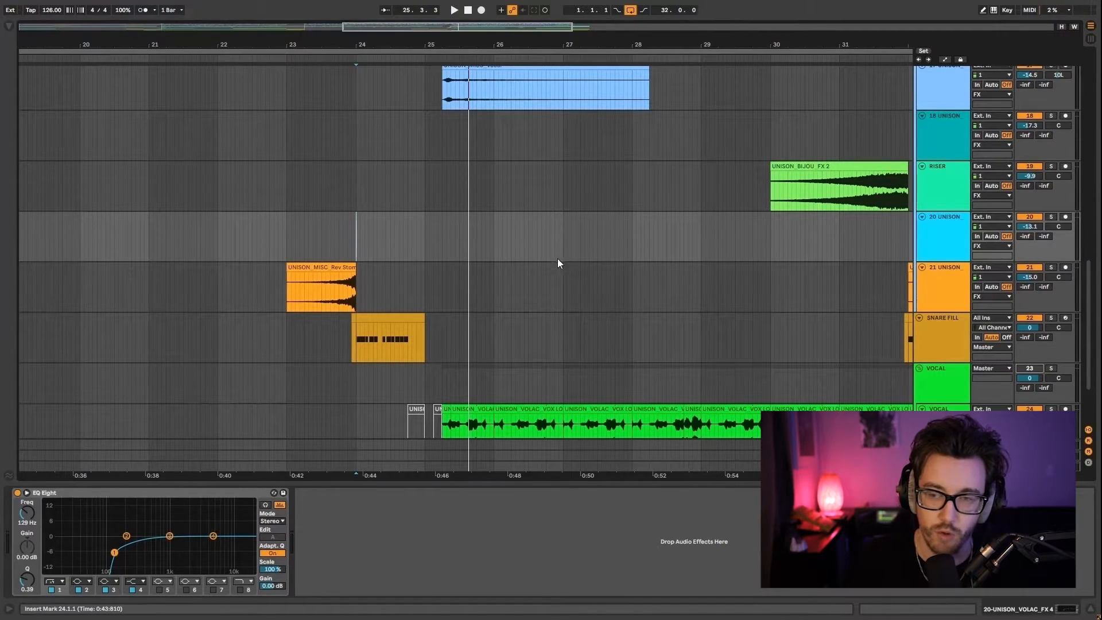
Step: Show the devices of the 9 UNISON_L track and play the build from bar 9
{"action": "scroll", "coordinate": [432, 257], "scroll_direction": "up", "scroll_amount": 15}
{"action": "scroll", "coordinate": [432, 233], "scroll_direction": "up", "scroll_amount": 5}
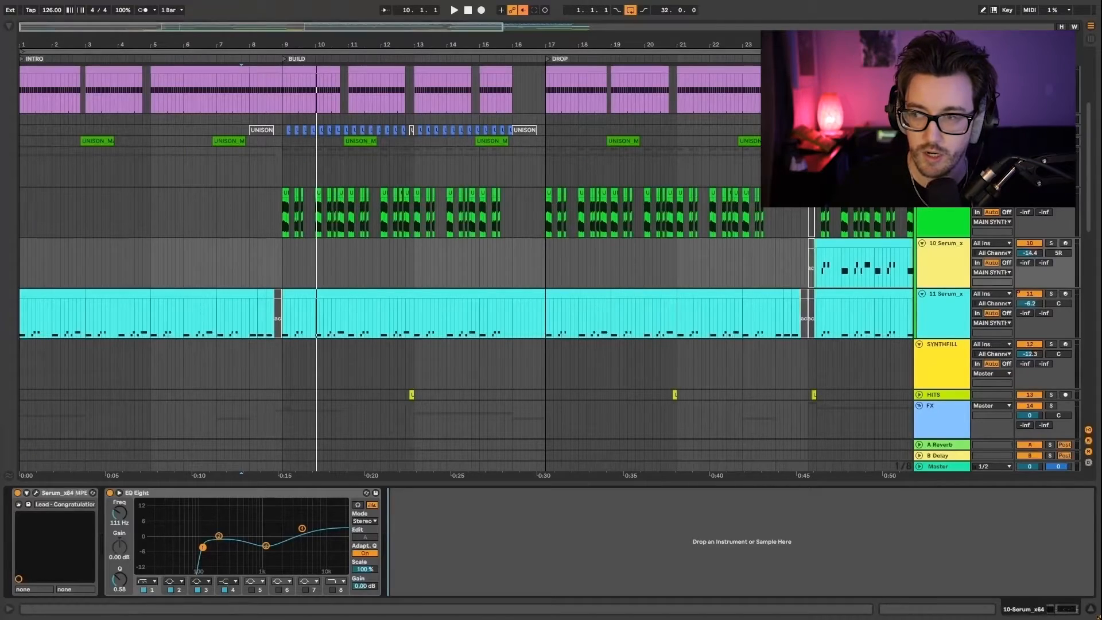
{"action": "left_click", "coordinate": [282, 167]}
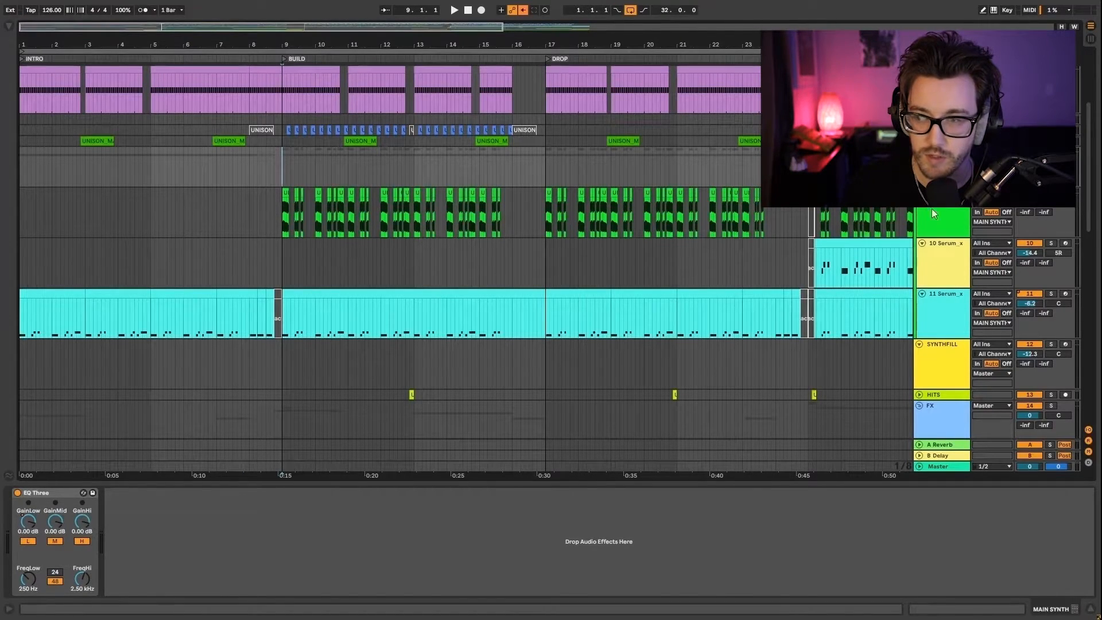
{"action": "left_click", "coordinate": [257, 448]}
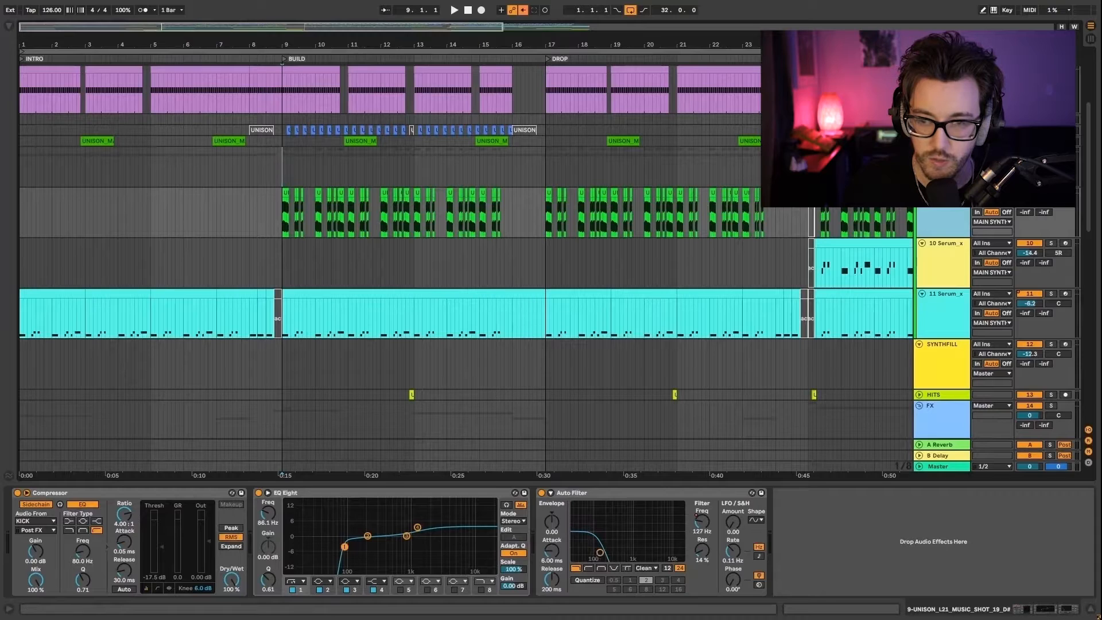
{"action": "key", "text": "space"}
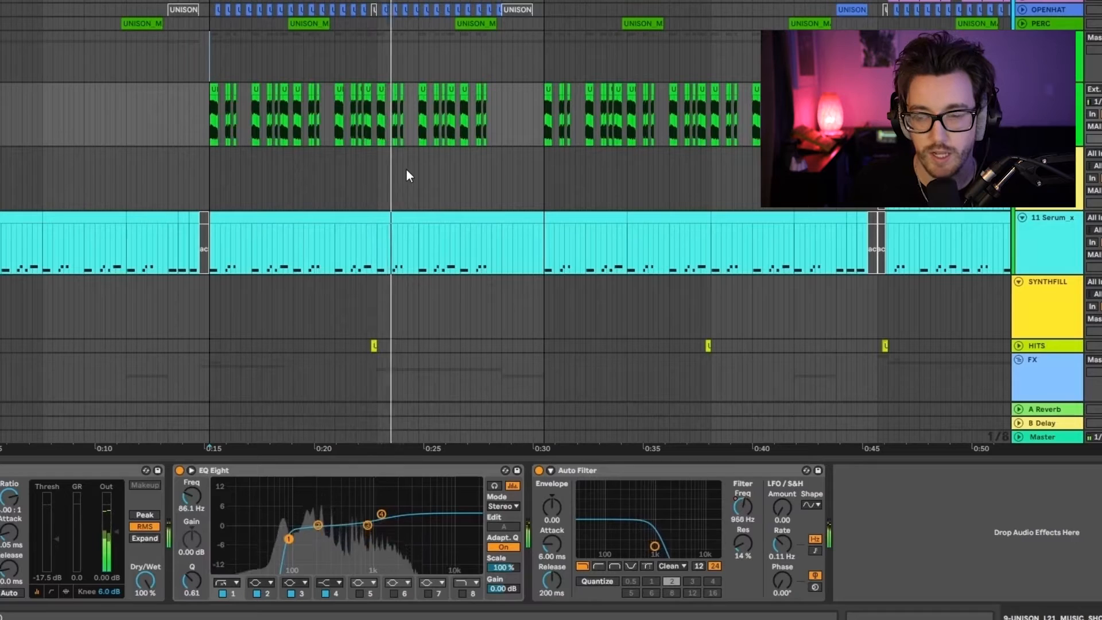
Step: Bypass the Auto Filter on the 9 UNISON_L track and play from bar 8 into the build
{"action": "left_click", "coordinate": [539, 470]}
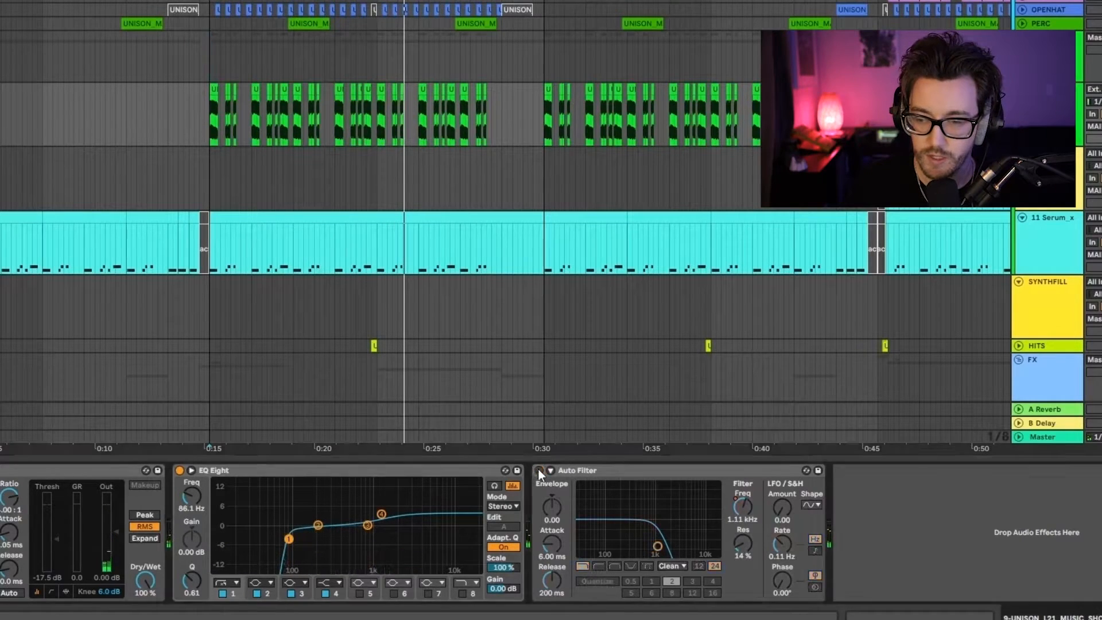
{"action": "left_click", "coordinate": [216, 92]}
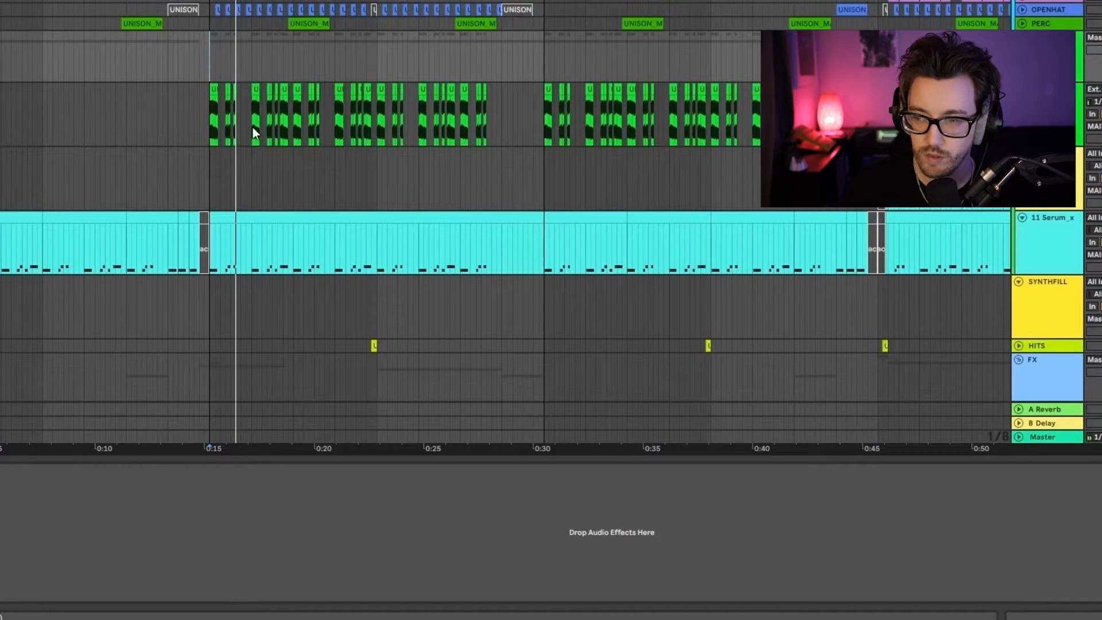
{"action": "left_click", "coordinate": [167, 118]}
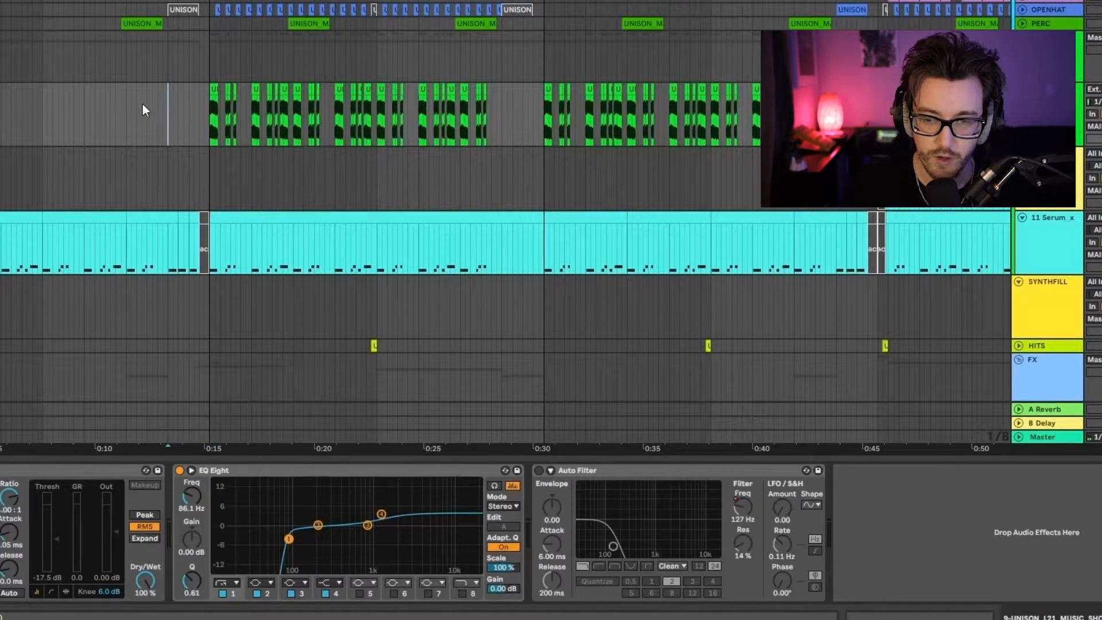
{"action": "left_click_drag", "start_coordinate": [167, 115], "coordinate": [208, 116]}
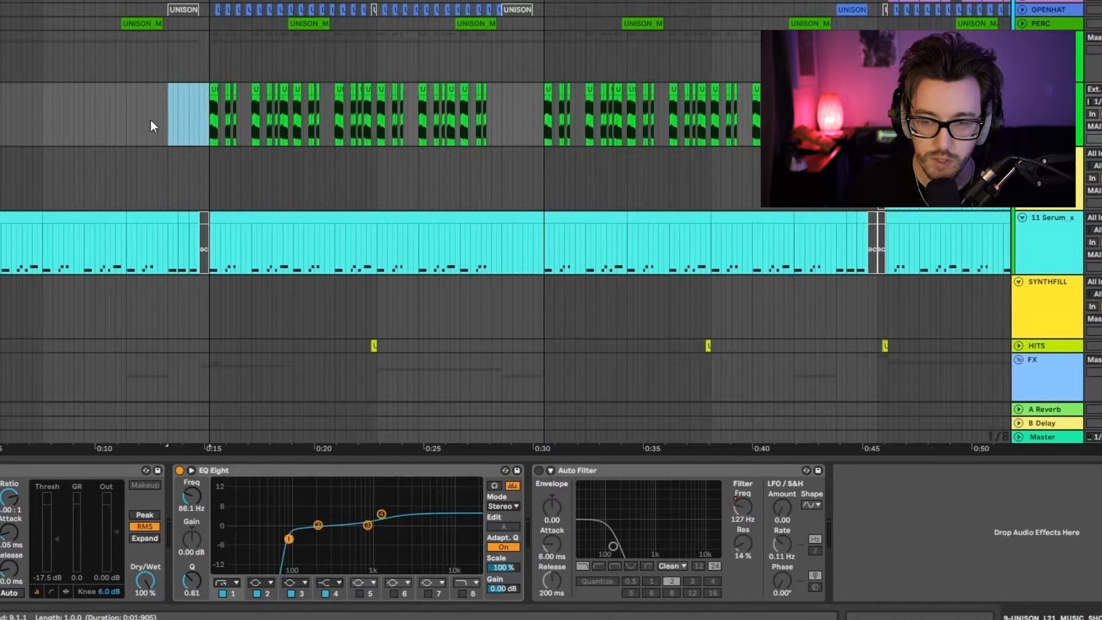
{"action": "key", "text": "space"}
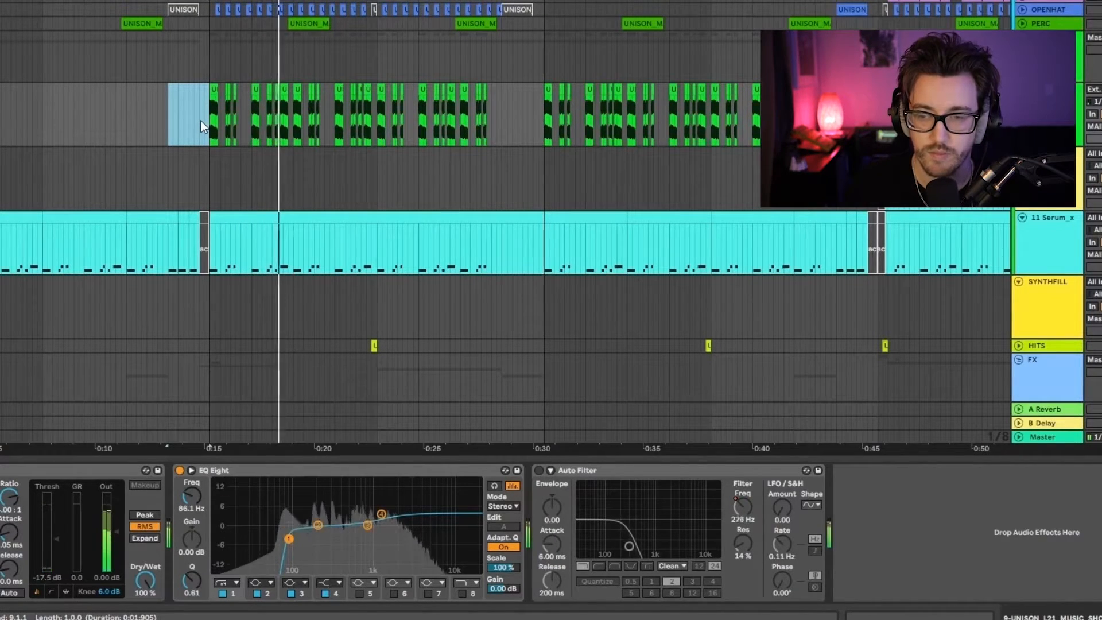
{"action": "key", "text": "space"}
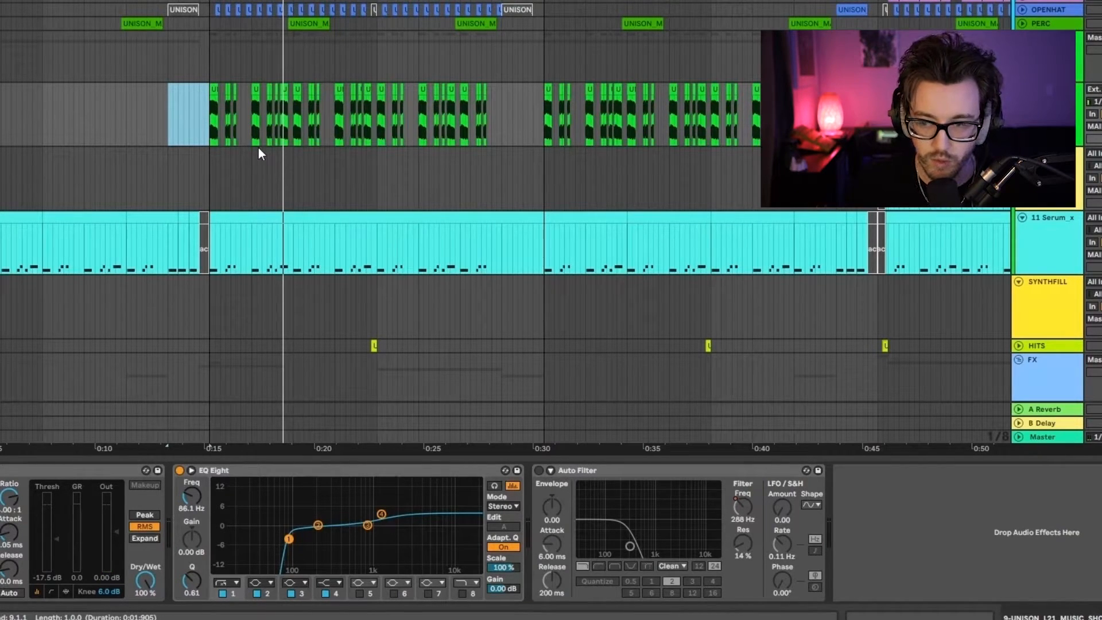
Step: Turn the Auto Filter on 9 UNISON_L back on and play from bar 8 into the build
{"action": "left_click", "coordinate": [539, 471]}
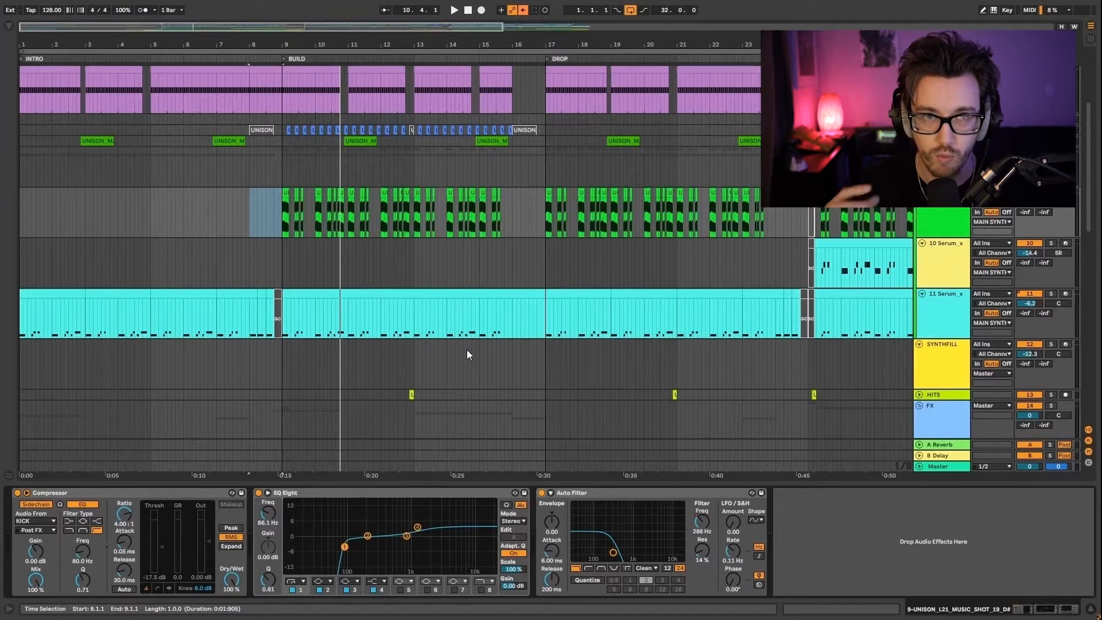
{"action": "left_click_drag", "start_coordinate": [251, 205], "coordinate": [281, 225]}
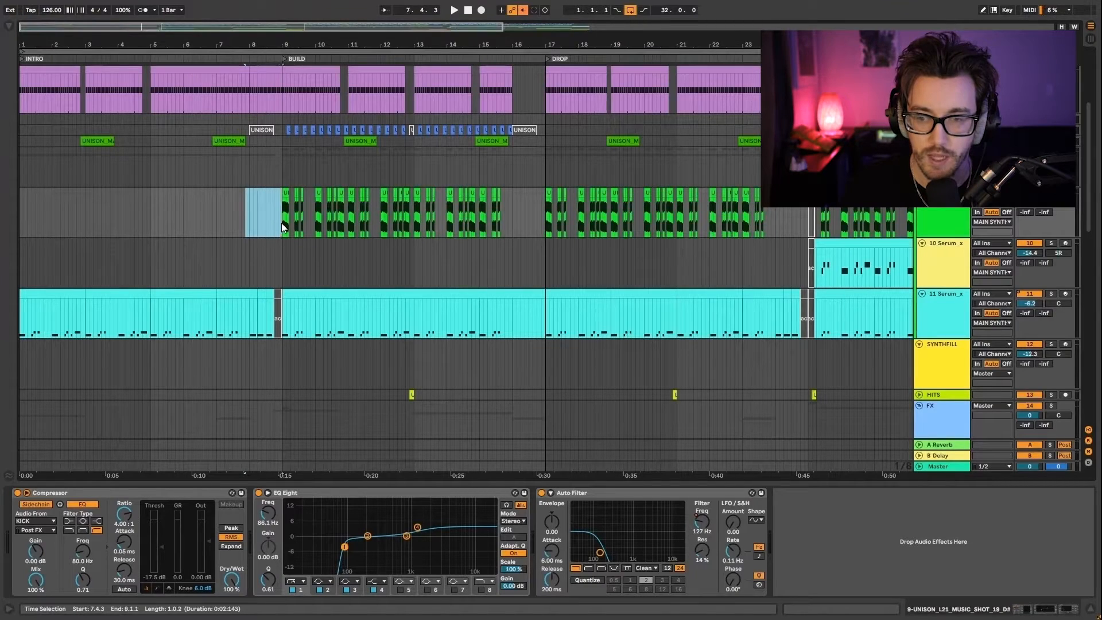
{"action": "left_click_drag", "start_coordinate": [253, 216], "coordinate": [283, 220]}
{"action": "key", "text": "space"}
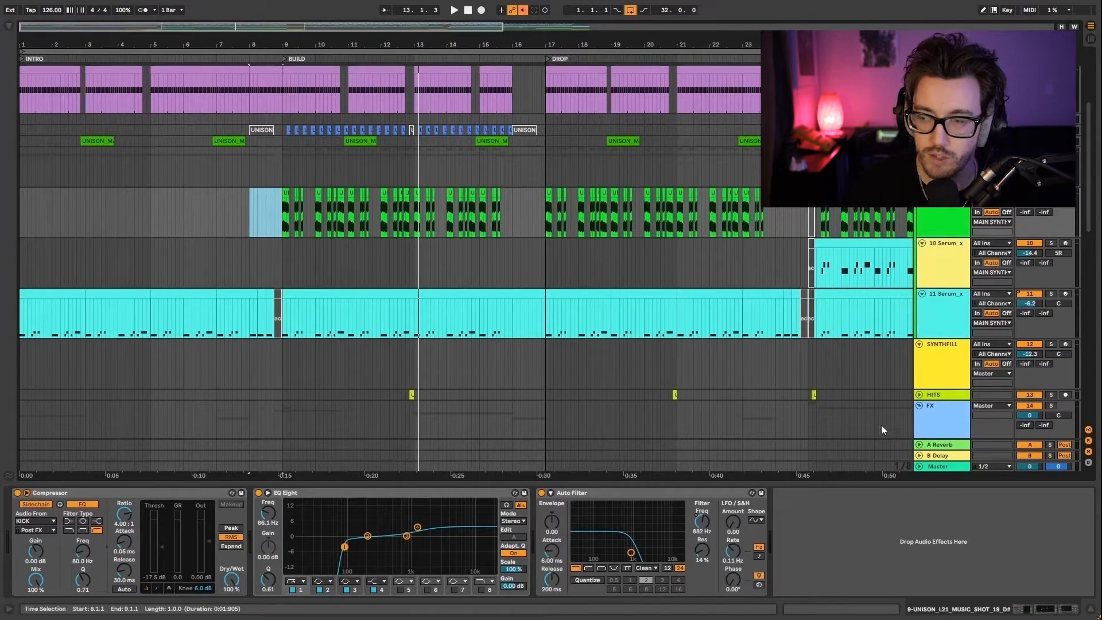
Step: Unfold the Master track and display the gain automation of its Utility device
{"action": "scroll", "coordinate": [899, 298], "scroll_direction": "up", "scroll_amount": 3}
{"action": "scroll", "coordinate": [930, 356], "scroll_direction": "down", "scroll_amount": 2}
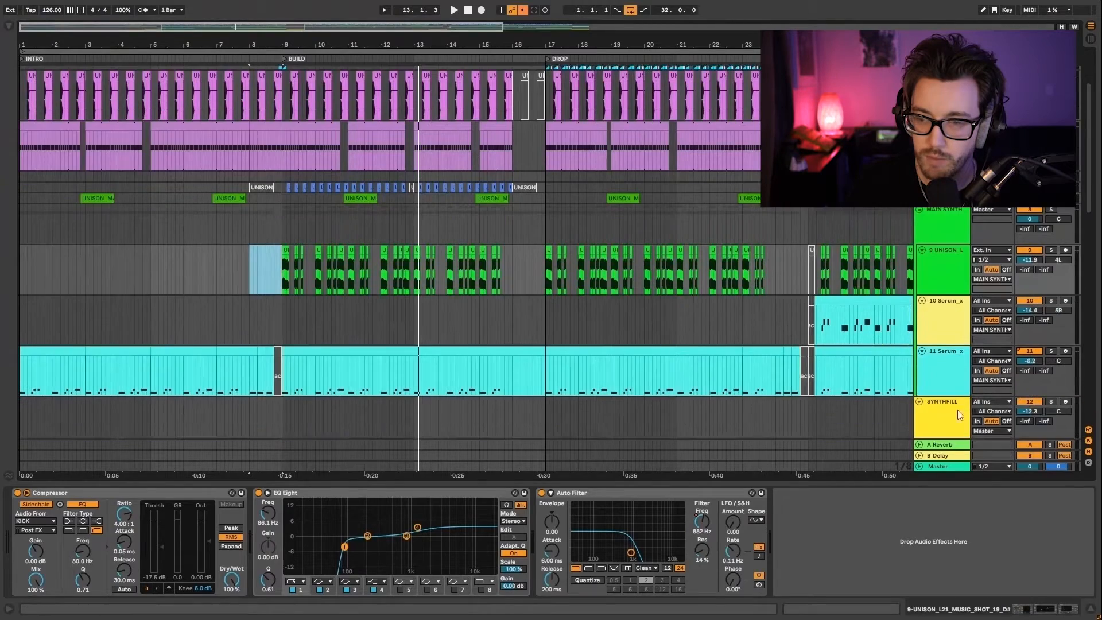
{"action": "left_click", "coordinate": [960, 414]}
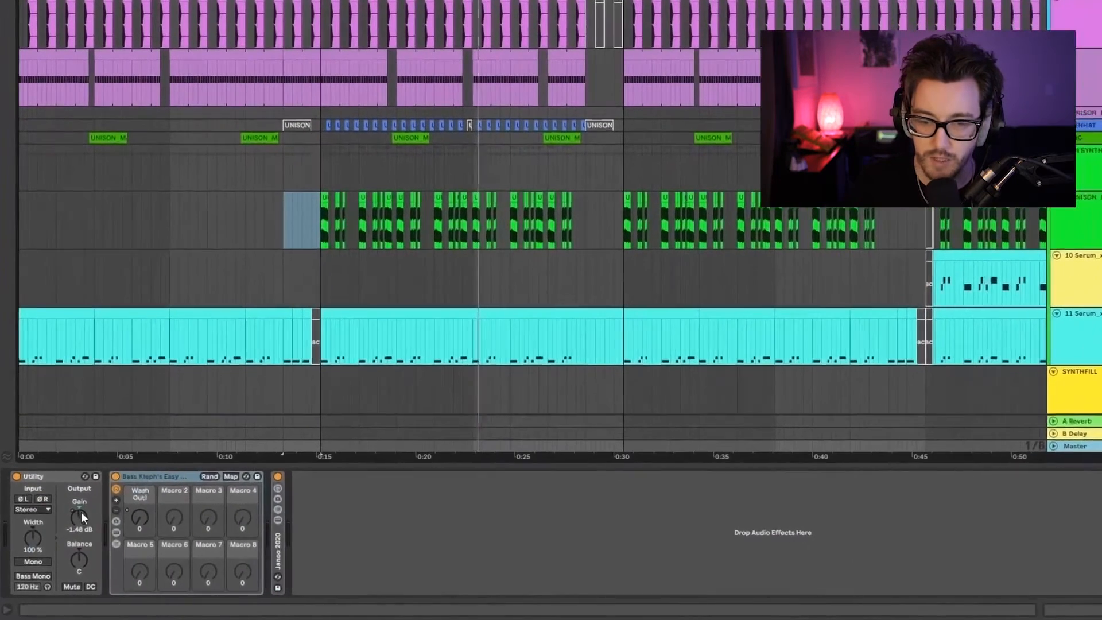
{"action": "left_click", "coordinate": [36, 479]}
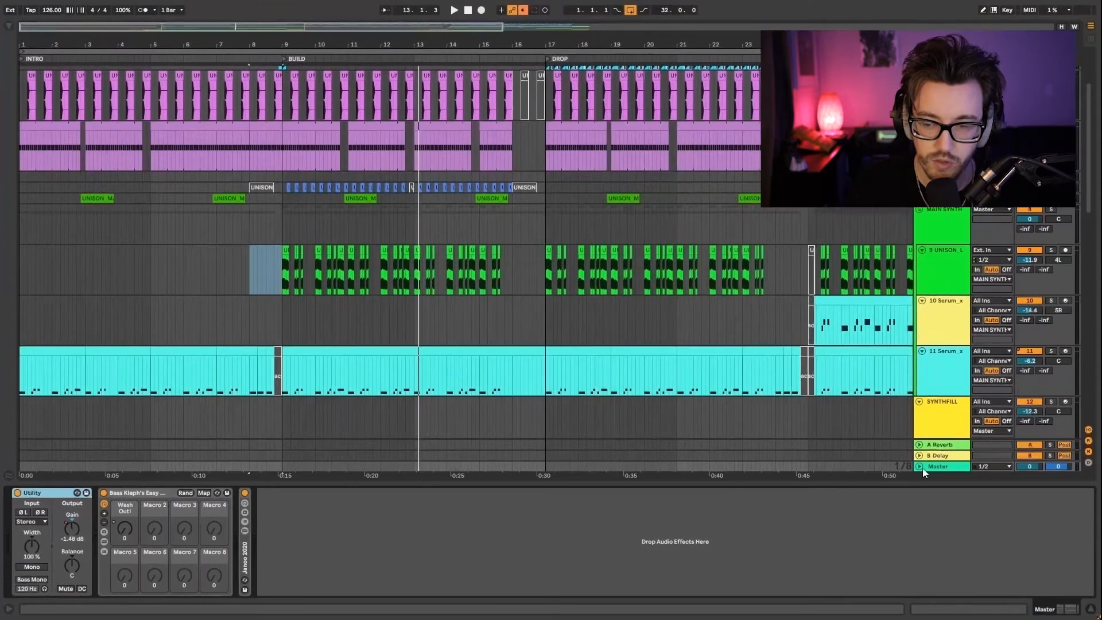
{"action": "left_click", "coordinate": [921, 468]}
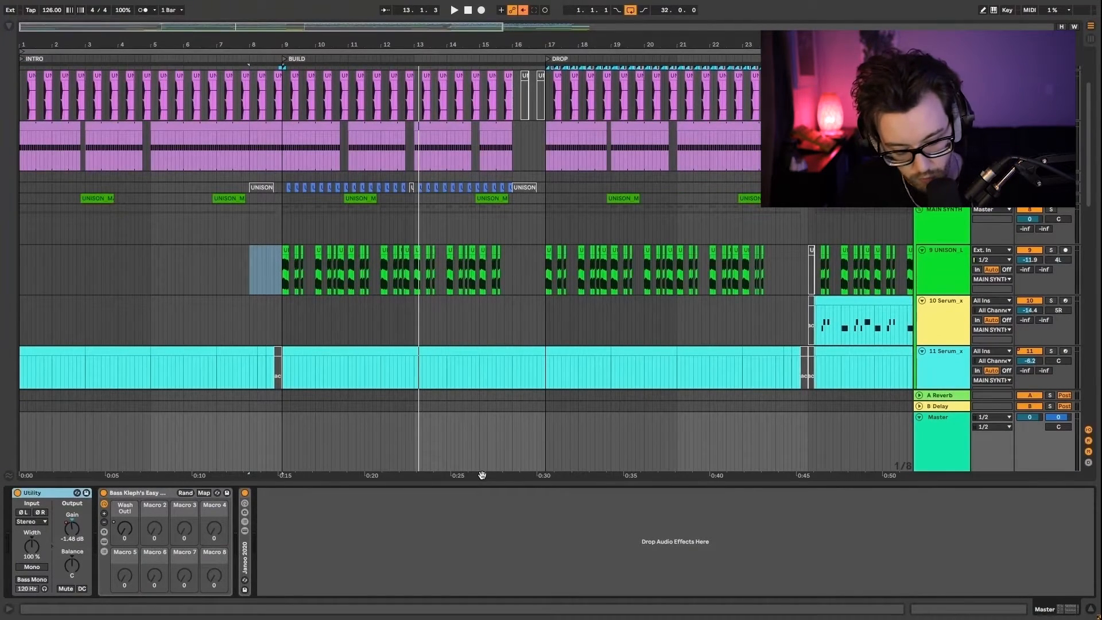
{"action": "key", "text": "a"}
{"action": "left_click", "coordinate": [72, 528]}
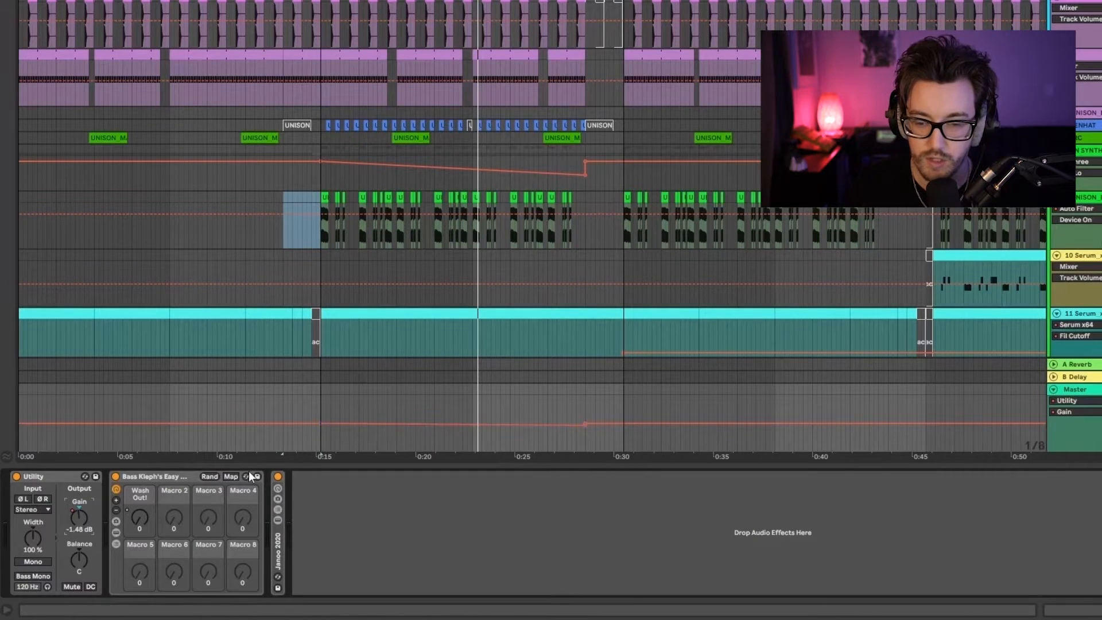
Step: Expand the Bass Kleph's Easy Wash Out rack on the Master and examine every device in its chain
{"action": "double_click", "coordinate": [156, 479]}
{"action": "double_click", "coordinate": [114, 528]}
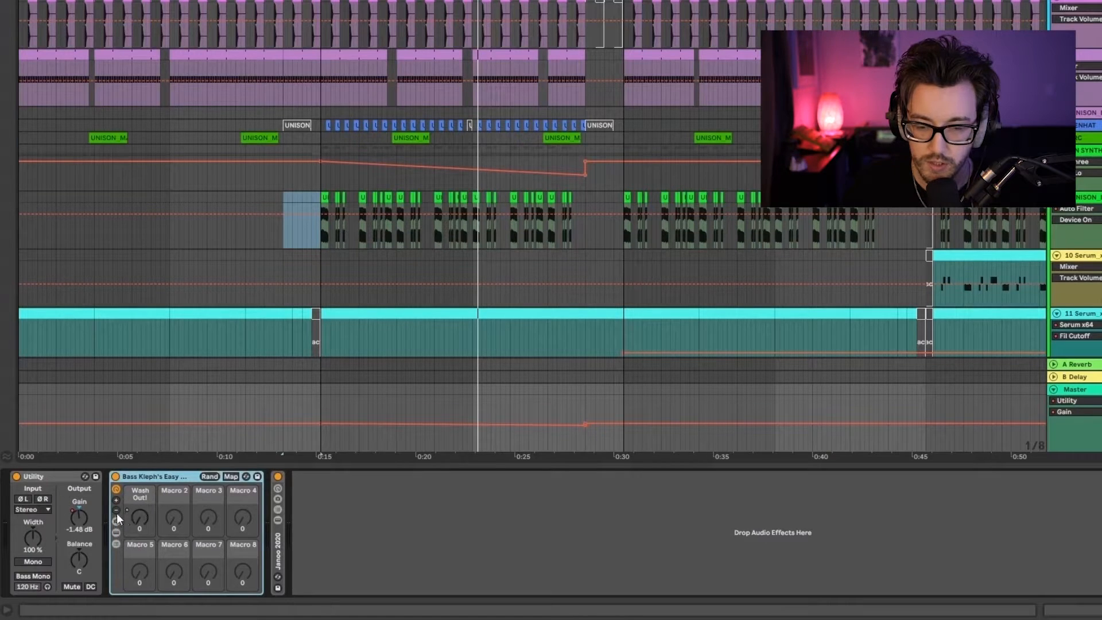
{"action": "left_click", "coordinate": [117, 544]}
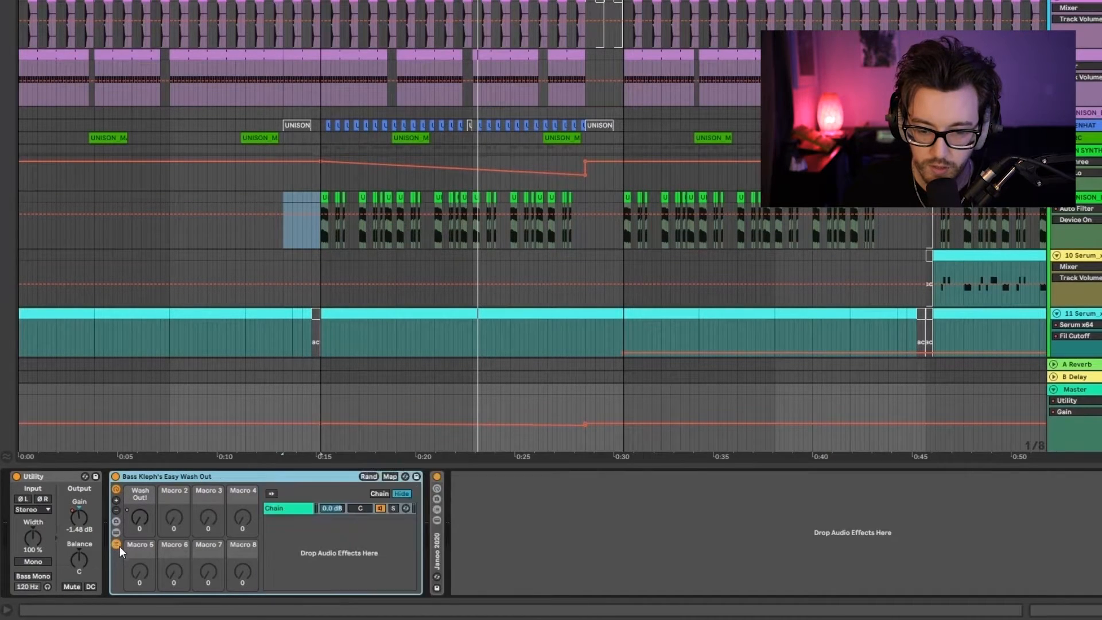
{"action": "left_click", "coordinate": [117, 533]}
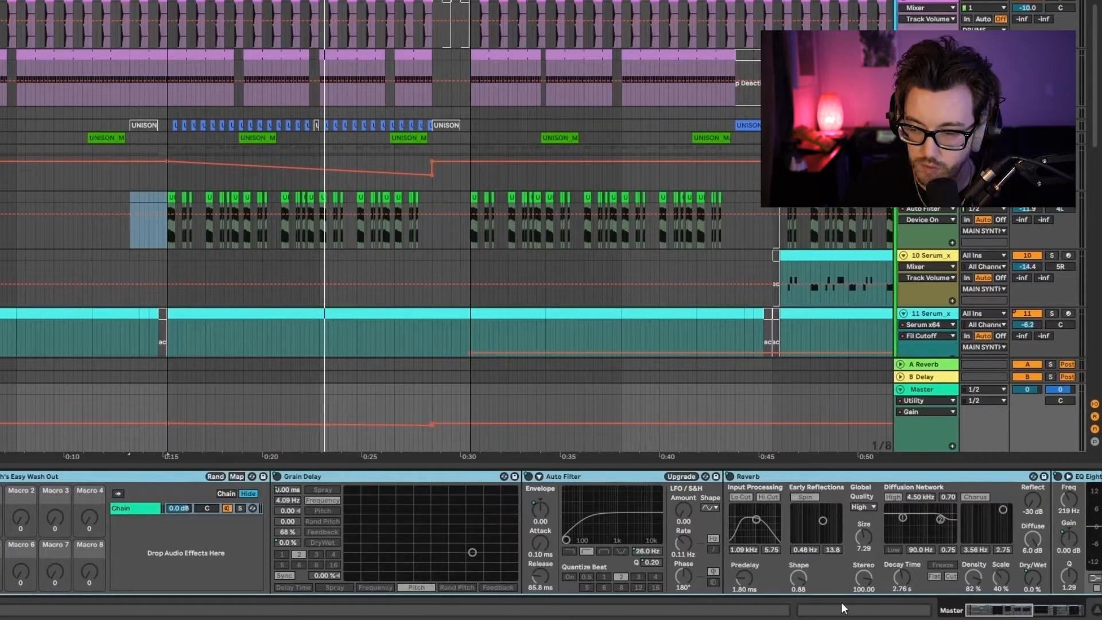
{"action": "left_click", "coordinate": [997, 610]}
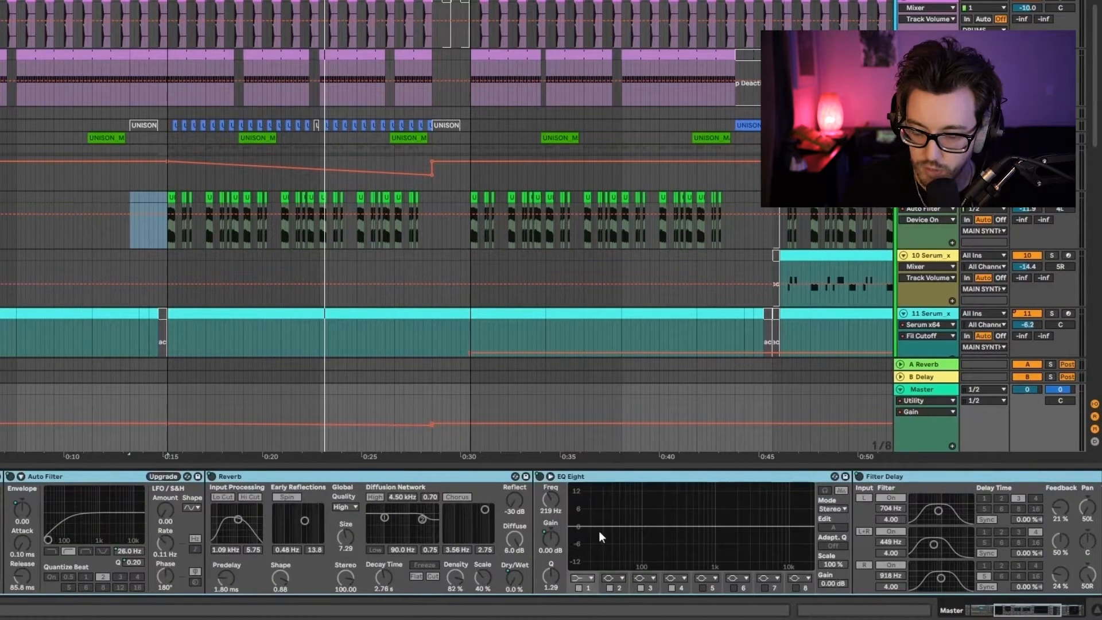
{"action": "left_click", "coordinate": [1034, 604]}
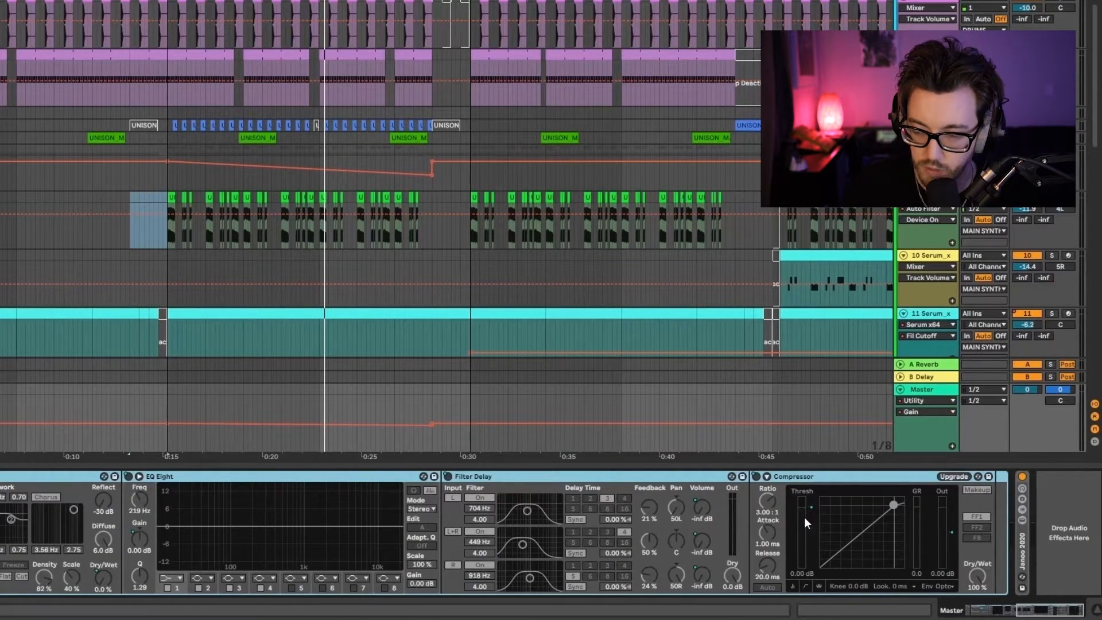
Step: Play the build from bar 9 and re-enable the automation of the Wash Out! macro on the Master
{"action": "left_click", "coordinate": [168, 265]}
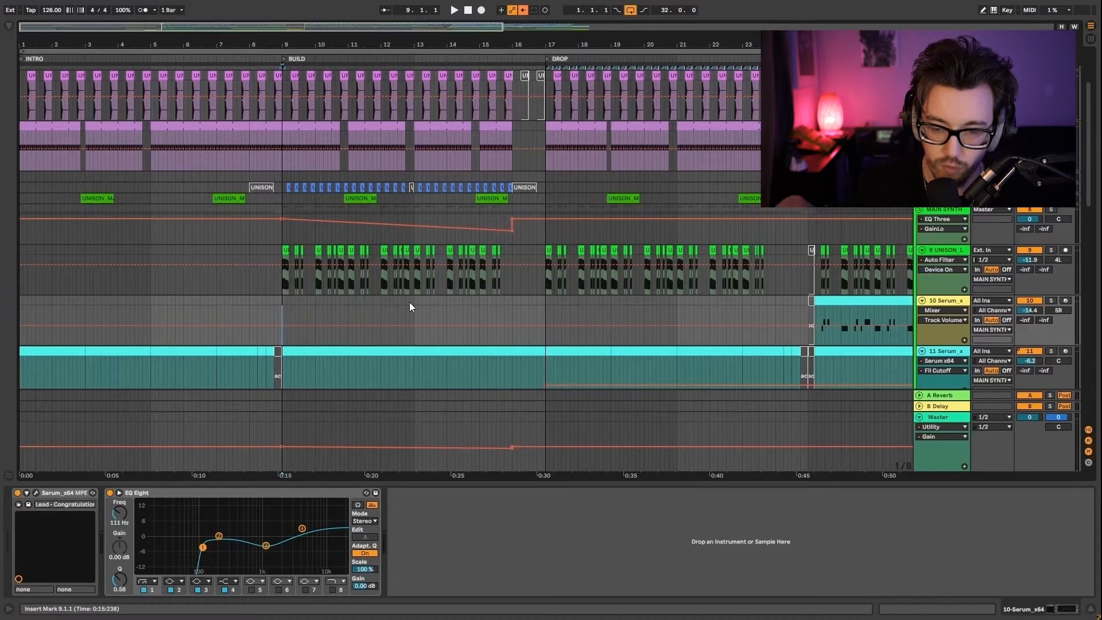
{"action": "key", "text": "space"}
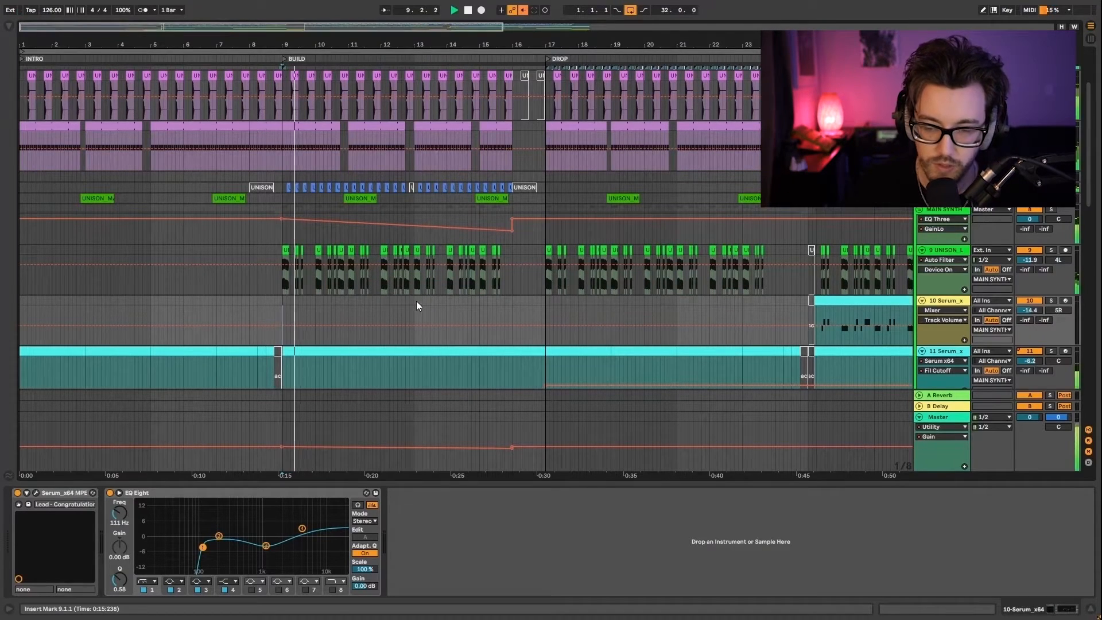
{"action": "left_click", "coordinate": [920, 422]}
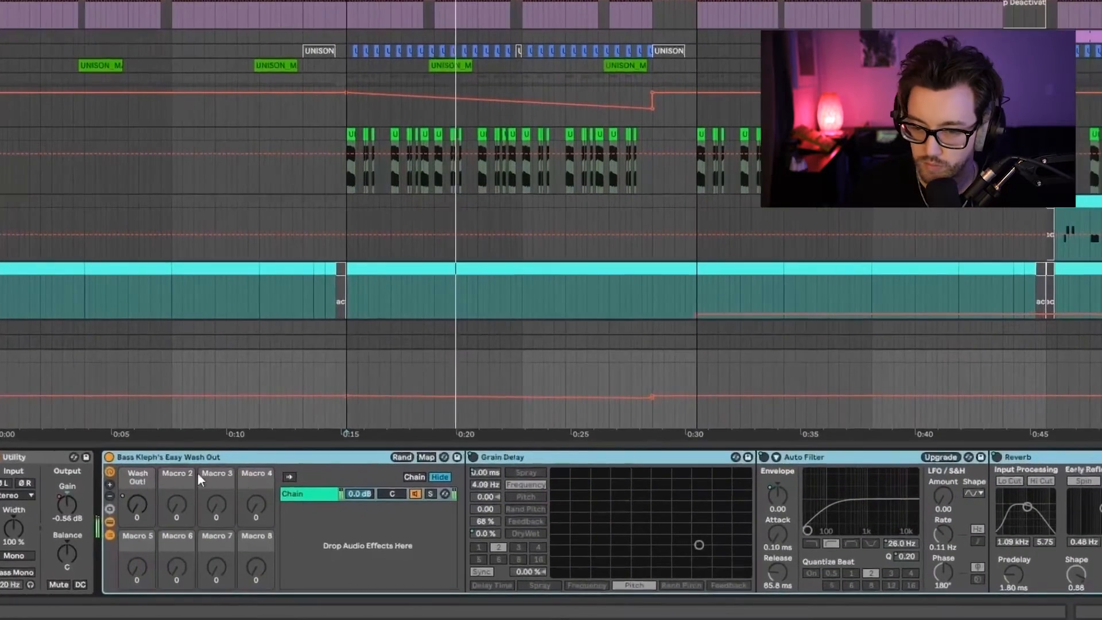
{"action": "right_click", "coordinate": [128, 522]}
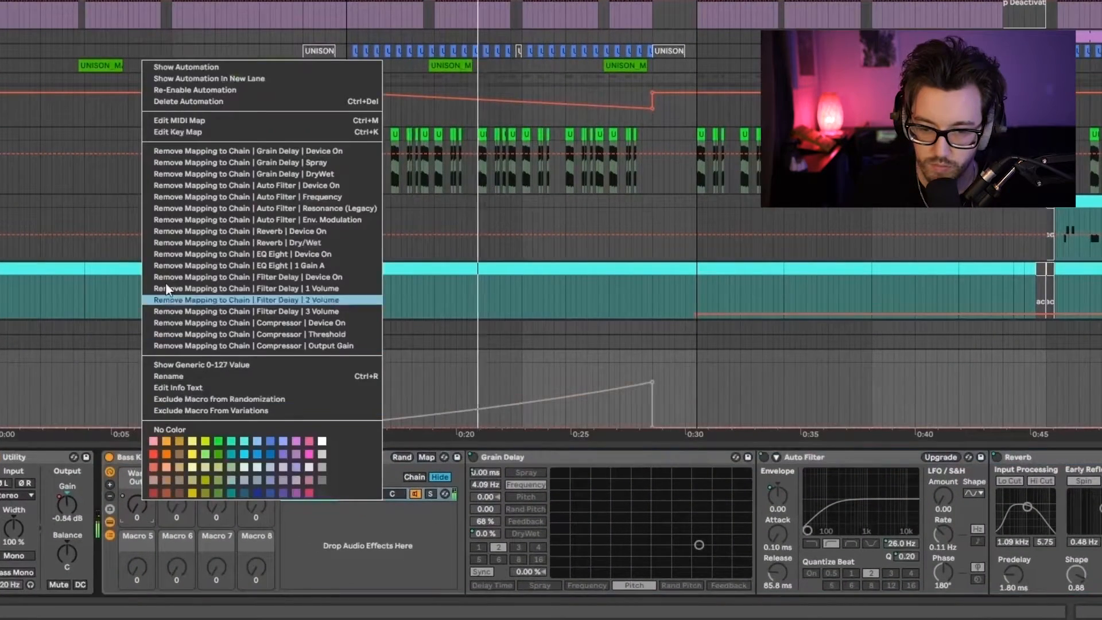
{"action": "left_click", "coordinate": [192, 89]}
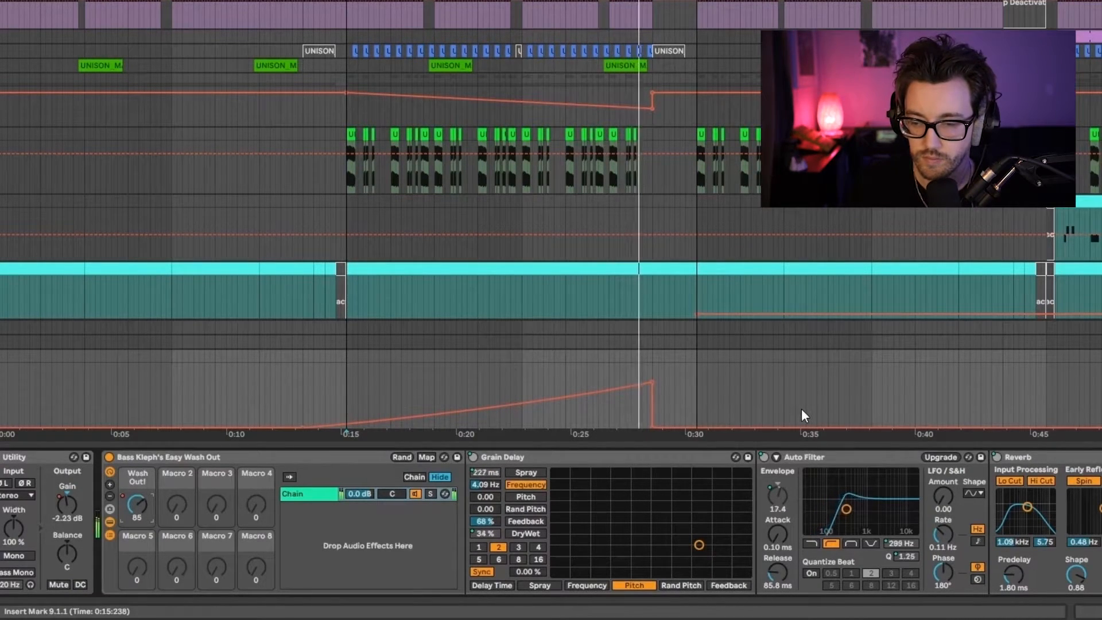
Step: Select the UNISON_BIJOU_FX 2 clip at bar 13 on the RISER track
{"action": "scroll", "coordinate": [649, 231], "scroll_direction": "down", "scroll_amount": 5}
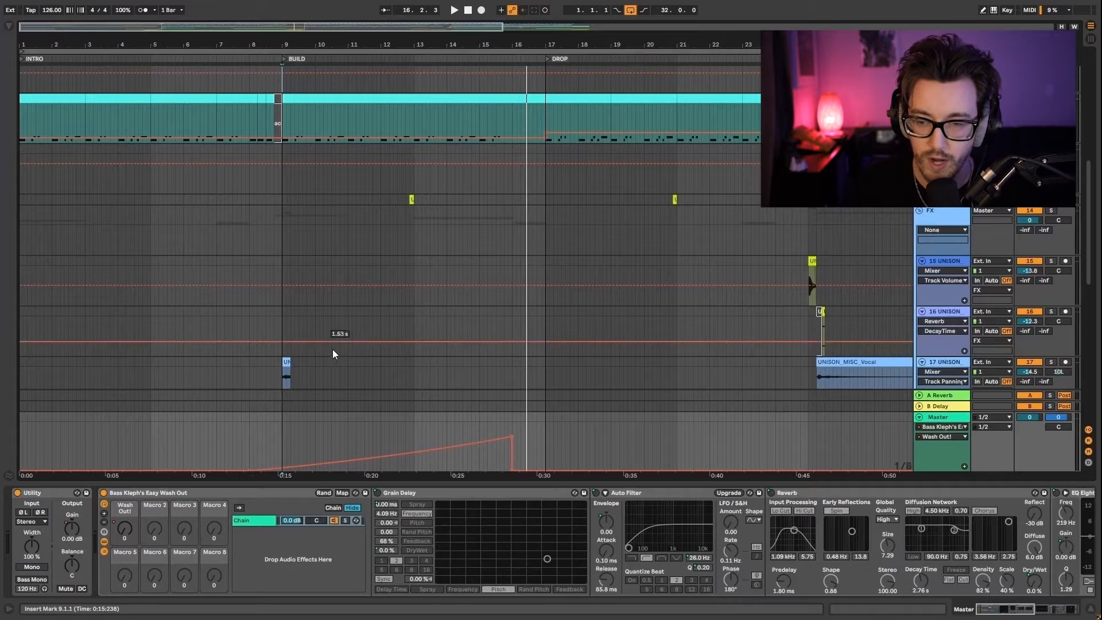
{"action": "scroll", "coordinate": [402, 327], "scroll_direction": "down", "scroll_amount": 5}
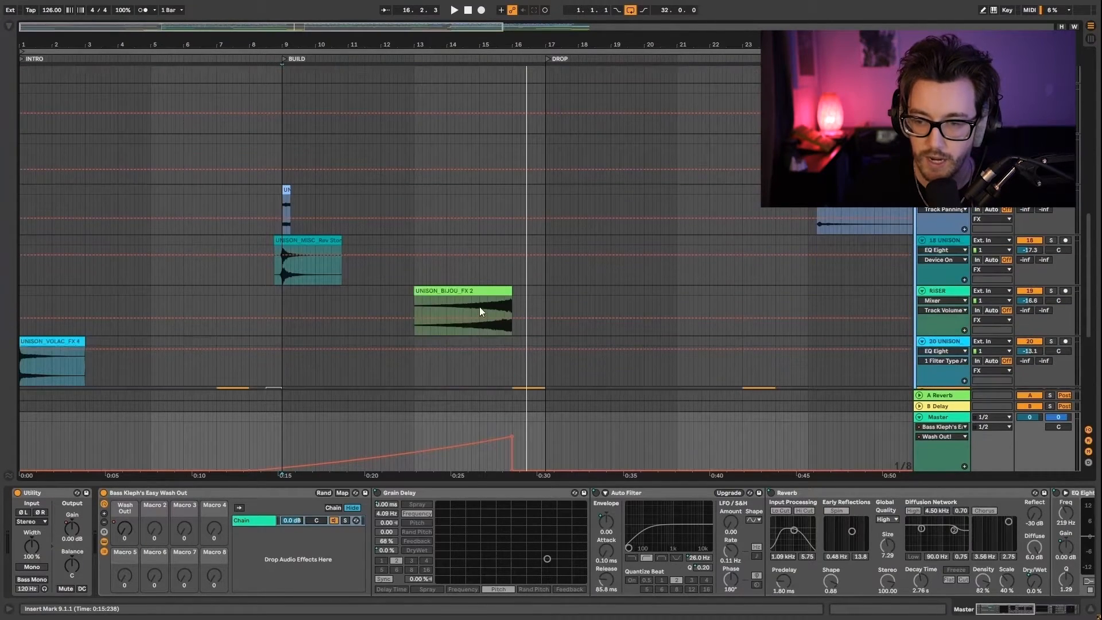
{"action": "left_click", "coordinate": [459, 290]}
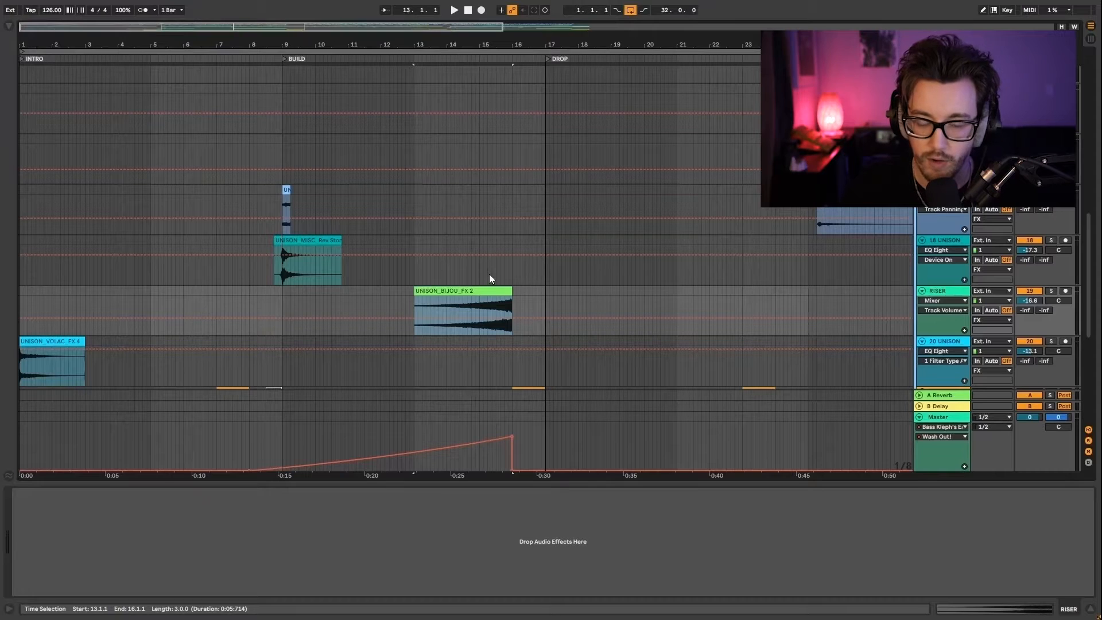
Step: Show the EQ Three on the MAIN SYNTH group and its low-gain automation over the build
{"action": "scroll", "coordinate": [501, 237], "scroll_direction": "up", "scroll_amount": 8}
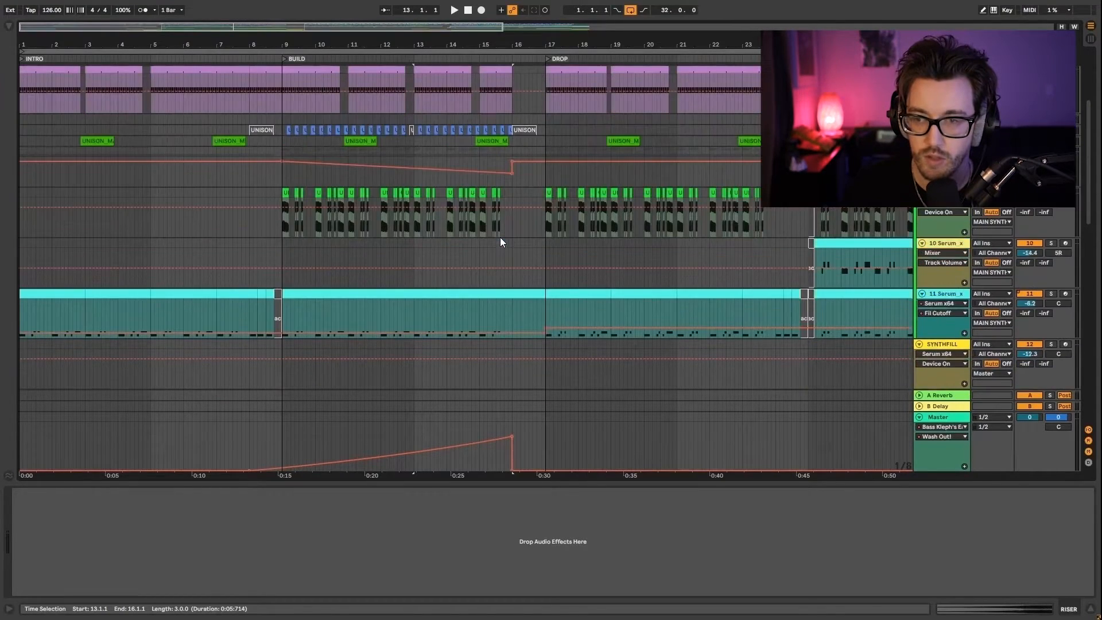
{"action": "scroll", "coordinate": [501, 236], "scroll_direction": "up", "scroll_amount": 2}
{"action": "left_click", "coordinate": [952, 213]}
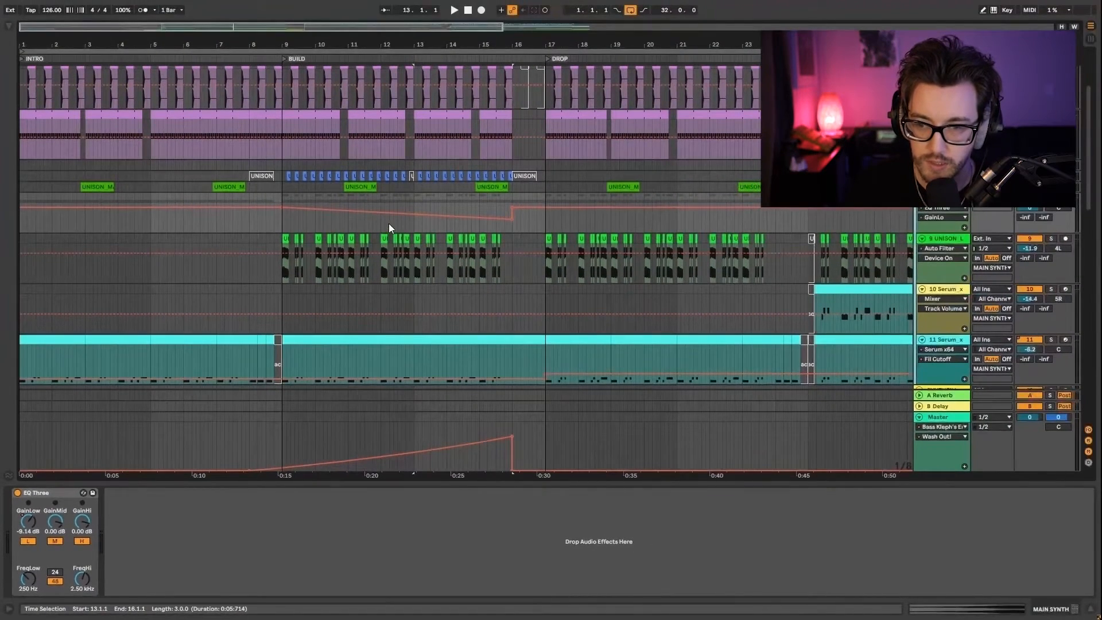
Step: Select 13.1.1 to 16.1.1 on the 11-Serum track and examine its device chain and Fil Cutoff automation leading into the drop
{"action": "scroll", "coordinate": [388, 223], "scroll_direction": "down", "scroll_amount": 2}
{"action": "left_click_drag", "start_coordinate": [415, 321], "coordinate": [525, 320]}
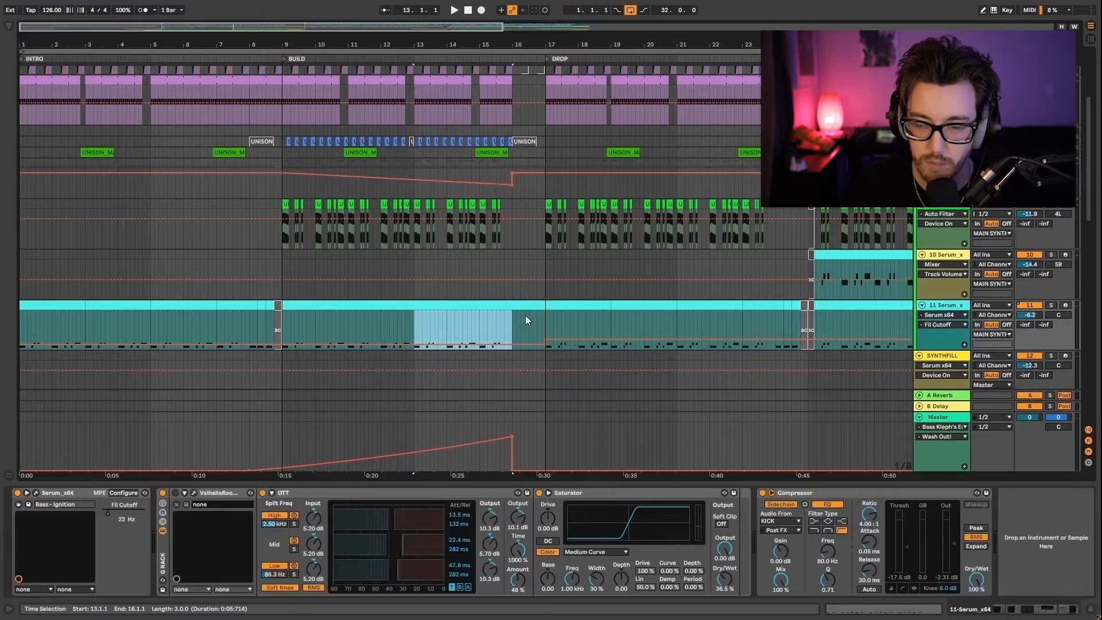
{"action": "left_click_drag", "start_coordinate": [544, 260], "coordinate": [780, 262]}
{"action": "left_click", "coordinate": [781, 261]}
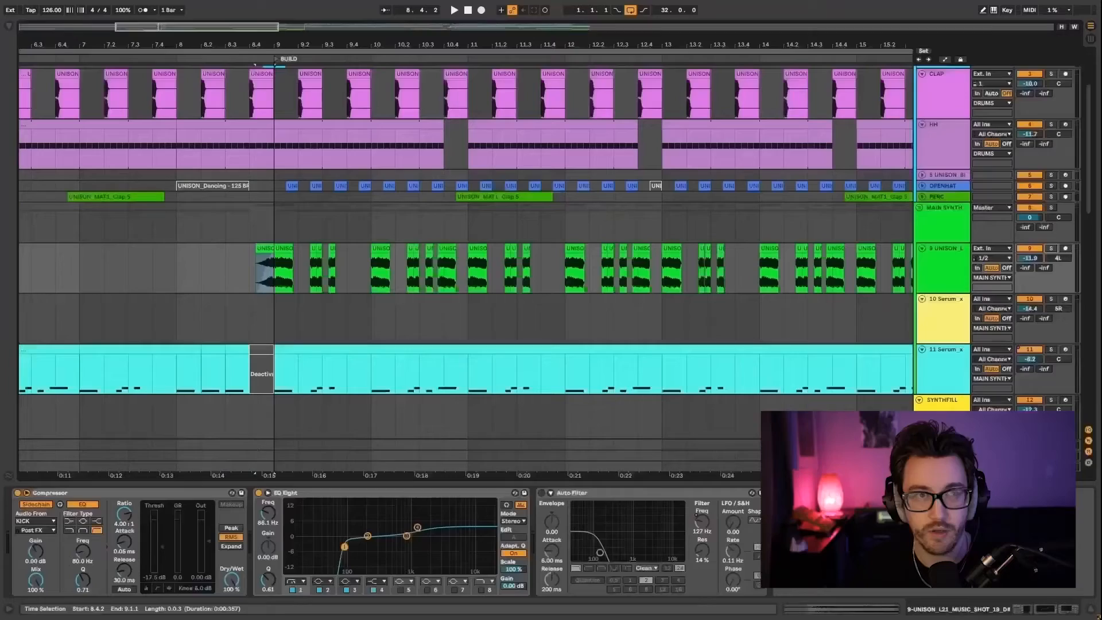
Step: Select 8.4.1 to 9.1.1 over the reversed music shot on track 9 and play the transition from bar 8
{"action": "left_click", "coordinate": [250, 271]}
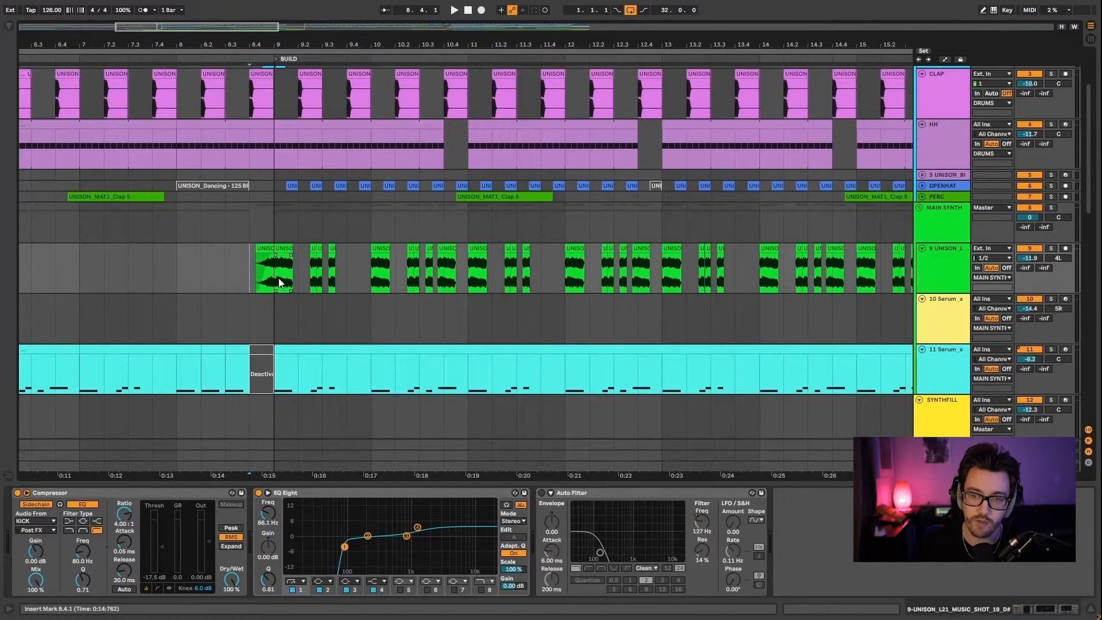
{"action": "left_click_drag", "start_coordinate": [250, 265], "coordinate": [273, 265]}
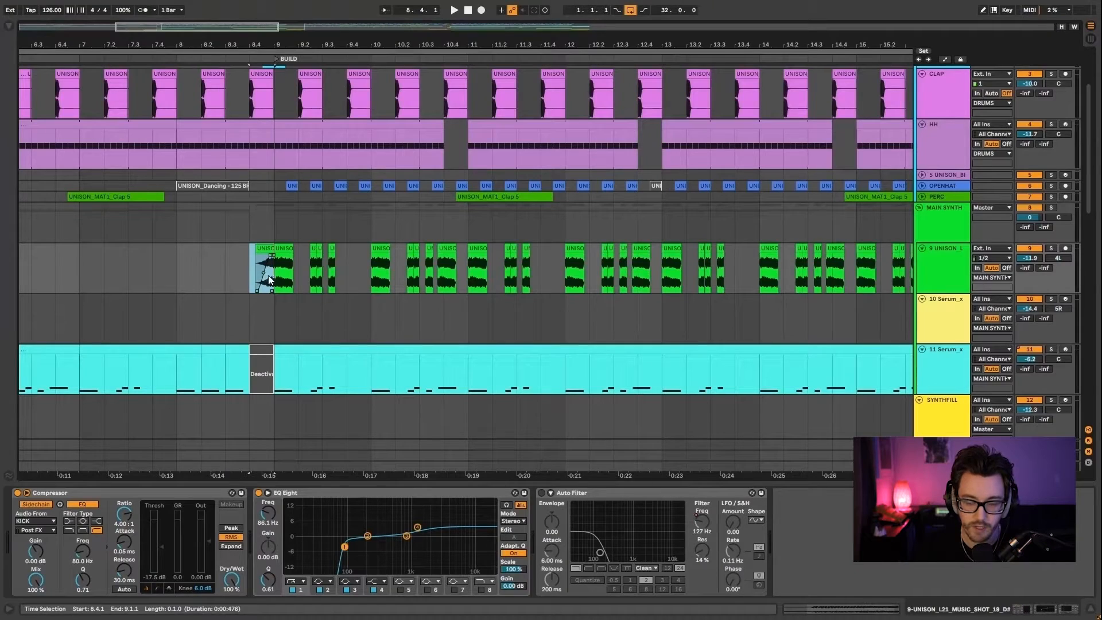
{"action": "left_click", "coordinate": [179, 276]}
{"action": "key", "text": "space"}
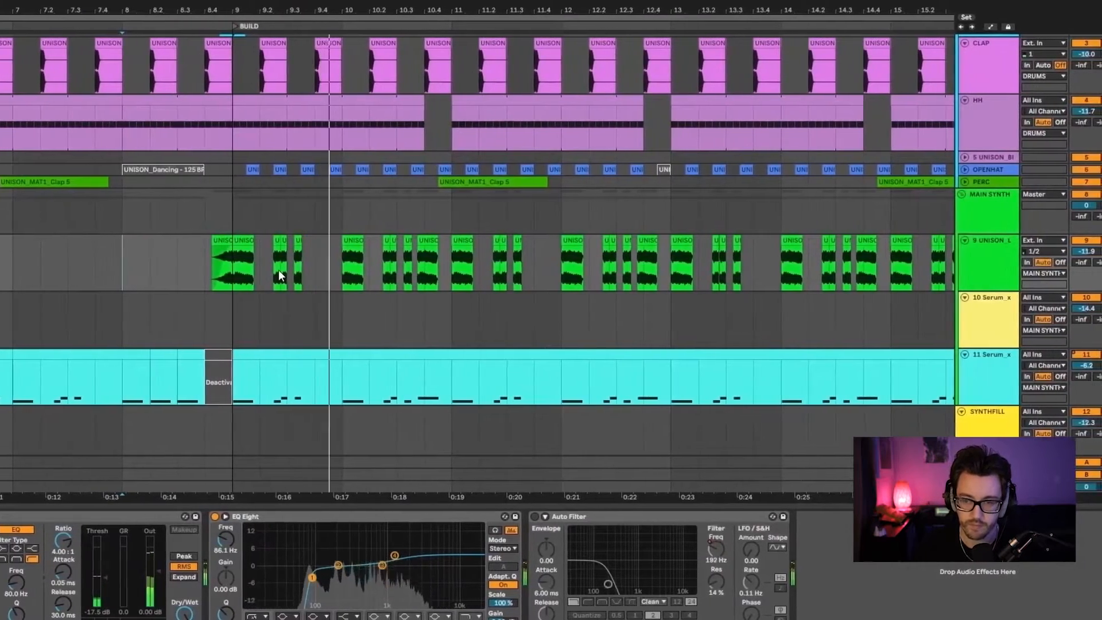
{"action": "key", "text": "space"}
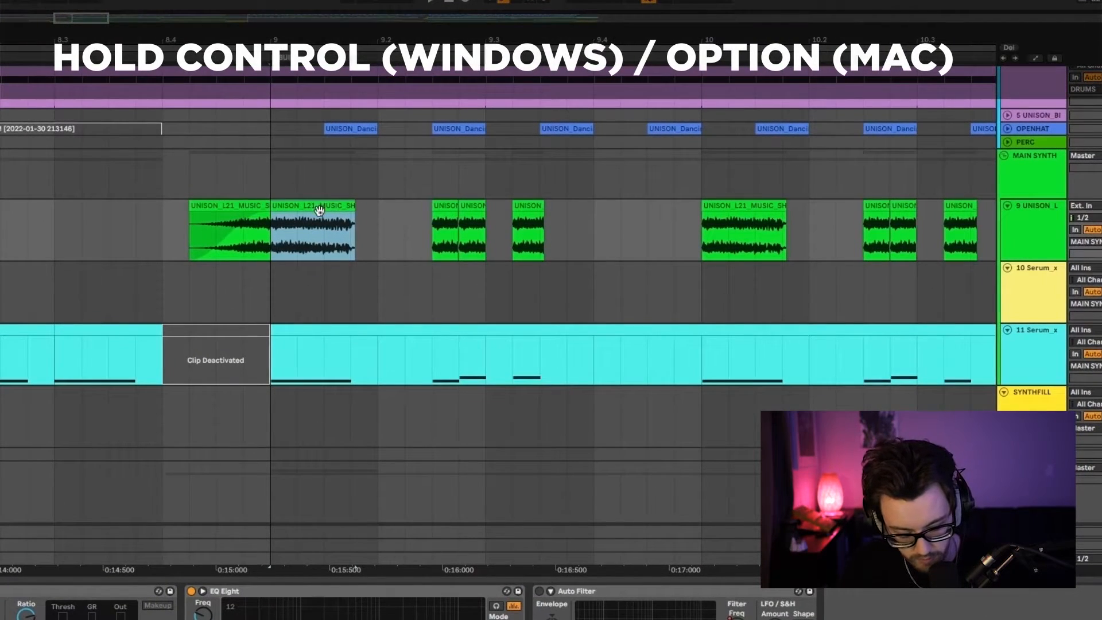
Step: Place a reversed copy of the bar 9 music shot directly before it on track 9, with a fade-in across its full length
{"action": "left_click_drag", "start_coordinate": [319, 211], "coordinate": [242, 225]}
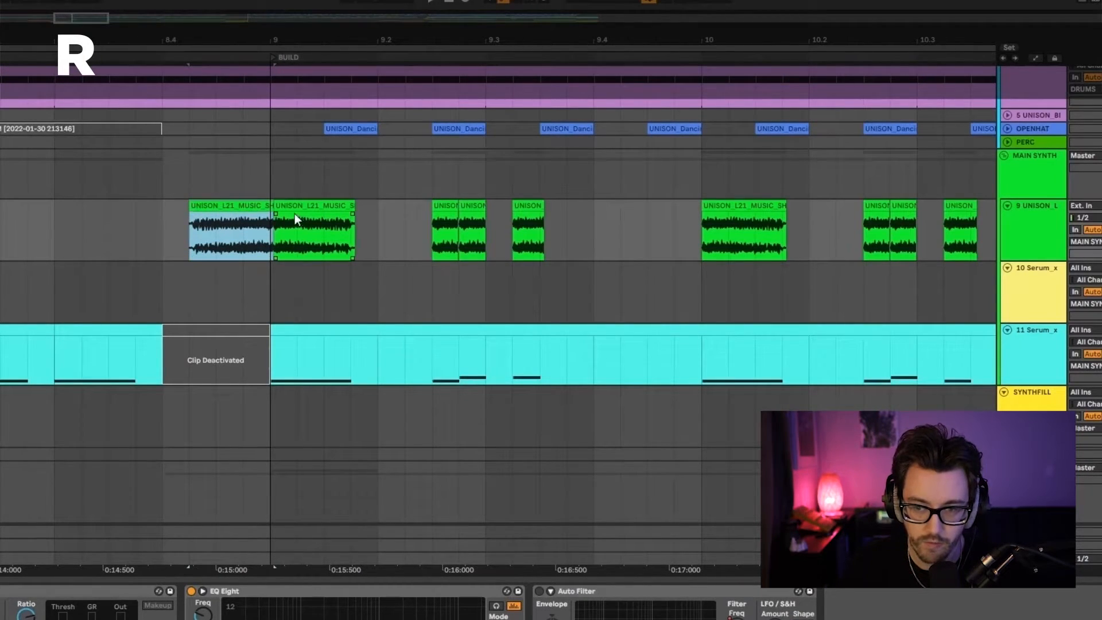
{"action": "left_click", "coordinate": [280, 205]}
{"action": "left_click_drag", "start_coordinate": [191, 212], "coordinate": [270, 215]}
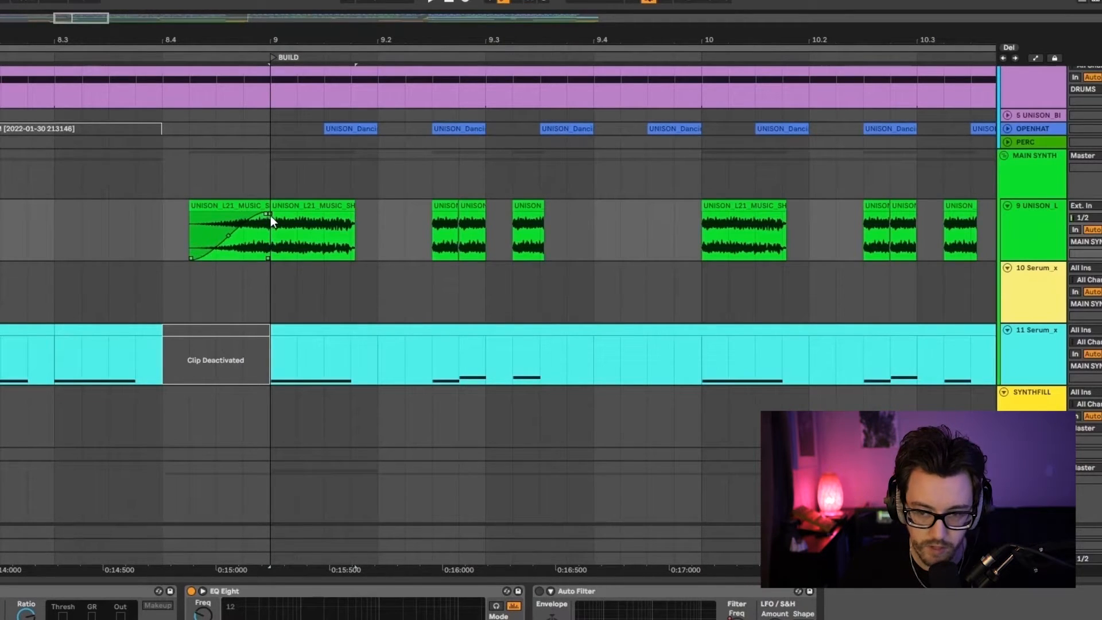
{"action": "left_click_drag", "start_coordinate": [164, 221], "coordinate": [271, 225]}
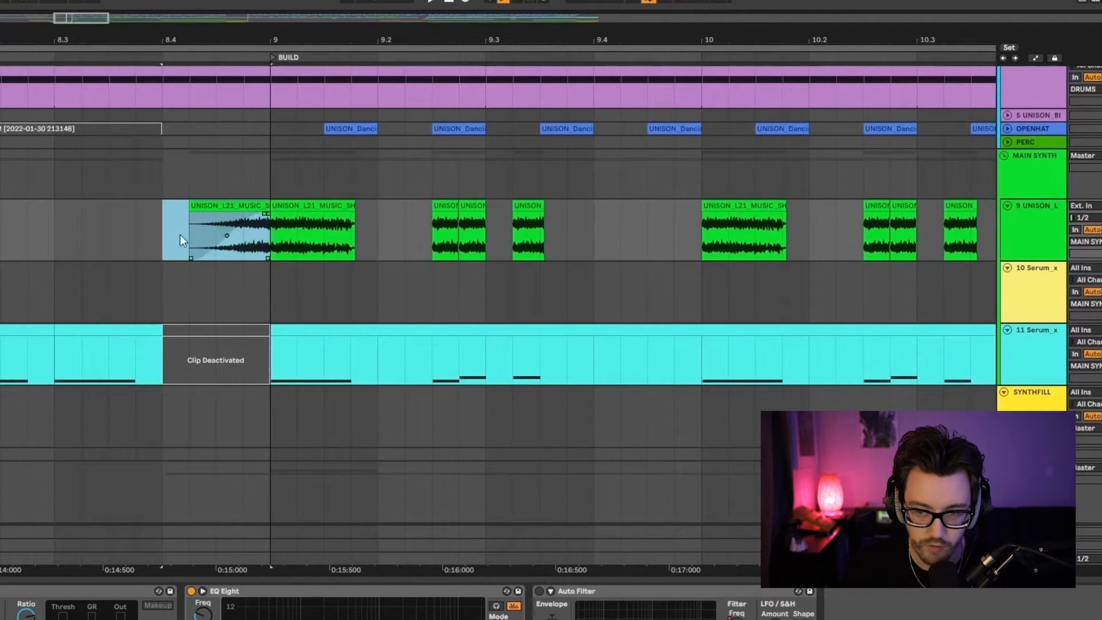
{"action": "left_click", "coordinate": [253, 233]}
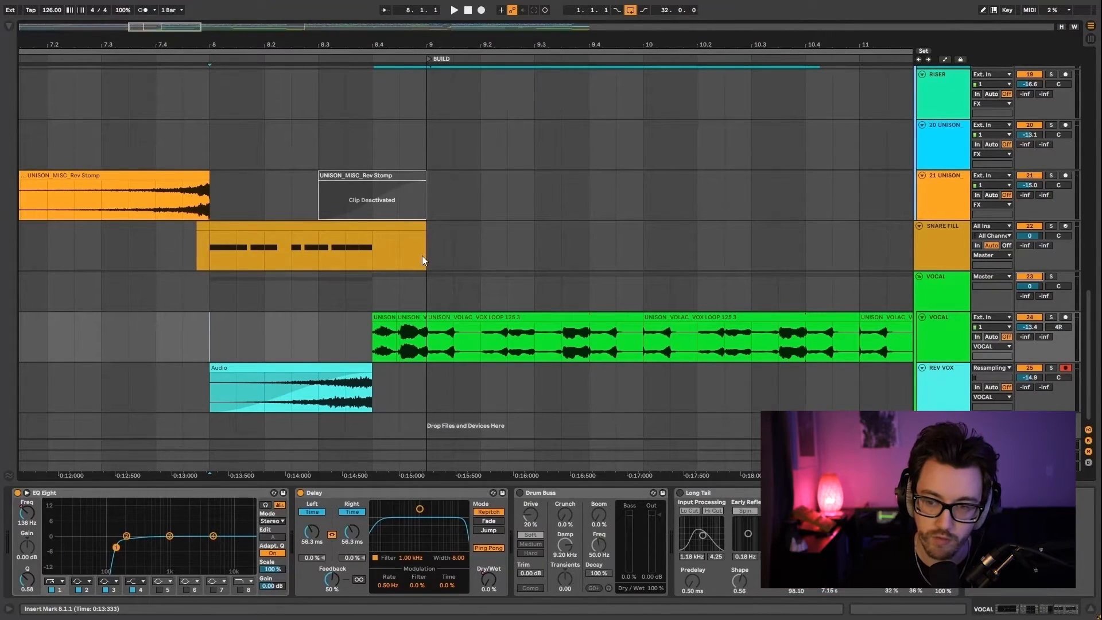
Step: Play the vocal transition from bar 8 and deactivate the vocal clips between 8.4.2 and 10.1.1
{"action": "key", "text": "space"}
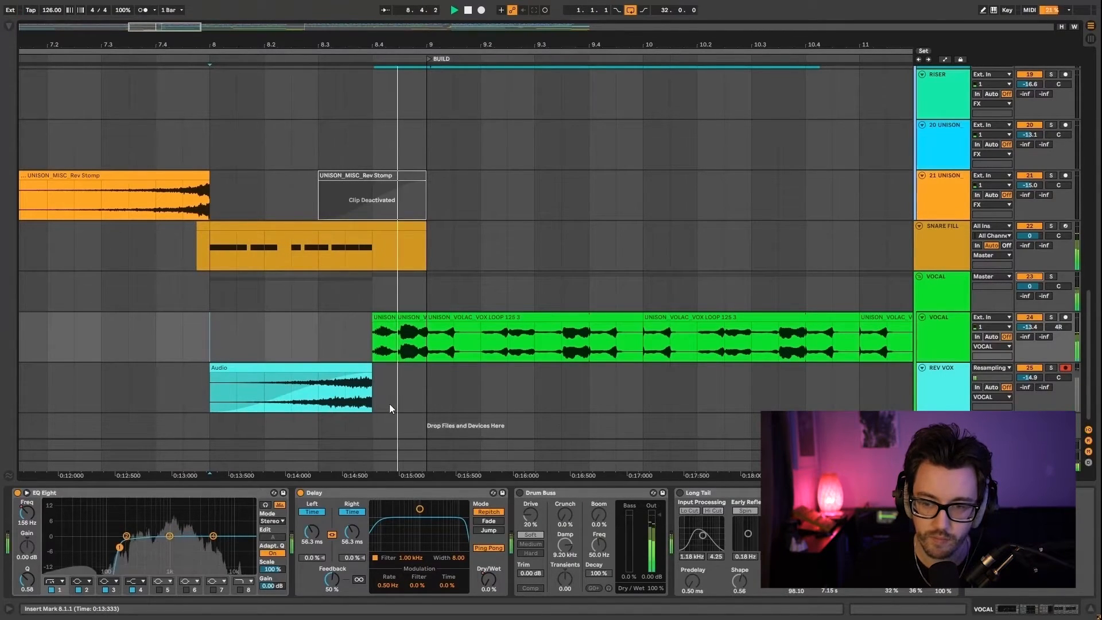
{"action": "key", "text": "space"}
{"action": "left_click_drag", "start_coordinate": [373, 332], "coordinate": [398, 332]}
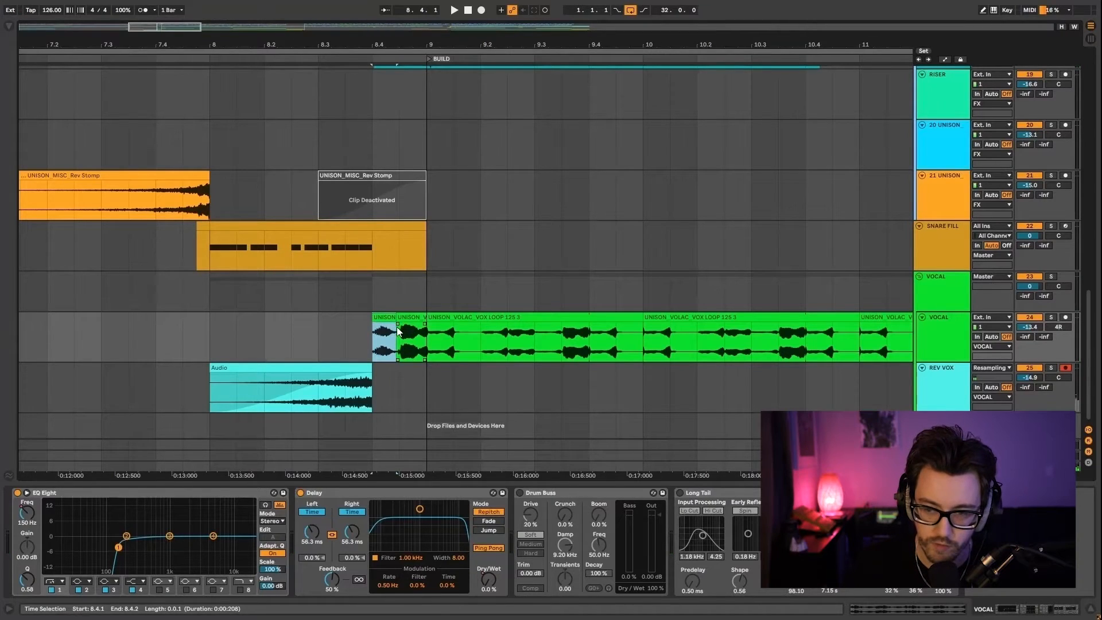
{"action": "left_click", "coordinate": [622, 317]}
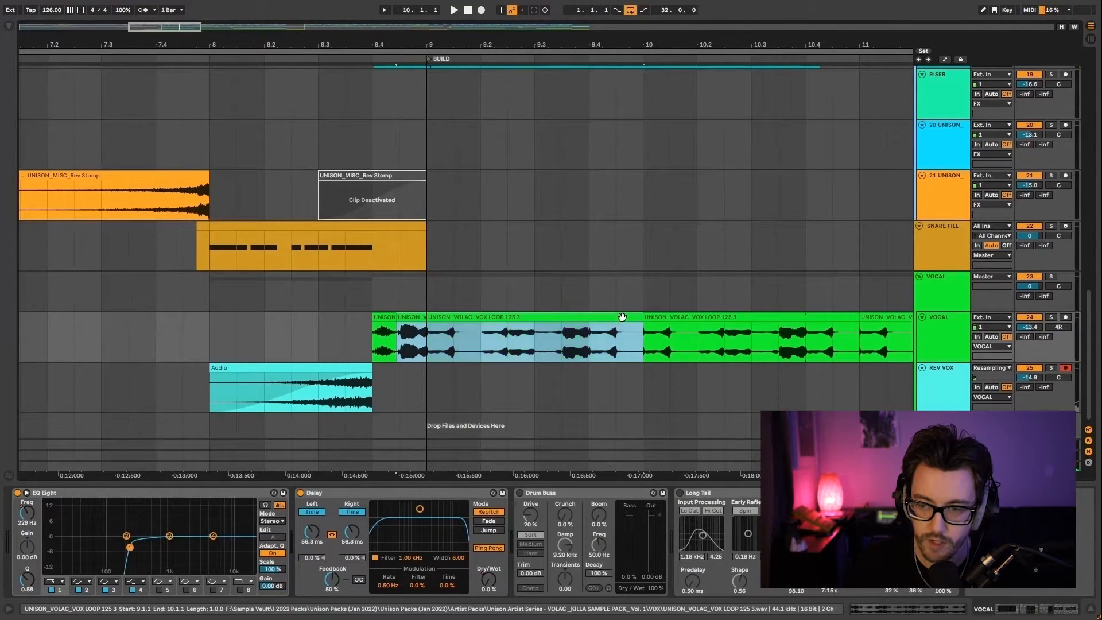
{"action": "key", "text": "0"}
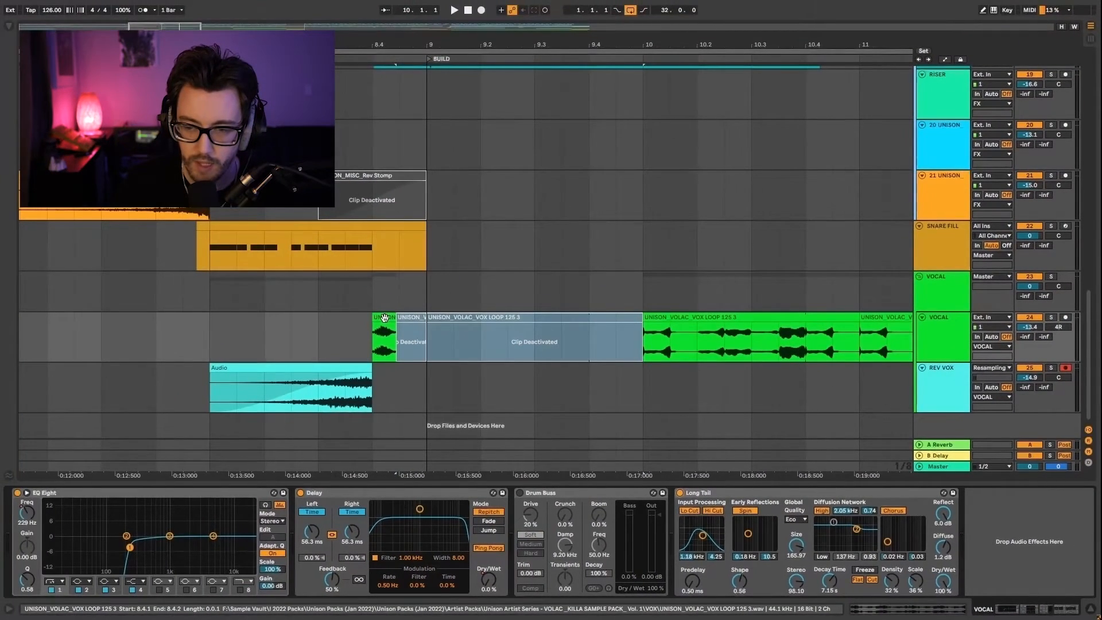
Step: Solo the VOCAL and REV VOX tracks, with REV VOX's input set to Resampling and the insert marker at 8.4.1
{"action": "left_click", "coordinate": [384, 318]}
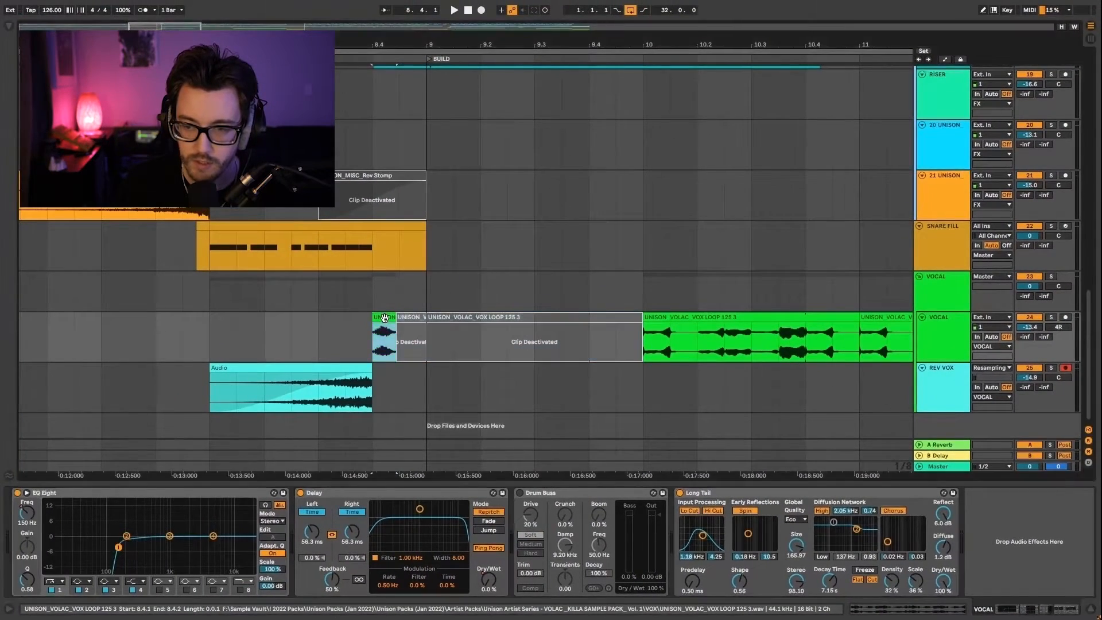
{"action": "left_click", "coordinate": [1051, 318]}
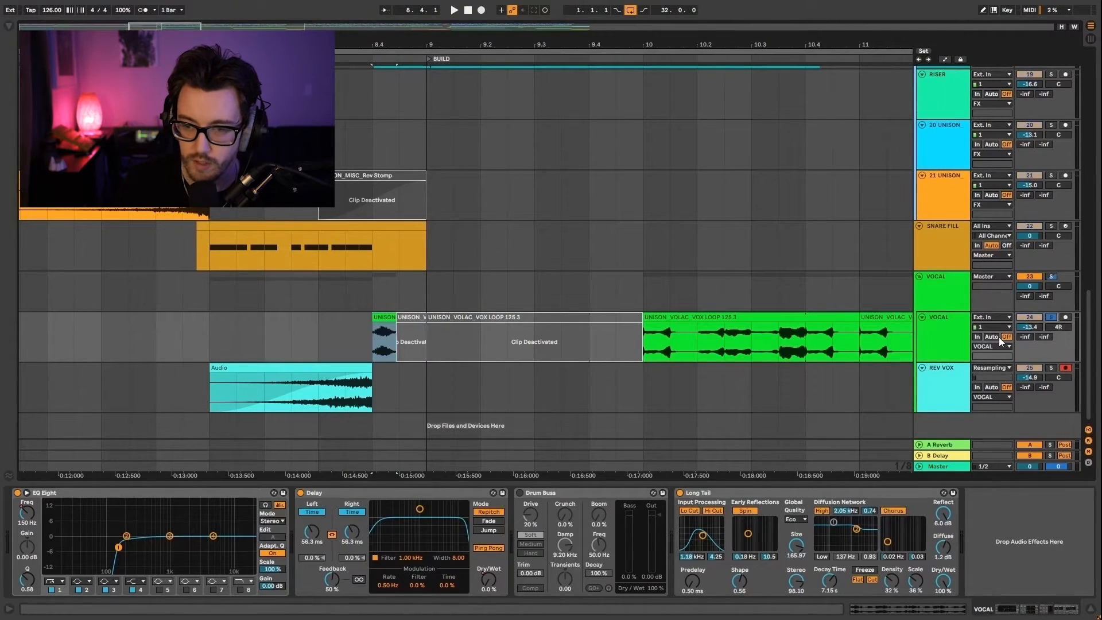
{"action": "left_click", "coordinate": [1051, 367]}
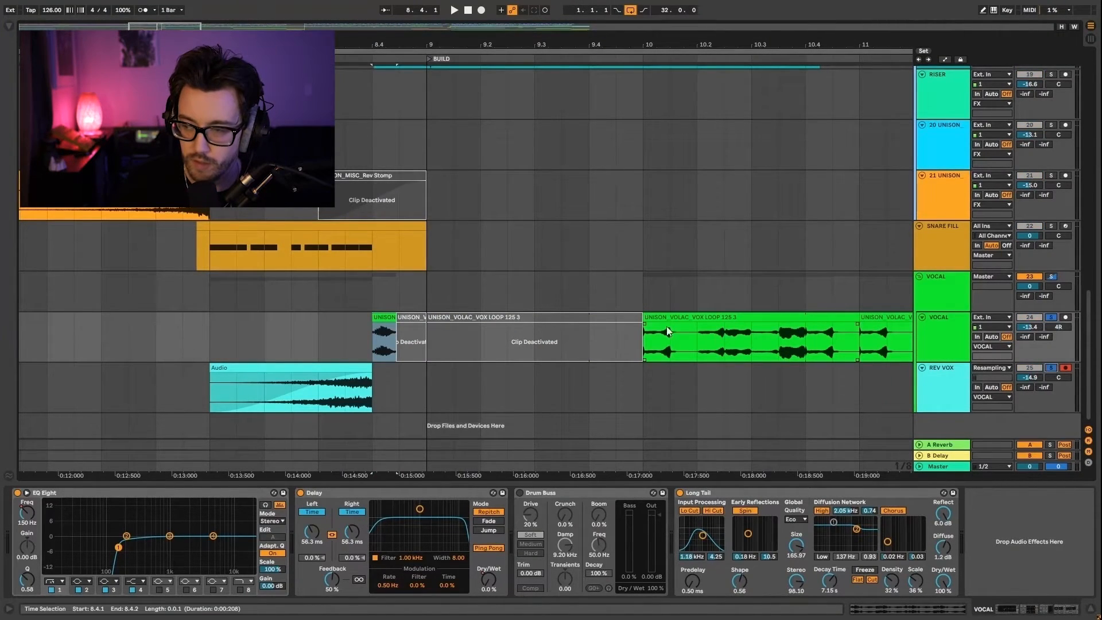
{"action": "left_click", "coordinate": [376, 377]}
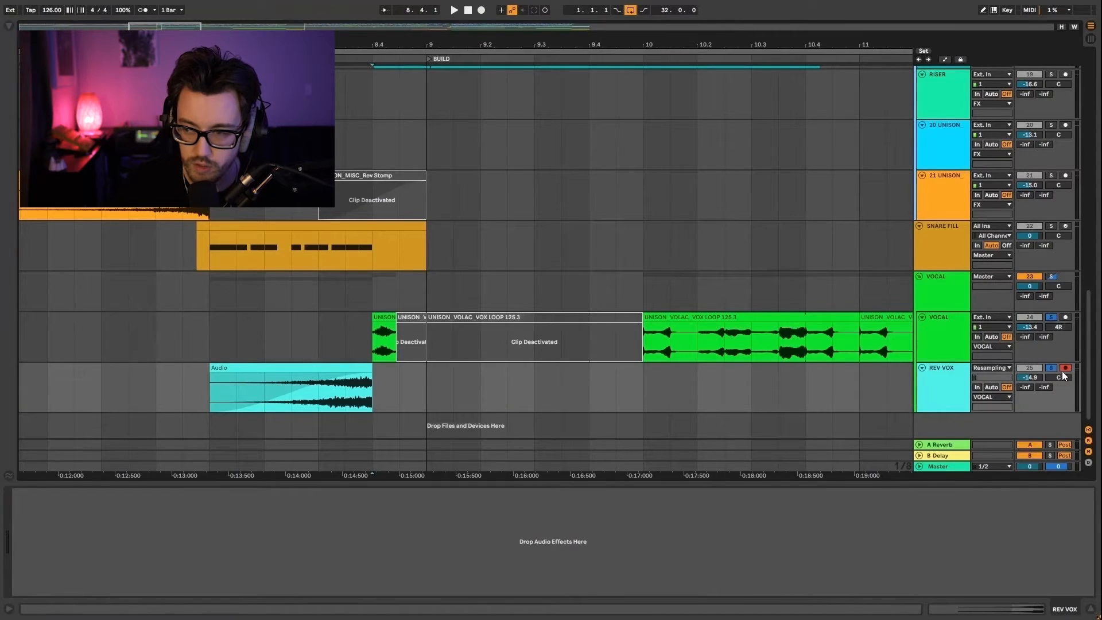
{"action": "left_click", "coordinate": [993, 367]}
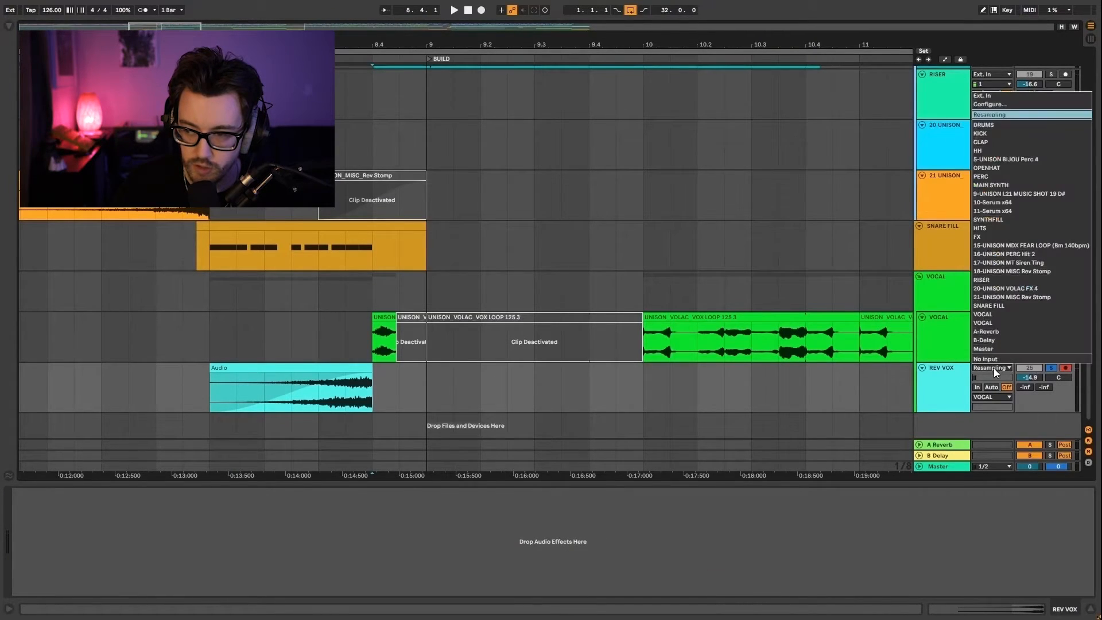
{"action": "left_click", "coordinate": [988, 118]}
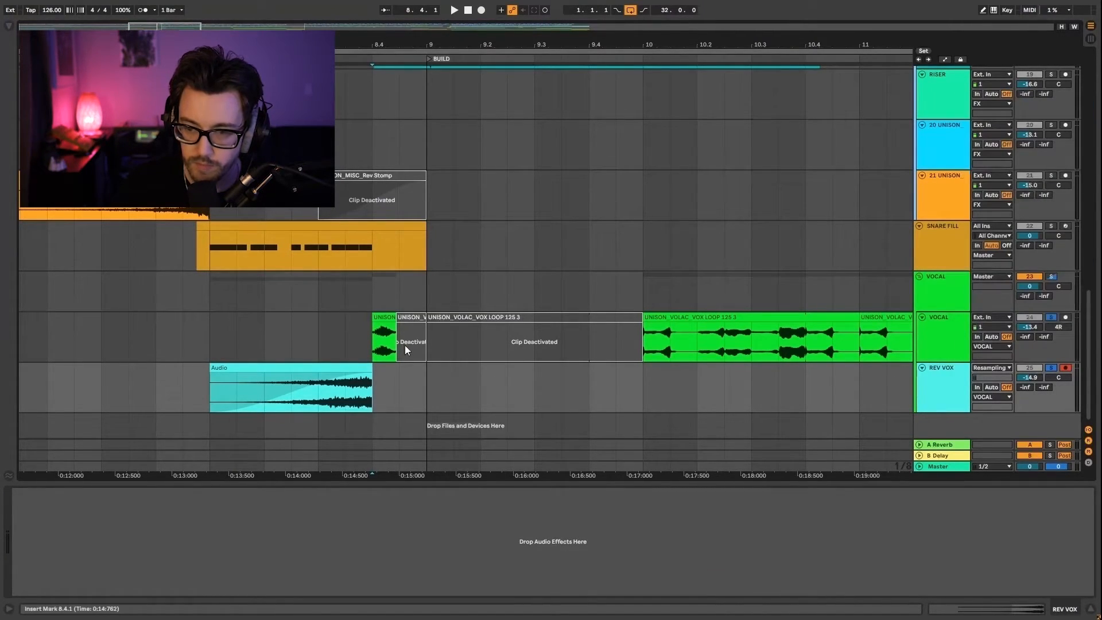
Step: Record the vocal's reverb tail onto REV VOX from 8.4.1 to about bar 10 and reverse the recorded clip
{"action": "left_click", "coordinate": [481, 11]}
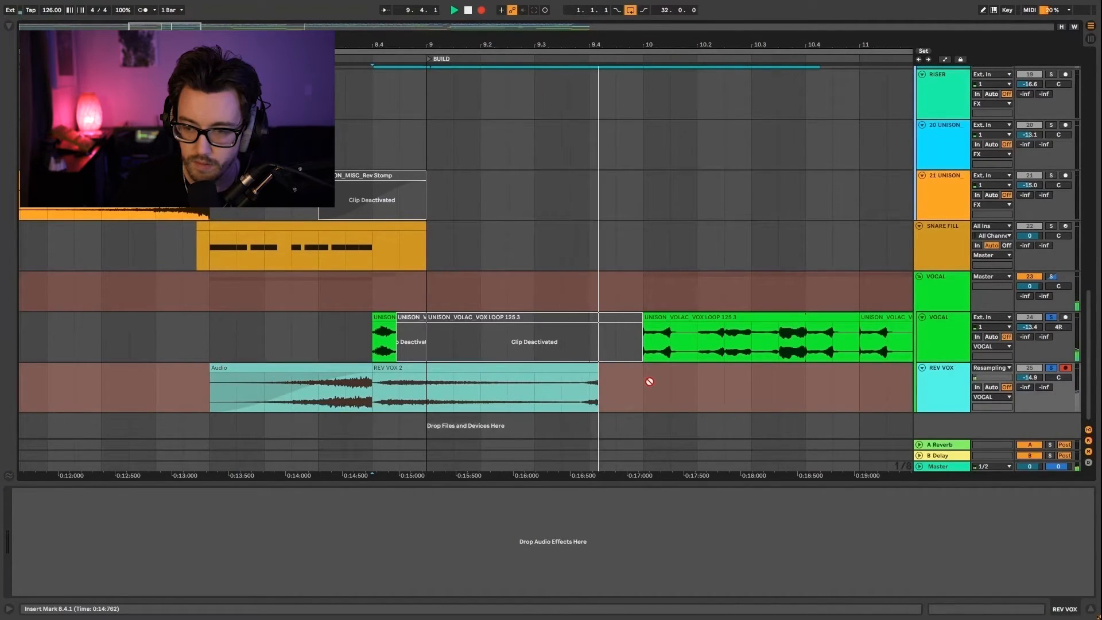
{"action": "key", "text": "space"}
{"action": "double_click", "coordinate": [419, 393]}
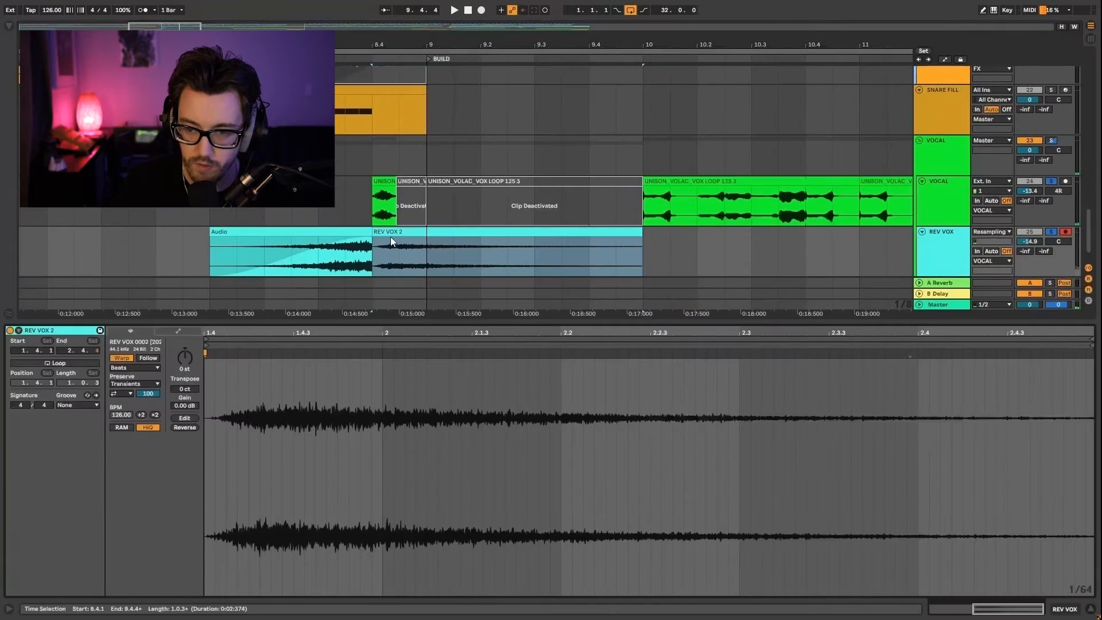
{"action": "left_click", "coordinate": [391, 231]}
{"action": "key", "text": "r"}
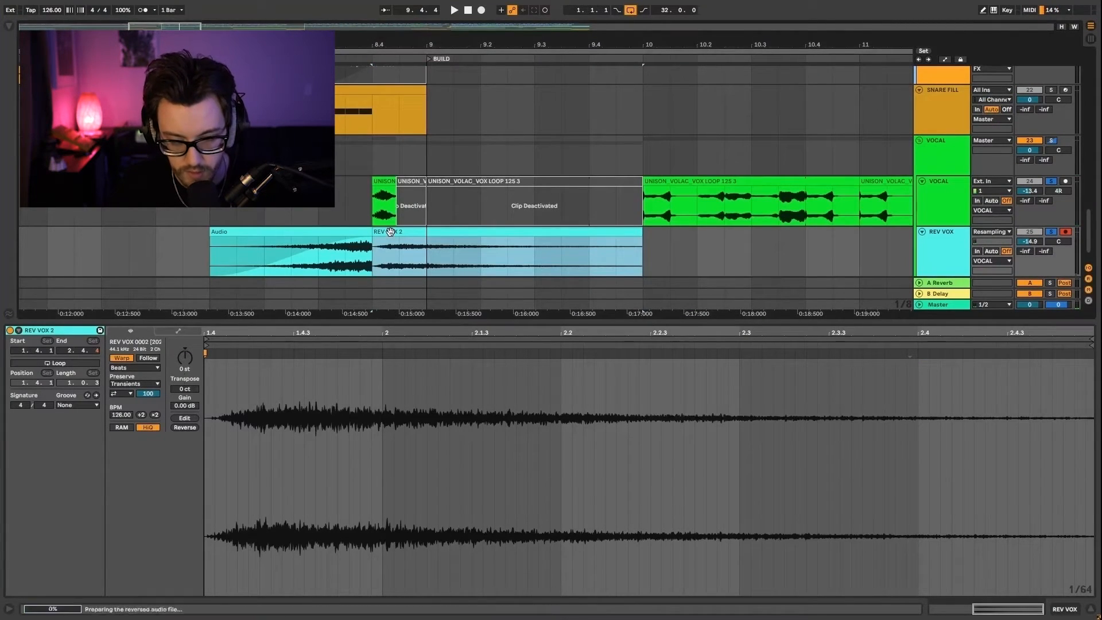
{"action": "double_click", "coordinate": [508, 232]}
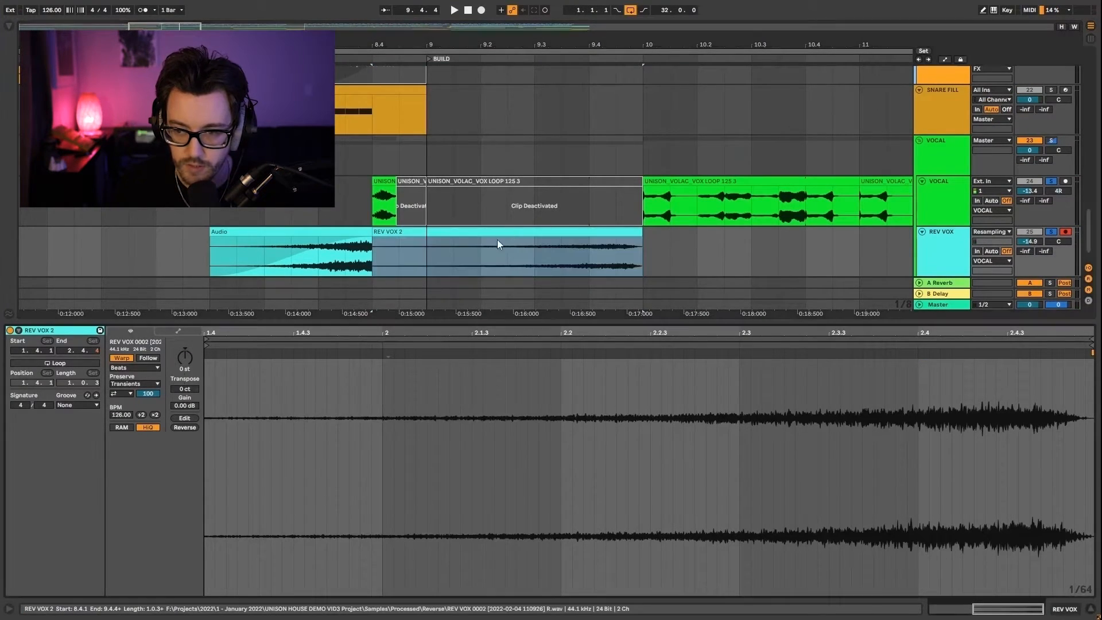
Step: Set the reversed vocal clip's gain to 8.75 dB, and trim and move it to span 8.1.1 to 8.4.1
{"action": "left_click_drag", "start_coordinate": [182, 409], "coordinate": [181, 374]}
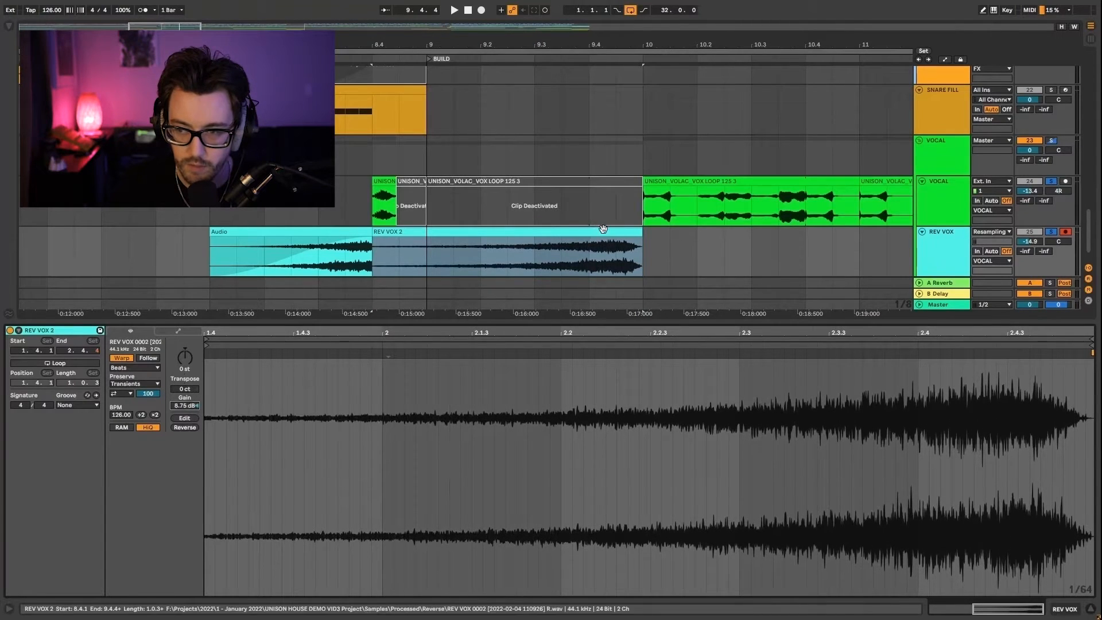
{"action": "left_click_drag", "start_coordinate": [643, 235], "coordinate": [619, 235]}
{"action": "left_click_drag", "start_coordinate": [471, 256], "coordinate": [227, 256]}
{"action": "left_click_drag", "start_coordinate": [130, 252], "coordinate": [210, 253]}
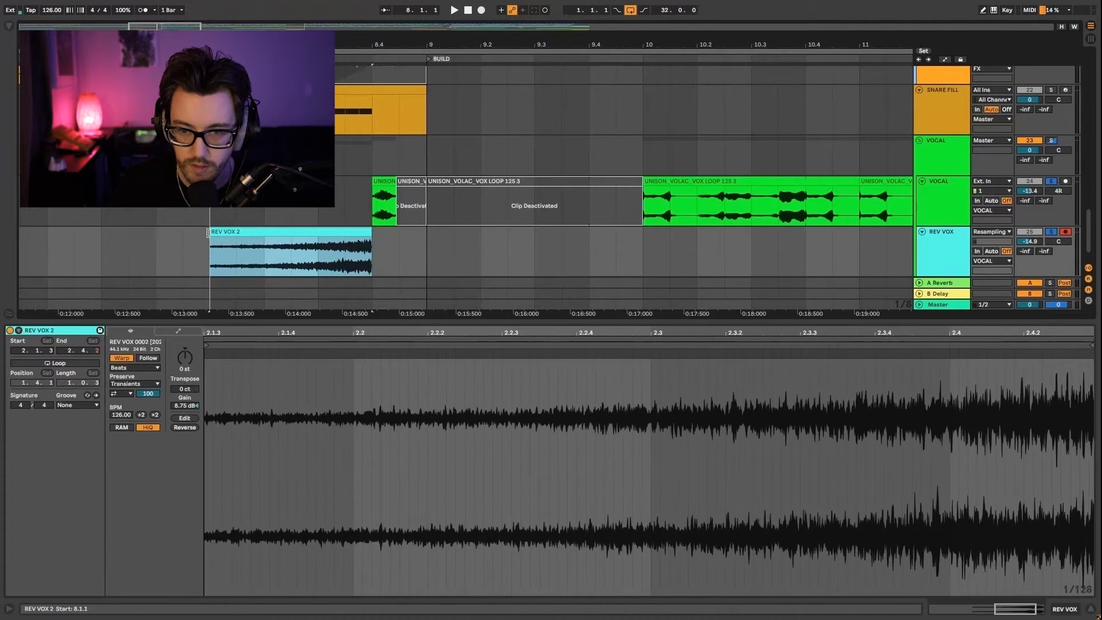
Step: Reactivate the vocal clips between 8.4.2 and 10.1.1 and display the VOCAL track's device chain
{"action": "left_click", "coordinate": [417, 182]}
{"action": "left_click", "coordinate": [448, 183], "text": "shift"}
{"action": "key", "text": "0"}
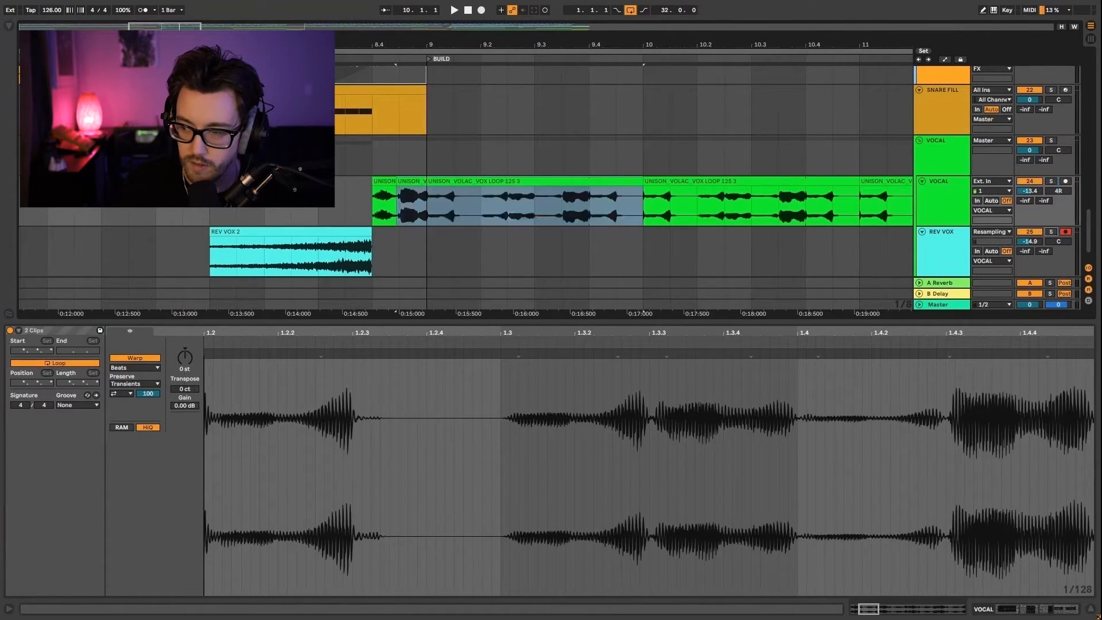
{"action": "left_click", "coordinate": [1040, 612]}
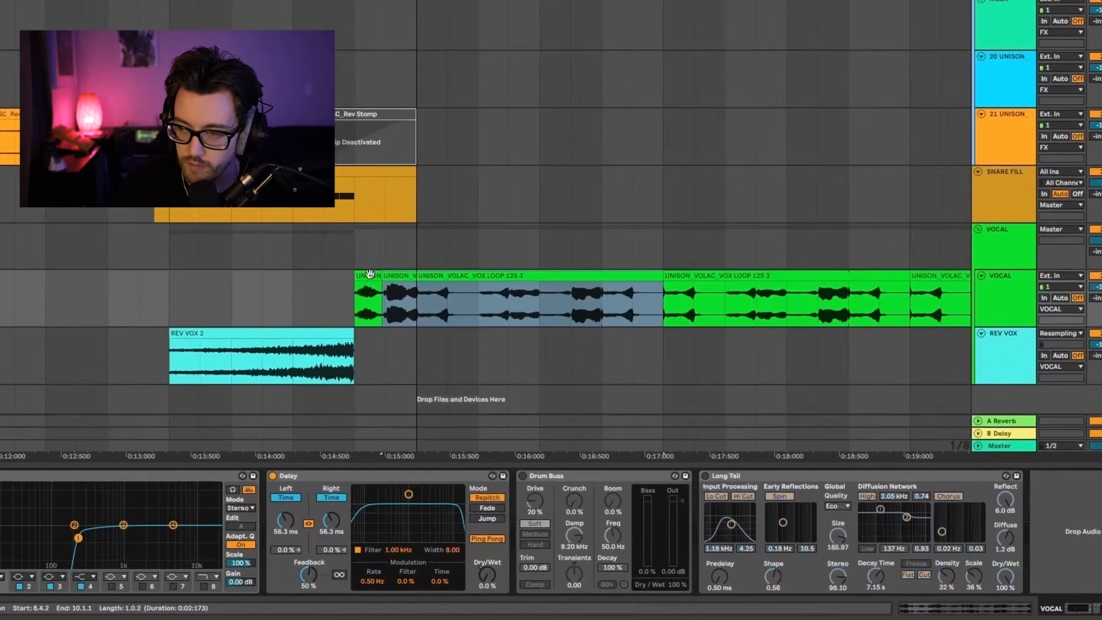
Step: Add a long fade-in to the REV VOX 2 clip and play the vocal transition from bar 8
{"action": "left_click", "coordinate": [195, 302]}
{"action": "left_click_drag", "start_coordinate": [171, 340], "coordinate": [329, 339]}
{"action": "key", "text": "space"}
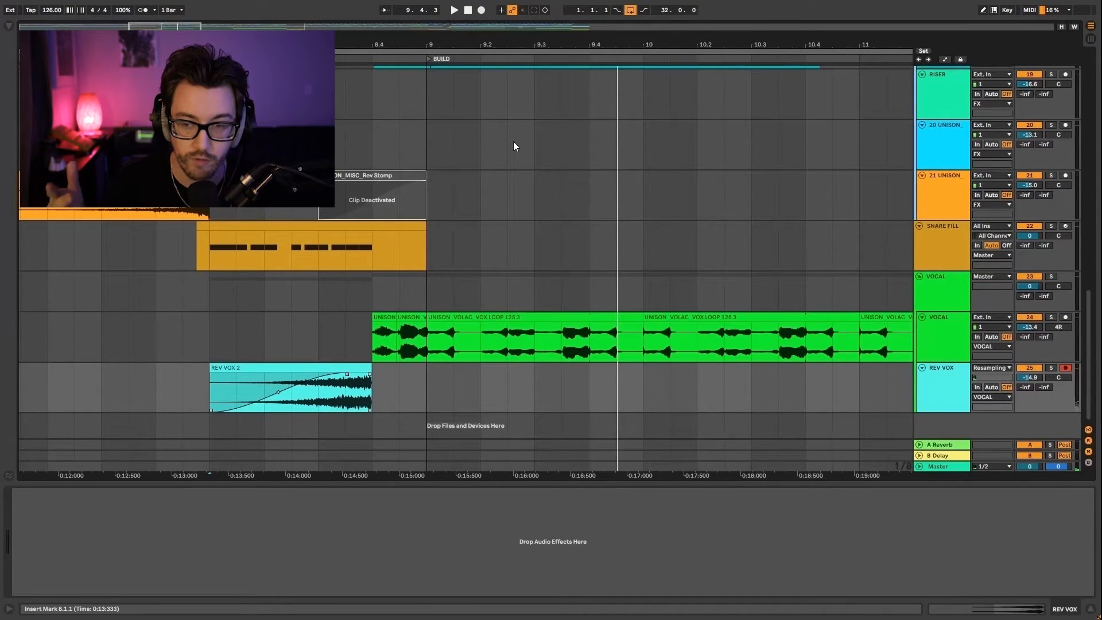
Step: Deactivate the vocal clips from 8.4.1 to 10.1.1 and move the REV VOX 2 clip to start at 8.2.1
{"action": "left_click", "coordinate": [387, 331]}
{"action": "left_click", "coordinate": [574, 336], "text": "shift"}
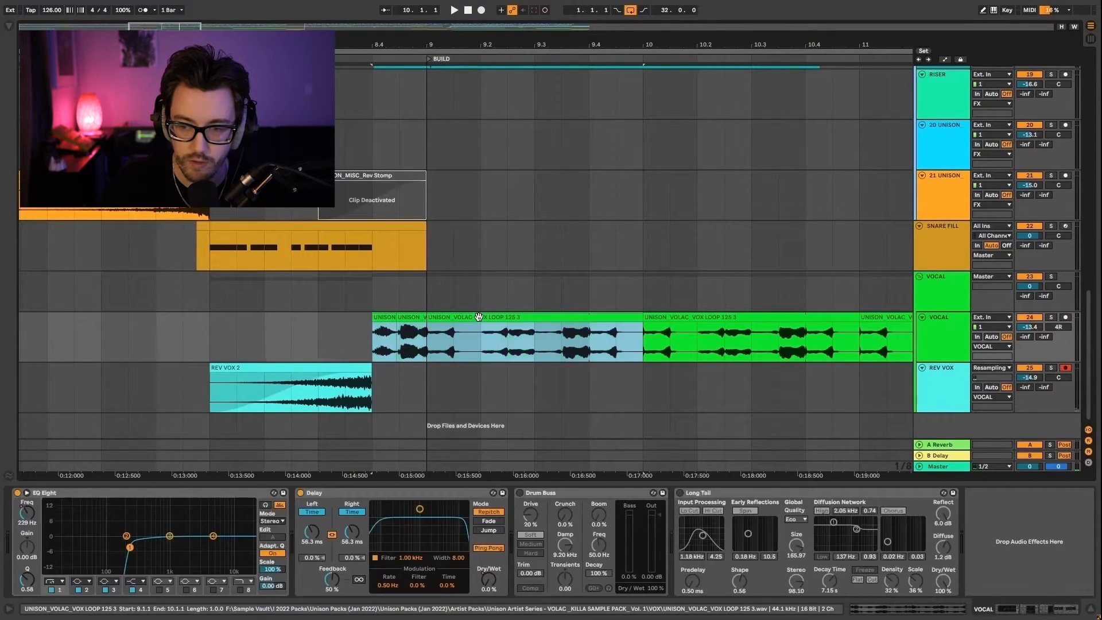
{"action": "key", "text": "0"}
{"action": "left_click_drag", "start_coordinate": [289, 382], "coordinate": [347, 376]}
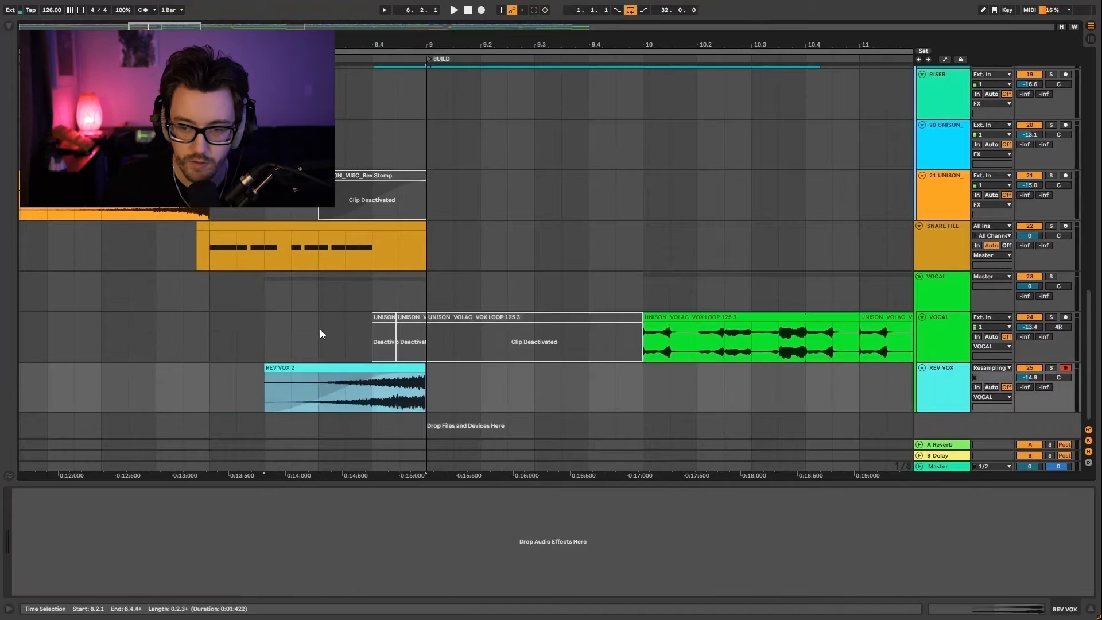
Step: Play from bar 8 to hear the moved reverse vocal lead into the build
{"action": "left_click", "coordinate": [204, 323]}
{"action": "key", "text": "space"}
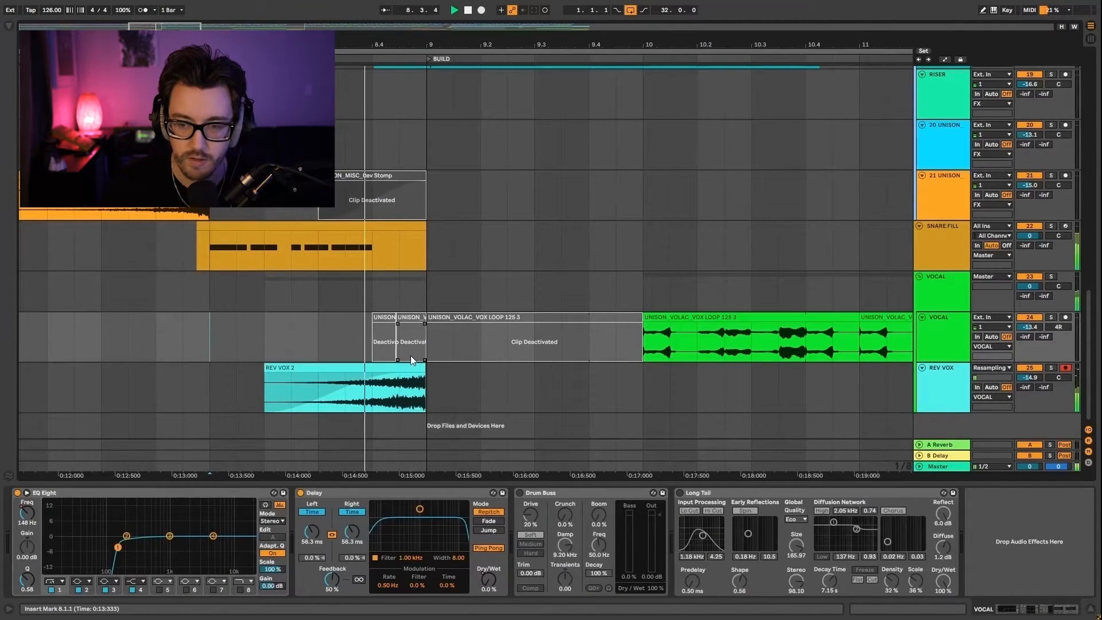
{"action": "left_click", "coordinate": [460, 322]}
{"action": "key", "text": "space"}
Step: Reactivate the vocal clips from 8.4.1 to 10.1.1 on the VOCAL track
{"action": "left_click", "coordinate": [453, 318]}
{"action": "left_click", "coordinate": [386, 318], "text": "shift"}
{"action": "key", "text": "0"}
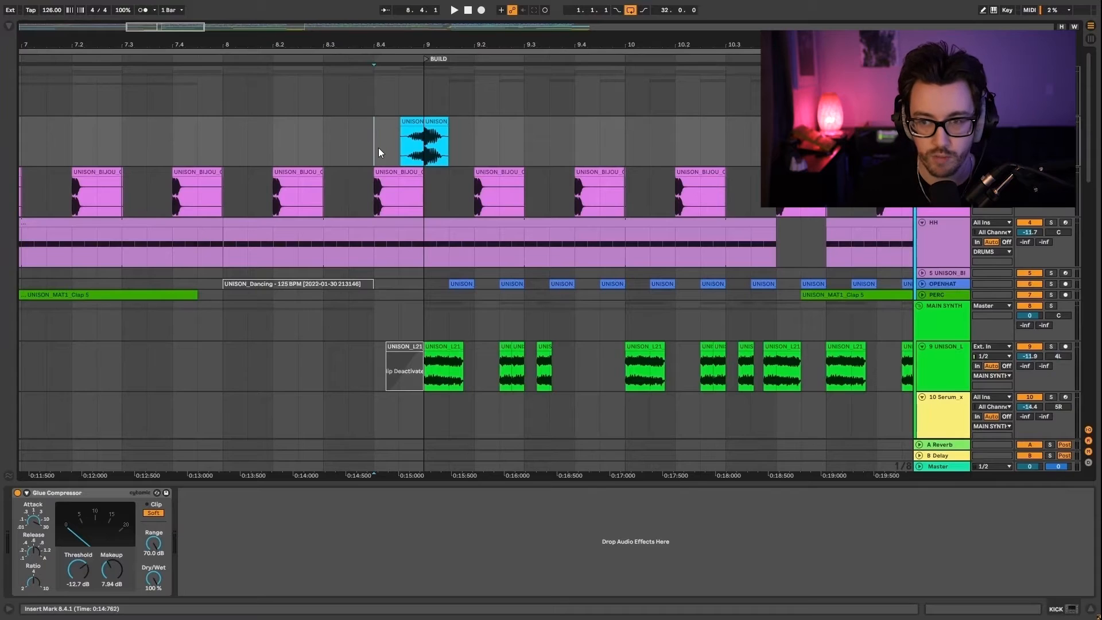
Step: Examine the reversed UNISON_MT_Kick 8 clip just before bar 9 on the KICK track and the original kick clip beside it
{"action": "left_click", "coordinate": [412, 121]}
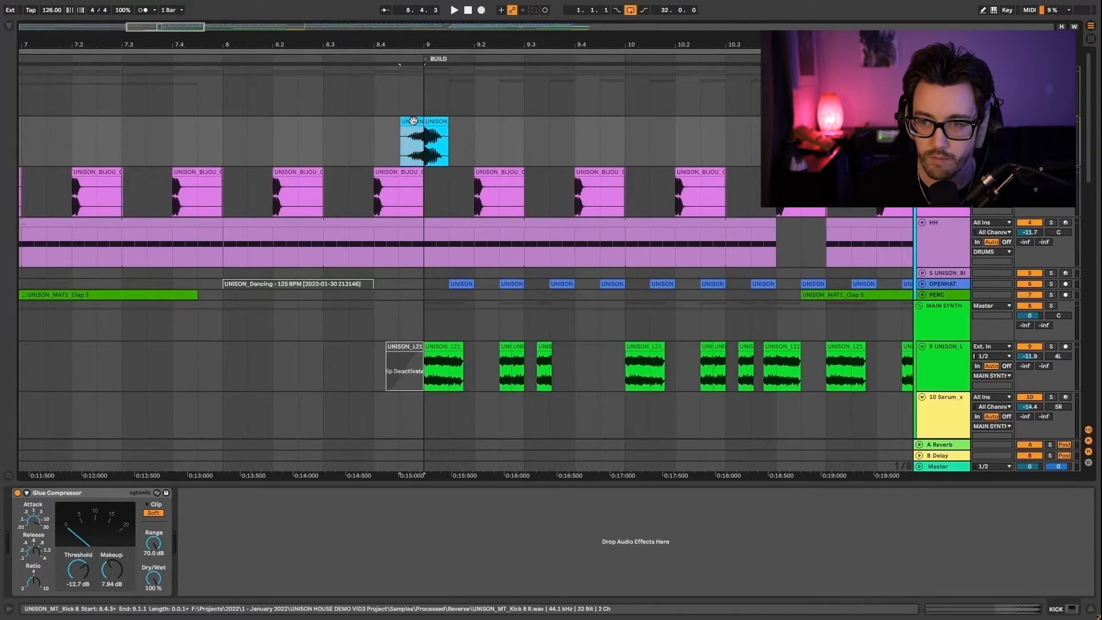
{"action": "left_click_drag", "start_coordinate": [410, 45], "coordinate": [410, 92]}
{"action": "left_click", "coordinate": [466, 118]}
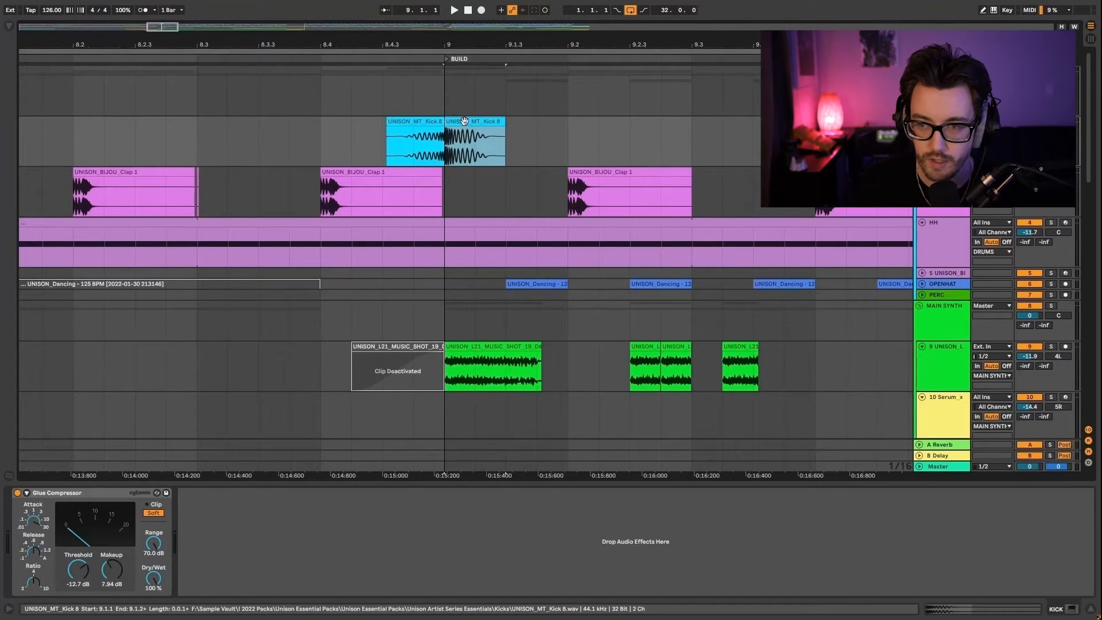
Step: Place a copy of the bar 9 kick directly before it at 8.4.3 on the KICK track and reverse the copy
{"action": "left_click_drag", "start_coordinate": [384, 136], "coordinate": [425, 139]}
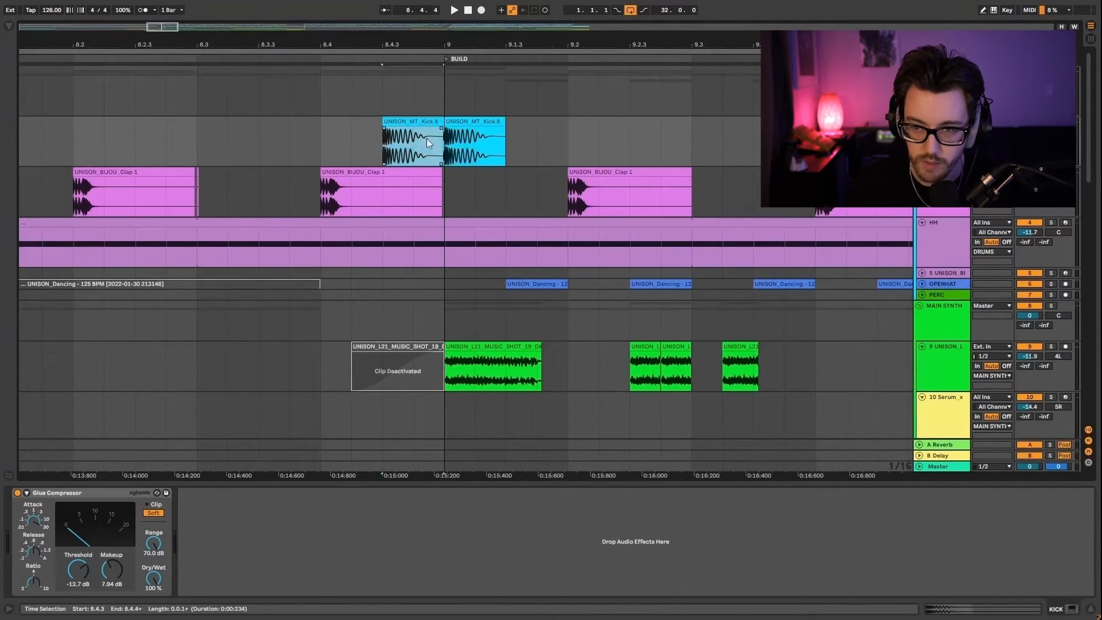
{"action": "double_click", "coordinate": [407, 121]}
{"action": "key", "text": "r"}
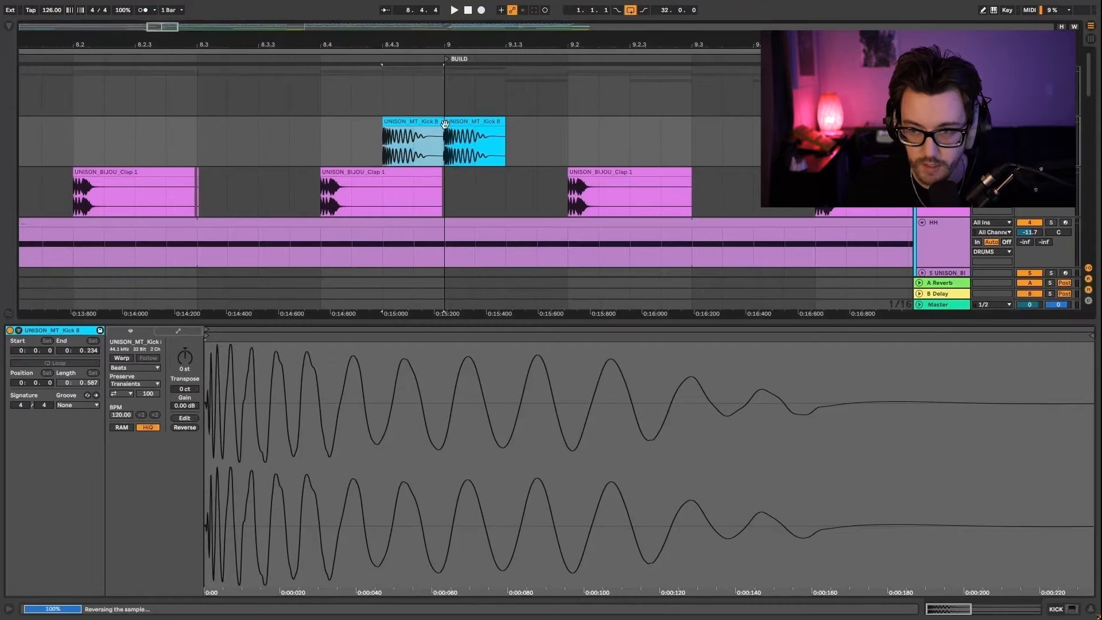
{"action": "key", "text": "r"}
{"action": "key", "text": "r"}
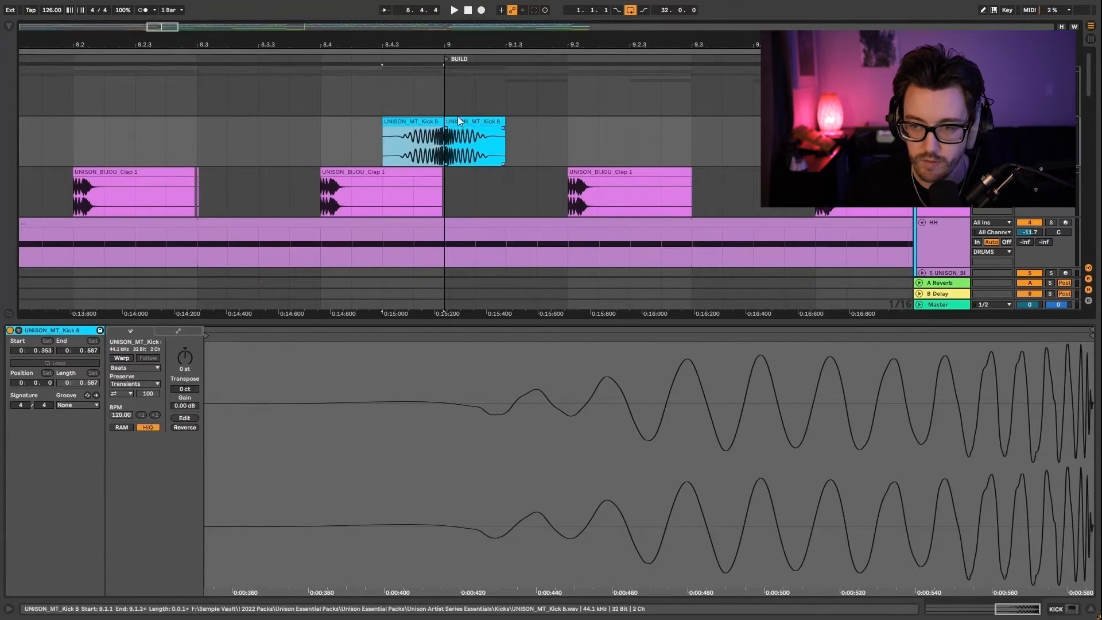
Step: Trim the reversed kick so its peak meets the kick at bar 9, and set its gain to -9.10 dB
{"action": "scroll", "coordinate": [462, 124], "scroll_direction": "up", "scroll_amount": 3}
{"action": "mouse_move", "coordinate": [467, 121]}
{"action": "left_mouse_down"}
{"action": "mouse_move", "coordinate": [447, 121]}
{"action": "mouse_move", "coordinate": [463, 122]}
{"action": "left_mouse_up"}
{"action": "scroll", "coordinate": [455, 68], "scroll_direction": "up", "scroll_amount": 3}
{"action": "left_click", "coordinate": [450, 128]}
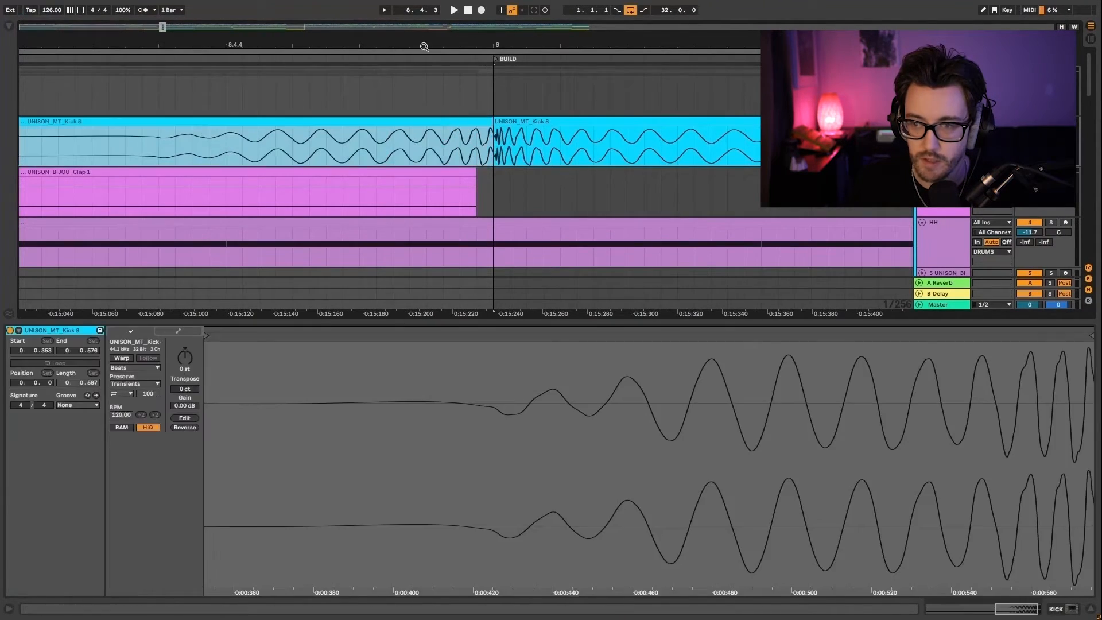
{"action": "scroll", "coordinate": [447, 132], "scroll_direction": "down", "scroll_amount": 5}
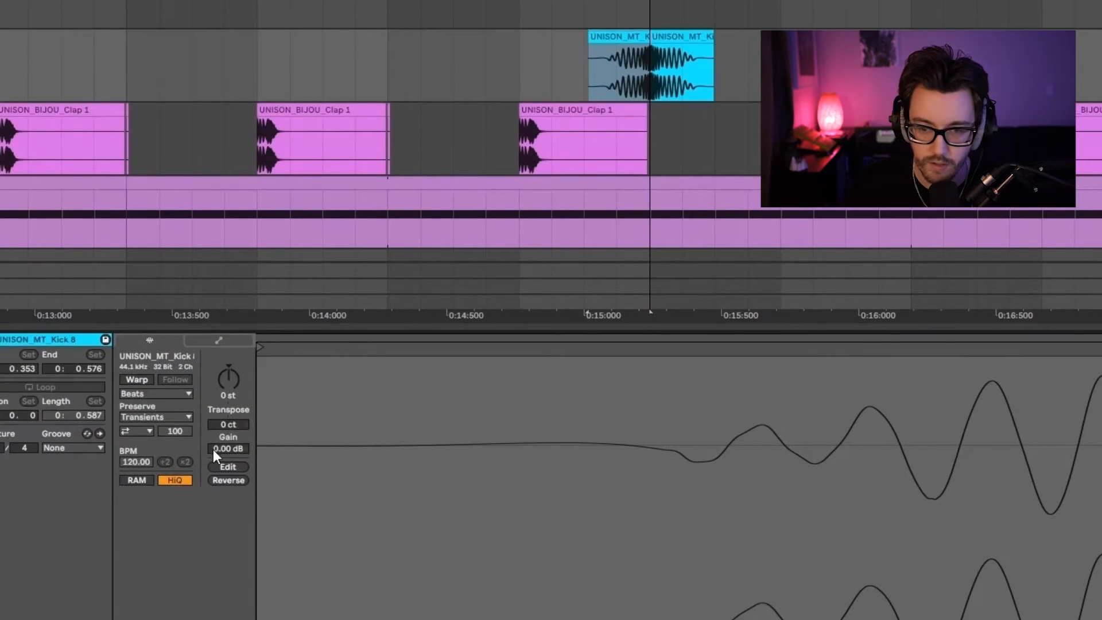
{"action": "left_click_drag", "start_coordinate": [212, 450], "coordinate": [212, 494]}
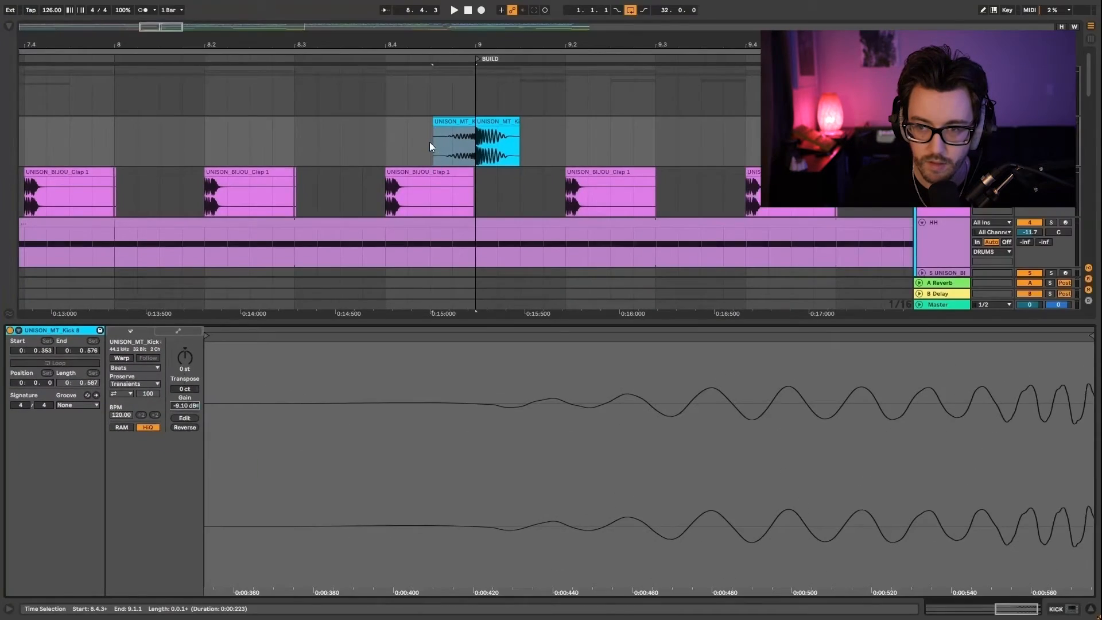
{"action": "left_click", "coordinate": [430, 146]}
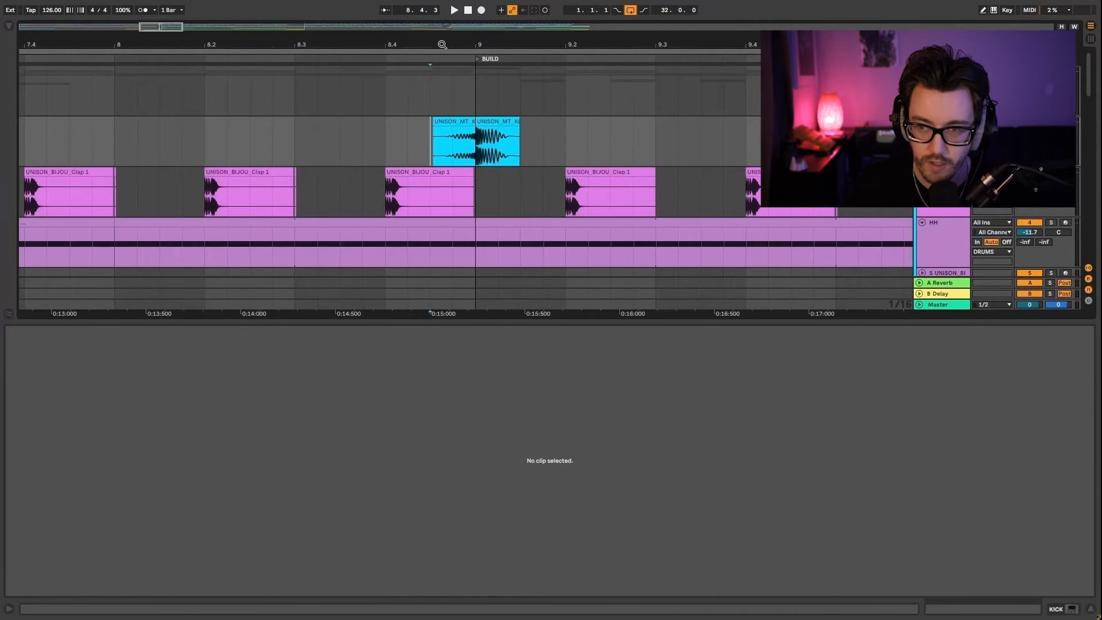
Step: Examine the KICK track from 1.1.1 to 17.1.1 around the kick pair at the start of the build
{"action": "key", "text": "w"}
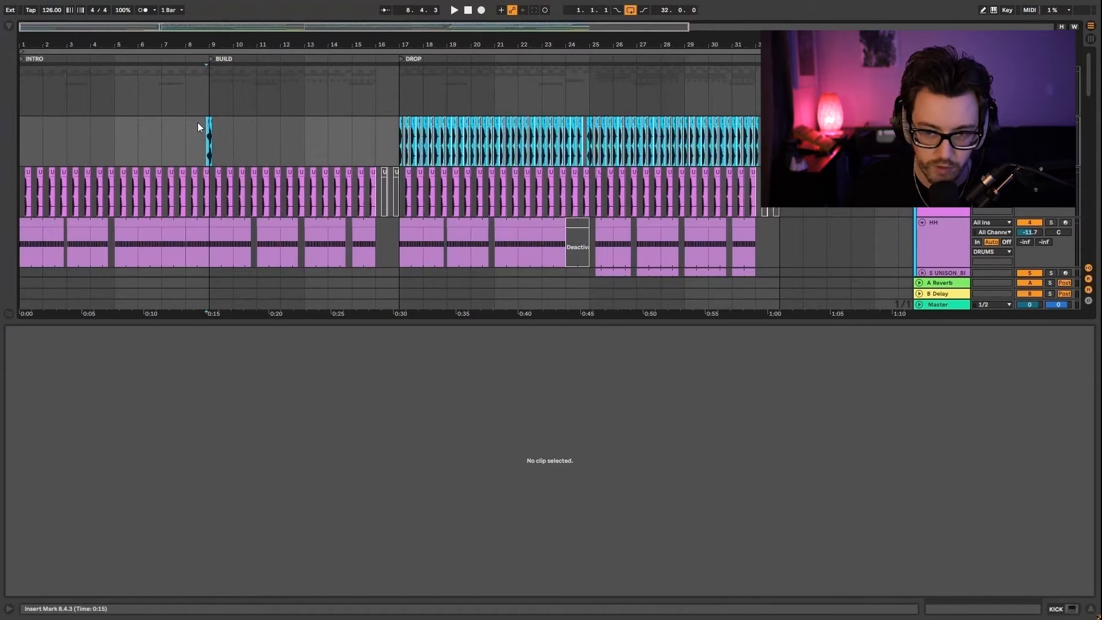
{"action": "left_click_drag", "start_coordinate": [393, 132], "coordinate": [24, 132]}
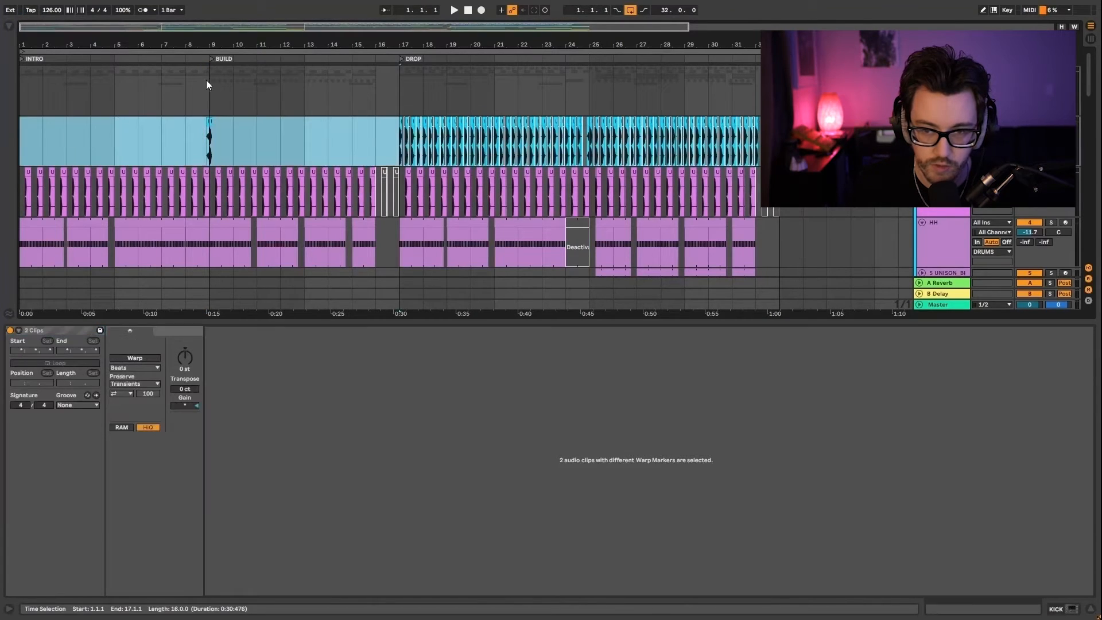
{"action": "left_click_drag", "start_coordinate": [202, 43], "coordinate": [202, 103]}
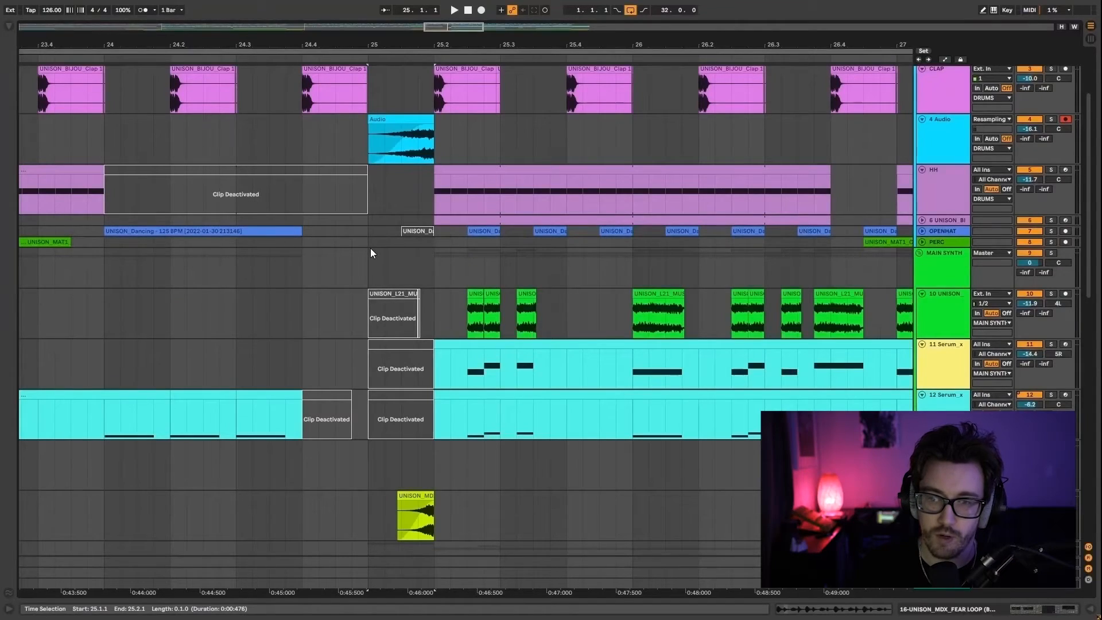
Step: Examine the fill at bar 25, including the clip on the 4 Audio track and the CLAP track's gap from 25.1.1 to 25.2.1
{"action": "left_click_drag", "start_coordinate": [371, 248], "coordinate": [387, 253]}
{"action": "left_click_drag", "start_coordinate": [427, 45], "coordinate": [399, 11]}
{"action": "left_click_drag", "start_coordinate": [385, 134], "coordinate": [451, 136]}
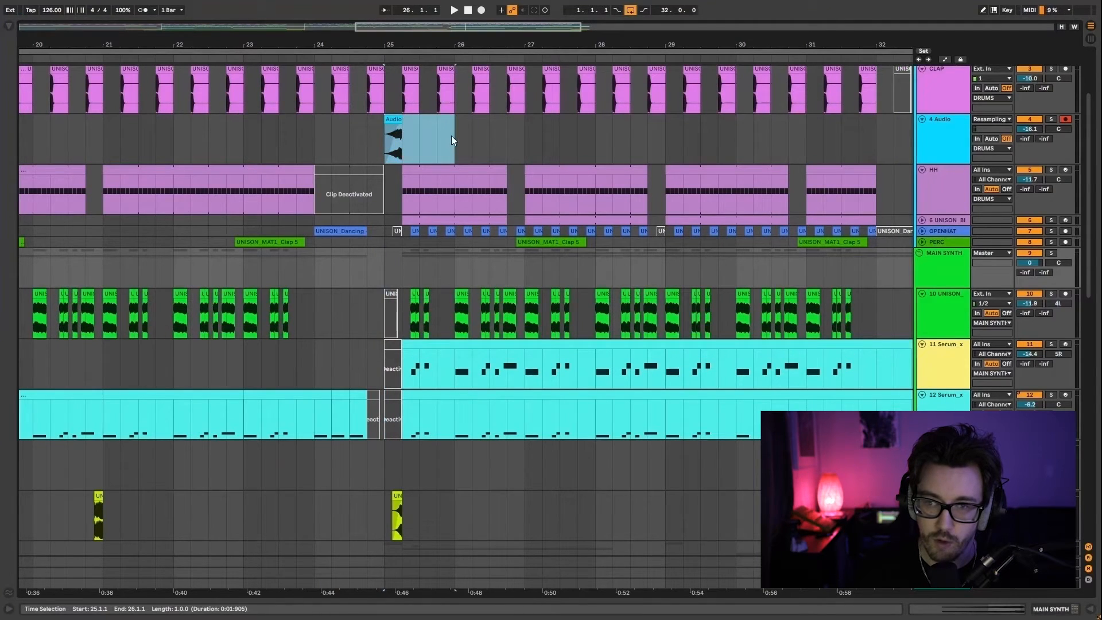
{"action": "left_click_drag", "start_coordinate": [400, 45], "coordinate": [352, 96]}
{"action": "left_click_drag", "start_coordinate": [322, 141], "coordinate": [471, 133]}
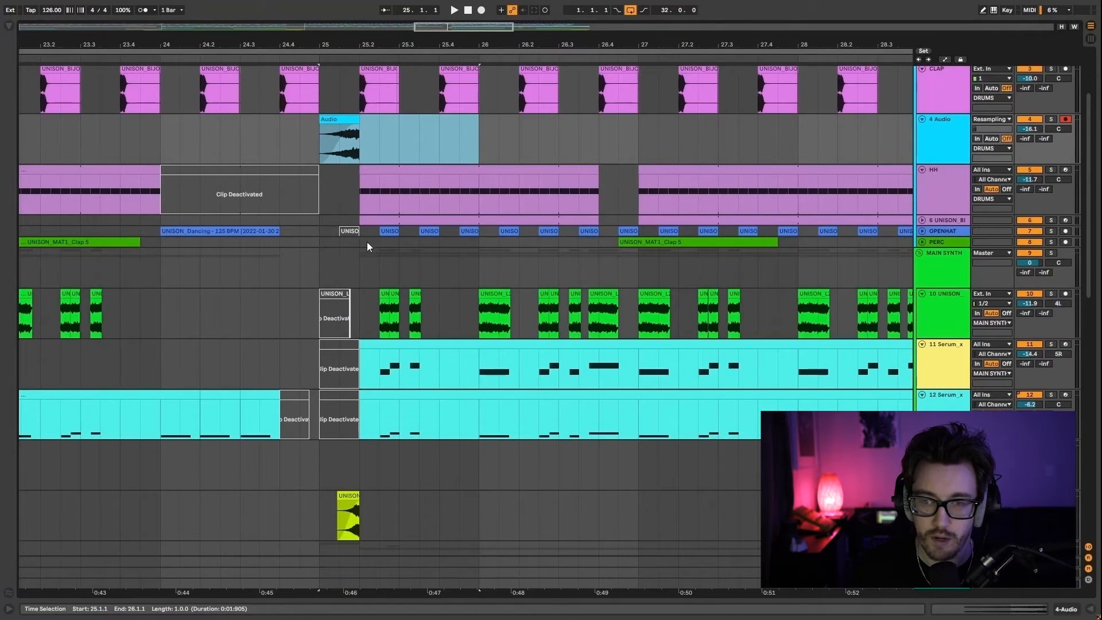
{"action": "scroll", "coordinate": [366, 242], "scroll_direction": "up", "scroll_amount": 2}
{"action": "scroll", "coordinate": [351, 319], "scroll_direction": "down", "scroll_amount": 3}
{"action": "scroll", "coordinate": [334, 147], "scroll_direction": "up", "scroll_amount": 3}
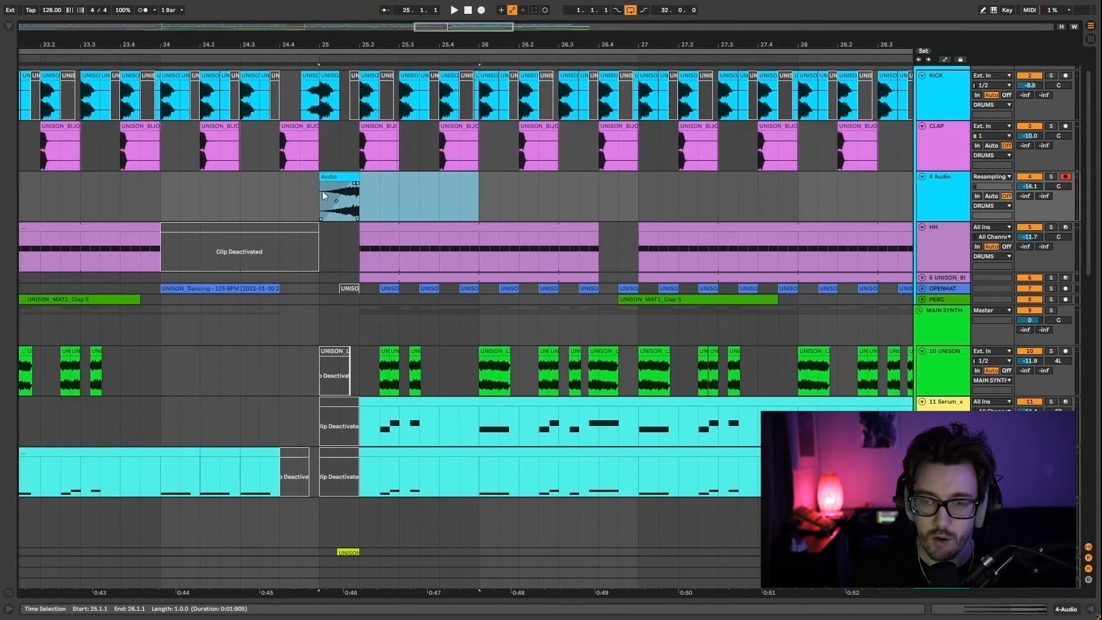
{"action": "scroll", "coordinate": [350, 265], "scroll_direction": "down", "scroll_amount": 3}
{"action": "scroll", "coordinate": [357, 402], "scroll_direction": "up", "scroll_amount": 3}
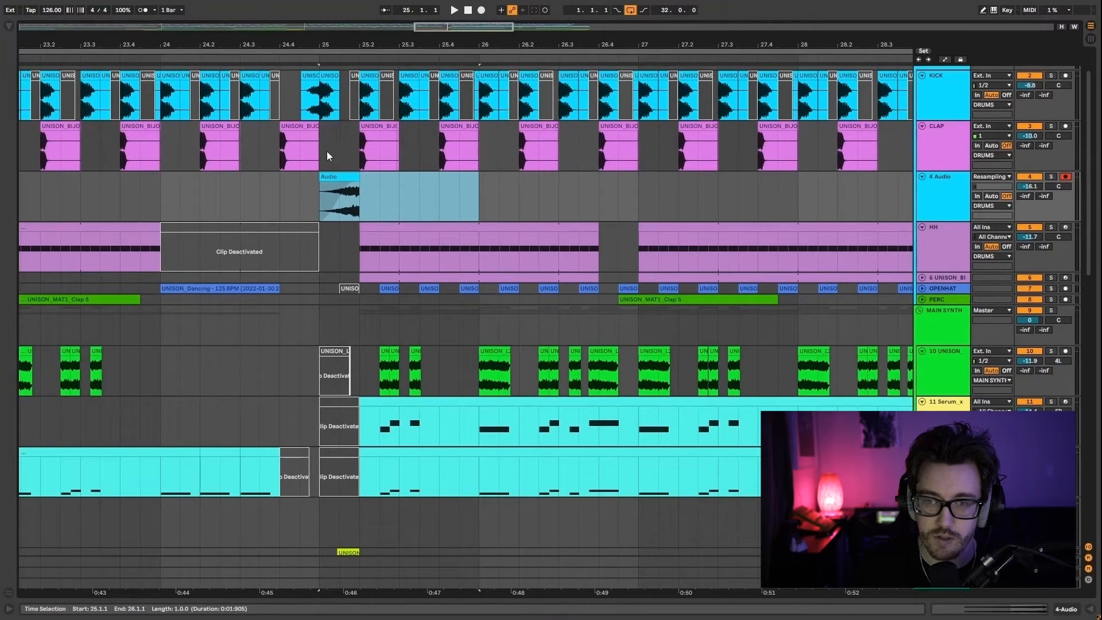
{"action": "left_click_drag", "start_coordinate": [329, 151], "coordinate": [362, 146]}
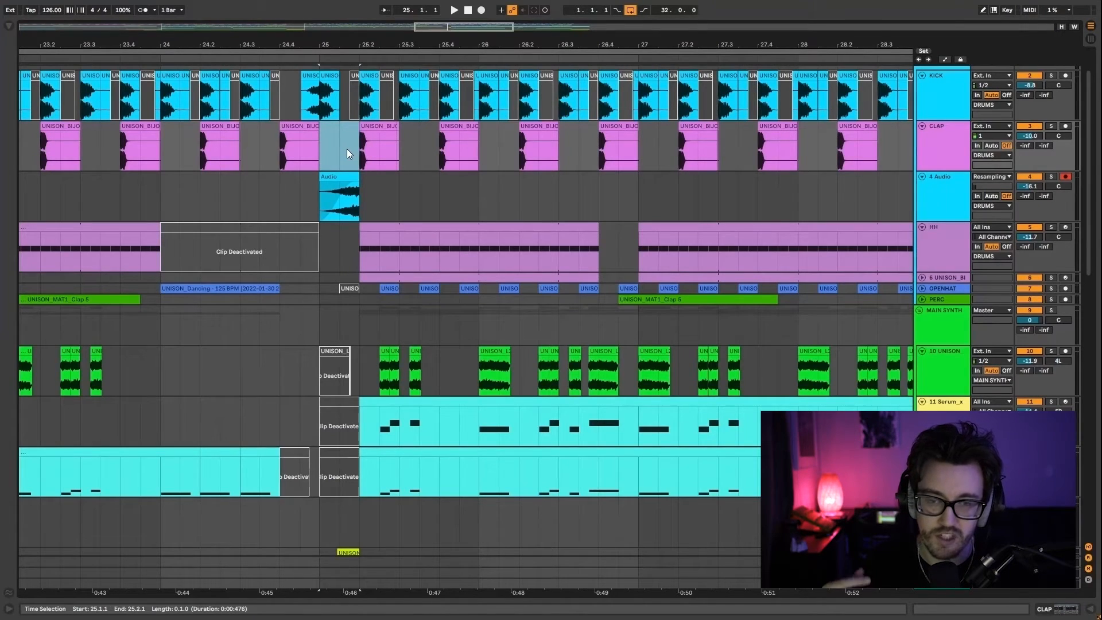
Step: Reactivate the three main synth clips from 25.1.1 to 25.2.1 and deactivate the 4 Audio and HITS fill clips there
{"action": "left_click", "coordinate": [339, 366]}
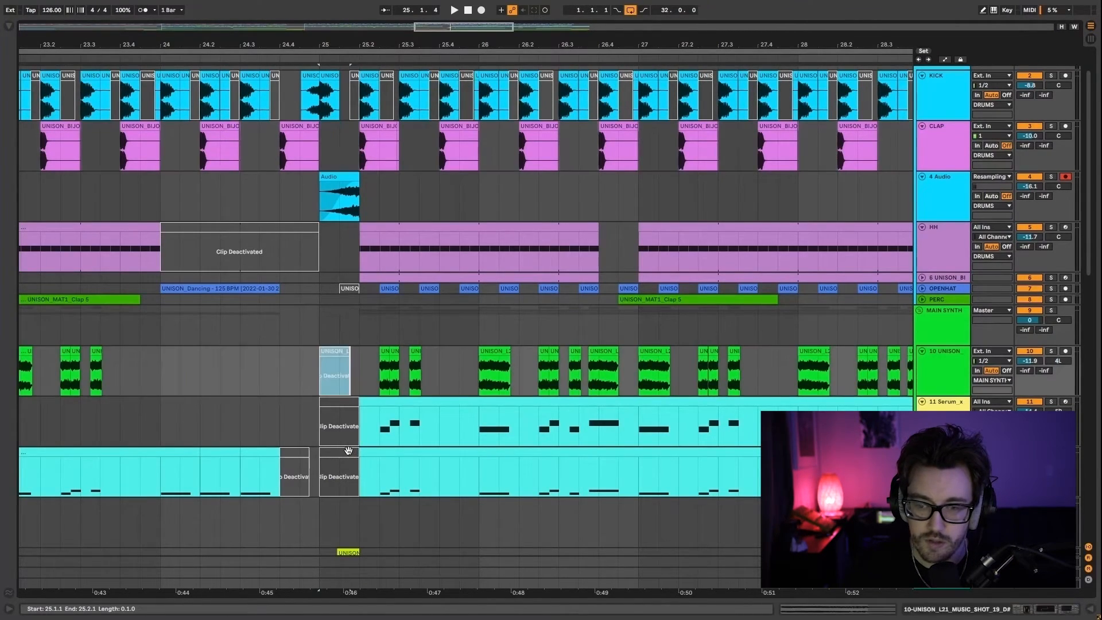
{"action": "left_click", "coordinate": [350, 454], "text": "shift"}
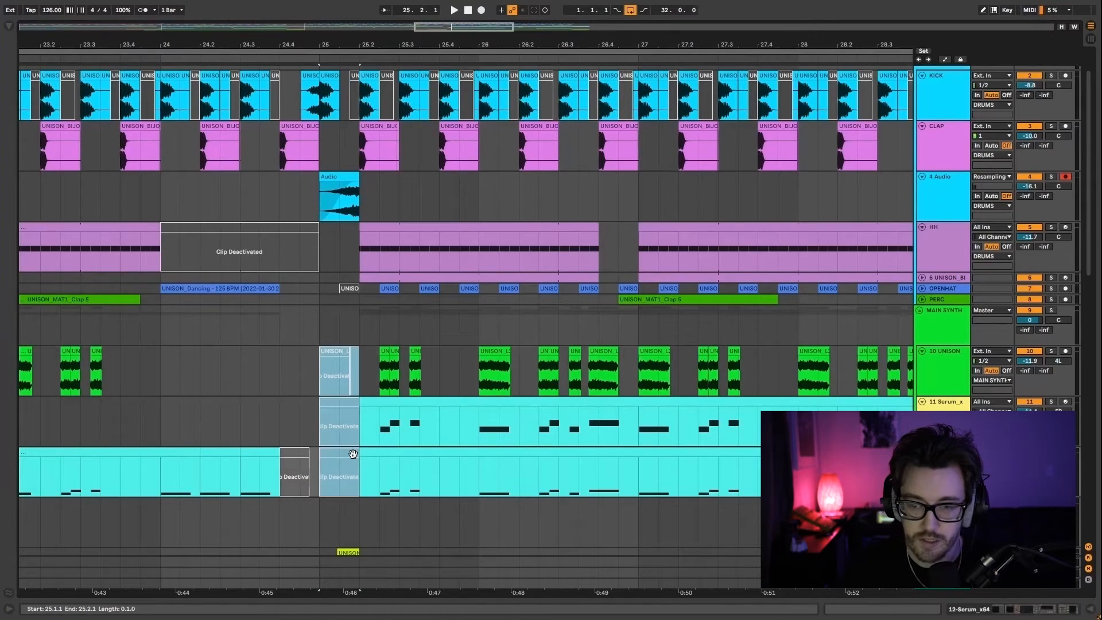
{"action": "key", "text": "0"}
{"action": "left_click", "coordinate": [346, 198]}
{"action": "scroll", "coordinate": [378, 253], "scroll_direction": "down", "scroll_amount": 3}
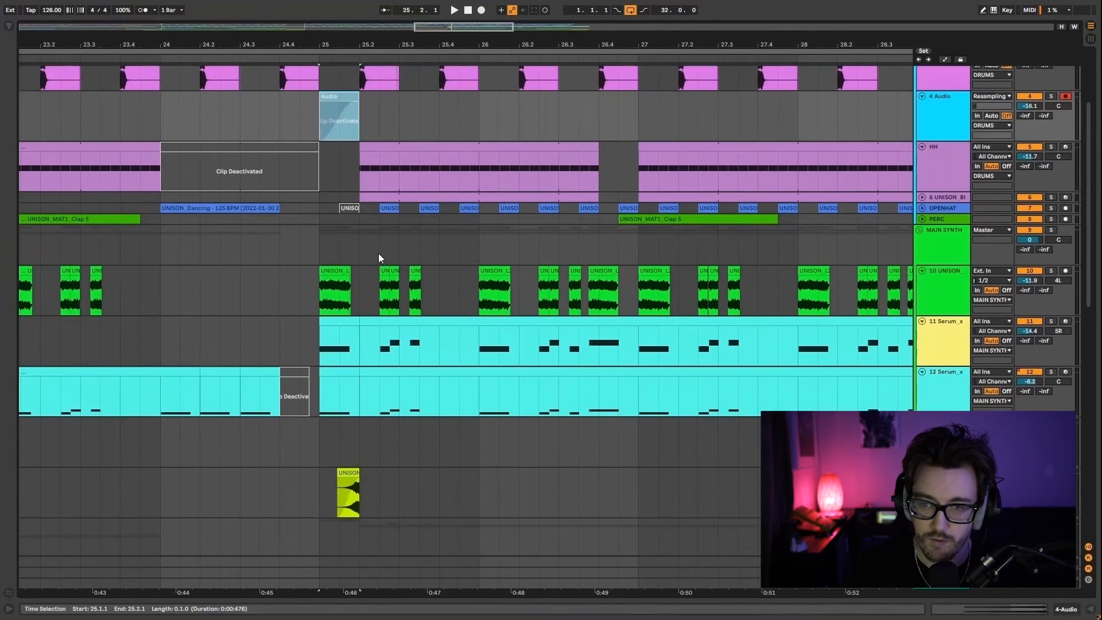
{"action": "scroll", "coordinate": [365, 485], "scroll_direction": "down", "scroll_amount": 3}
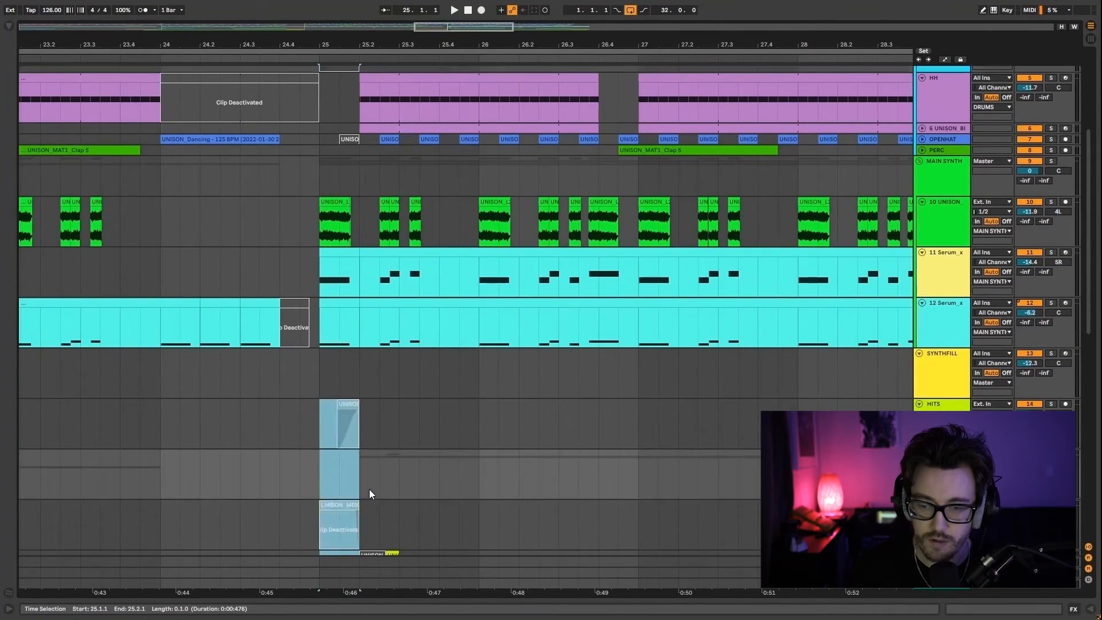
{"action": "scroll", "coordinate": [405, 341], "scroll_direction": "up", "scroll_amount": 5}
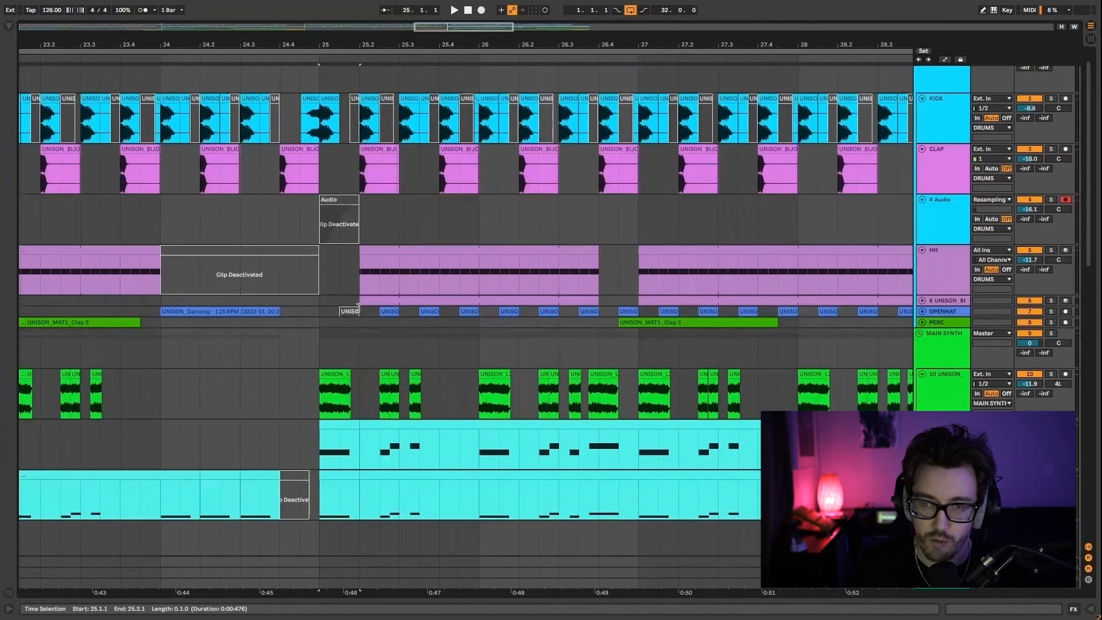
Step: Play from 25.1.1 to hear the section with the main synths active and the fill sounds muted
{"action": "left_click", "coordinate": [318, 339]}
{"action": "key", "text": "space"}
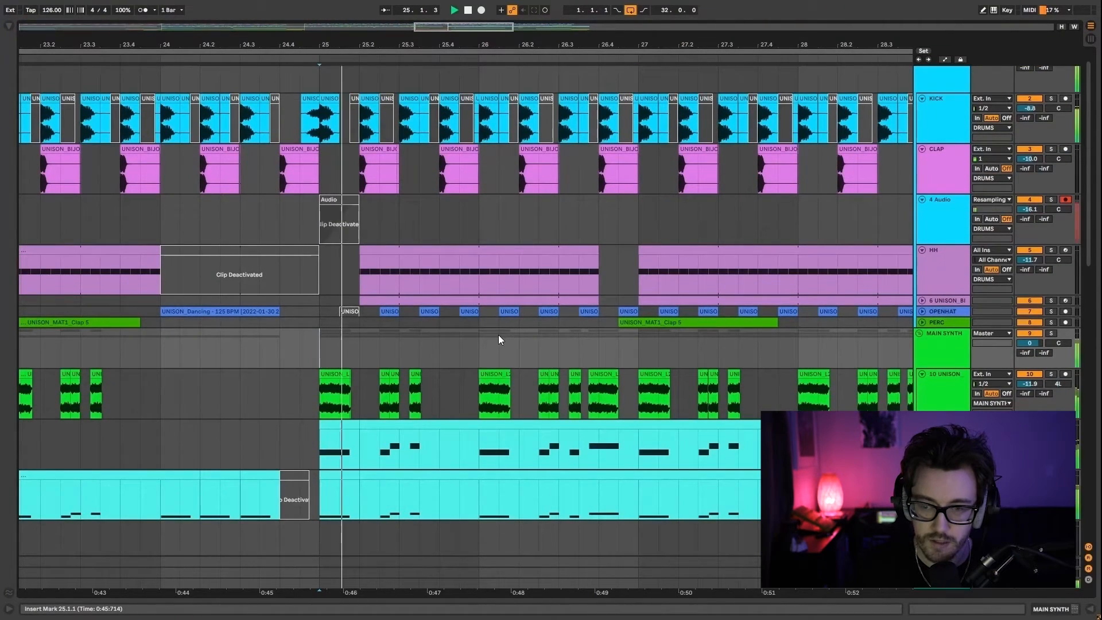
{"action": "key", "text": "space"}
Step: Deactivate the clips from 25.1.1 to 25.2.1 on the UNISON and two Serum tracks of the MAIN SYNTH group
{"action": "scroll", "coordinate": [401, 355], "scroll_direction": "down", "scroll_amount": 2}
{"action": "left_click", "coordinate": [341, 262]}
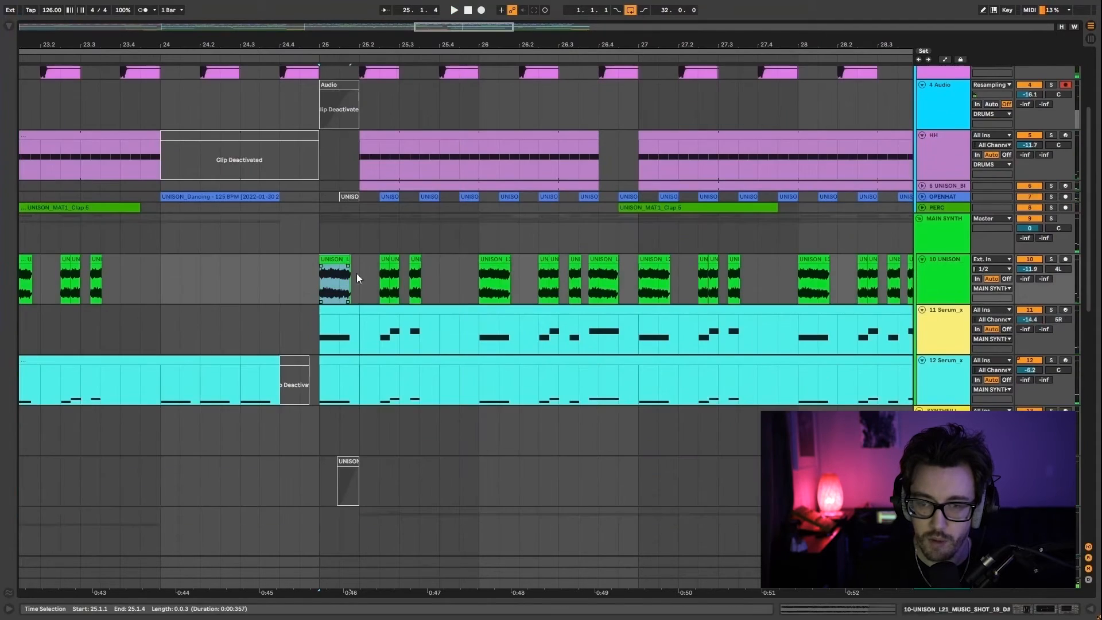
{"action": "left_click", "coordinate": [348, 357], "text": "shift"}
{"action": "key", "text": "0"}
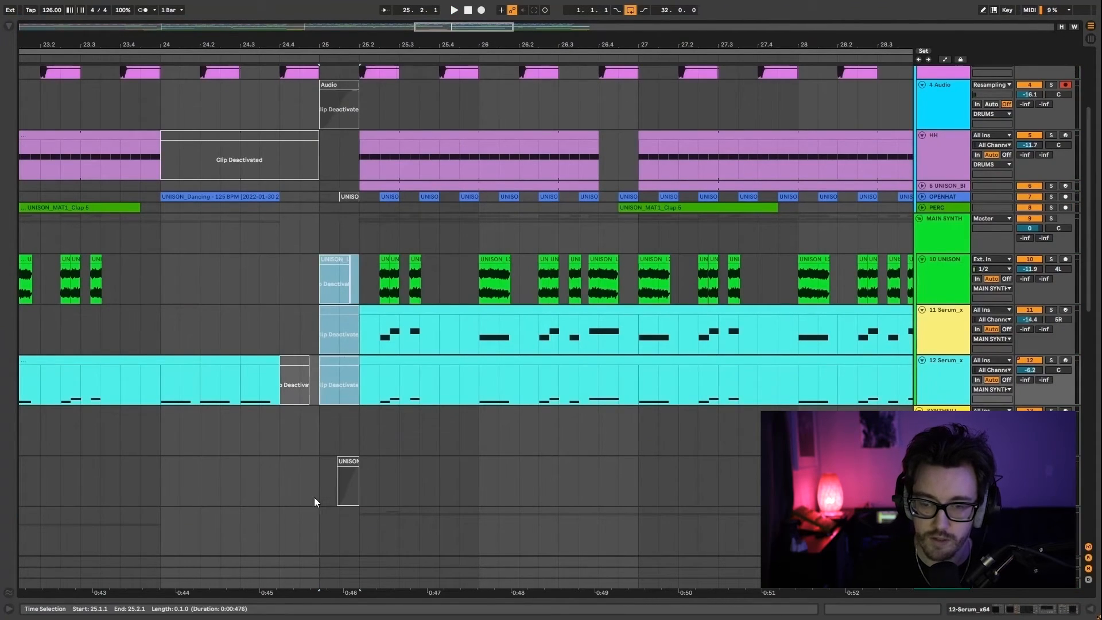
Step: Reactivate the fill clips at bar 25 on the HITS, 4 Audio and 16 UNISON tracks
{"action": "left_click", "coordinate": [353, 482]}
{"action": "scroll", "coordinate": [368, 481], "scroll_direction": "up", "scroll_amount": 3}
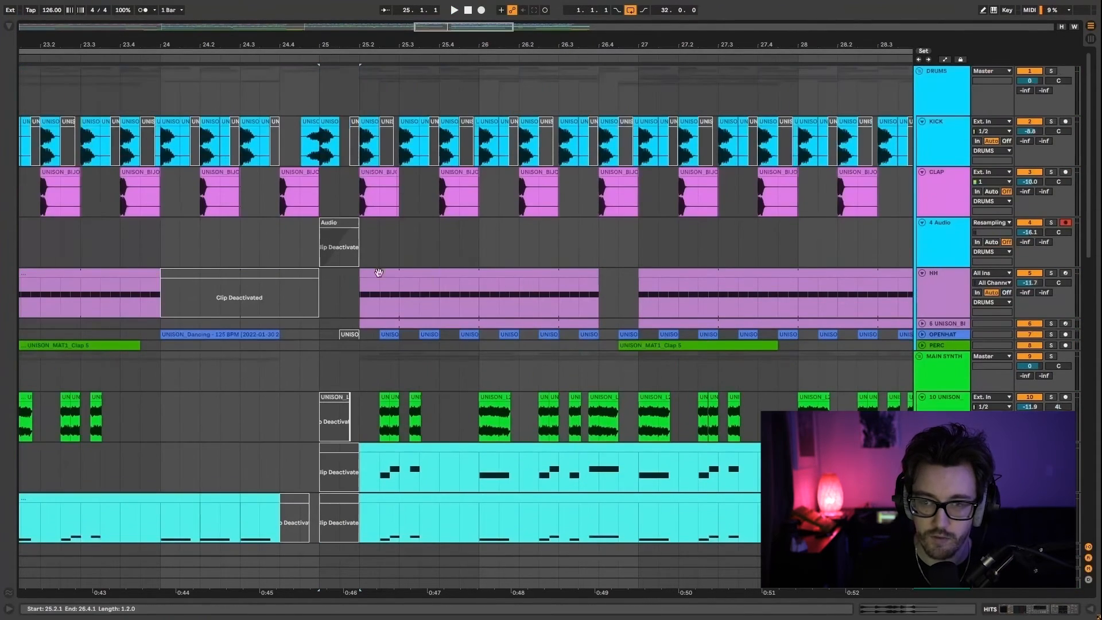
{"action": "left_click", "coordinate": [324, 224]}
{"action": "key", "text": "0"}
{"action": "scroll", "coordinate": [330, 270], "scroll_direction": "down", "scroll_amount": 2}
{"action": "left_click", "coordinate": [322, 280]}
{"action": "scroll", "coordinate": [352, 379], "scroll_direction": "down", "scroll_amount": 4}
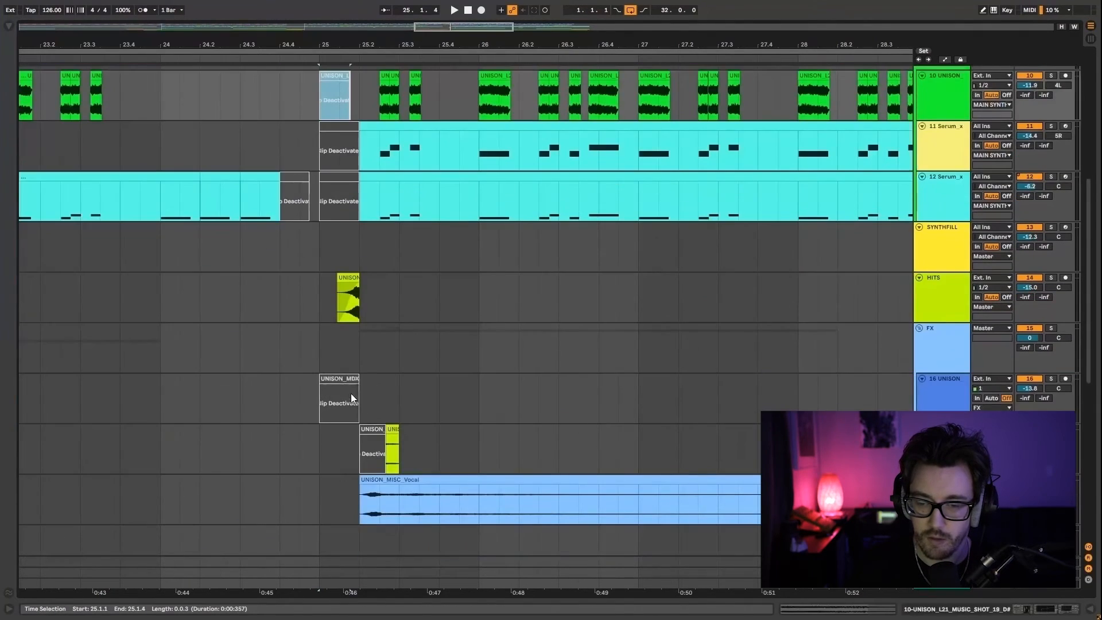
{"action": "left_click", "coordinate": [355, 401]}
{"action": "key", "text": "0"}
Step: Play from 25.1.1 to hear the fill sounds lead back into the synths
{"action": "scroll", "coordinate": [368, 343], "scroll_direction": "up", "scroll_amount": 3}
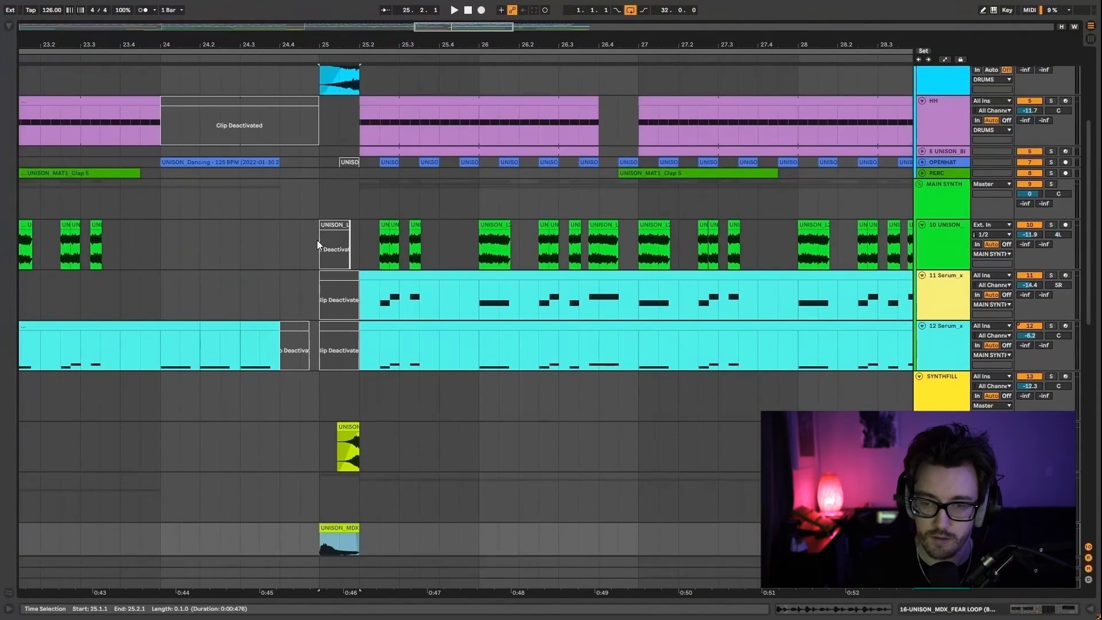
{"action": "left_click", "coordinate": [319, 207]}
{"action": "key", "text": "space"}
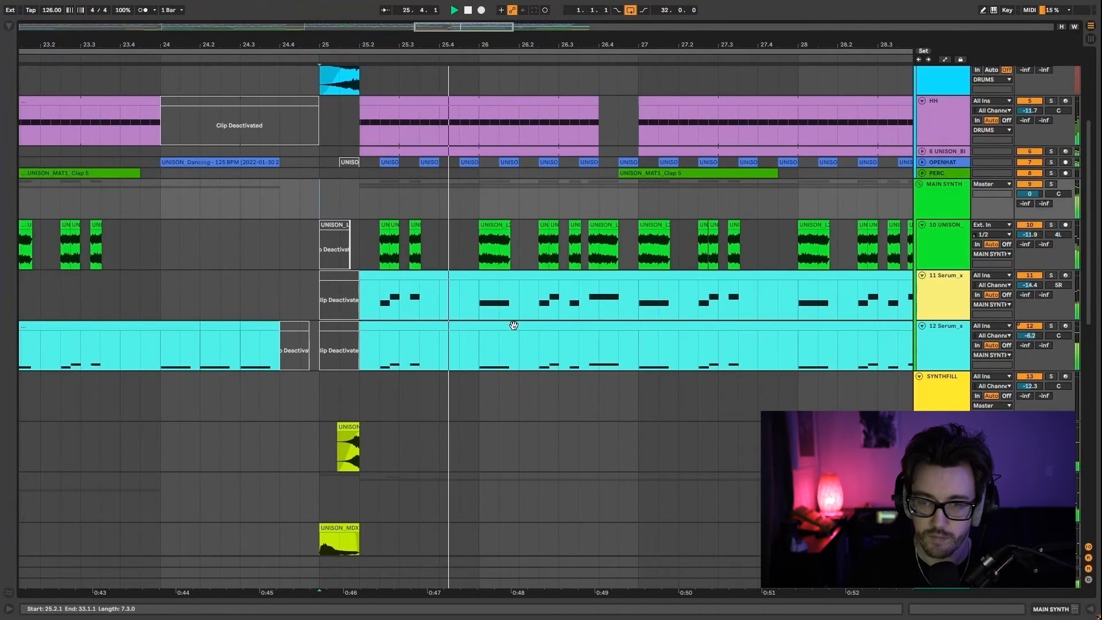
{"action": "scroll", "coordinate": [410, 316], "scroll_direction": "up", "scroll_amount": 3}
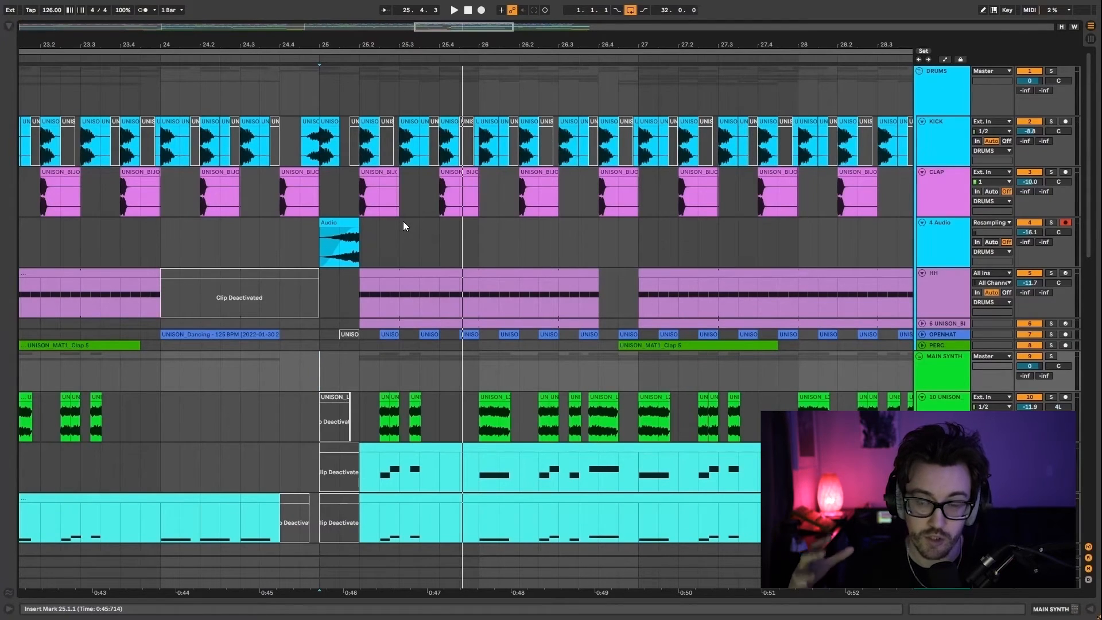
Step: Play from 23.1.1 past bar 25 to hear the fill in context with the bars before it
{"action": "mouse_move", "coordinate": [356, 228]}
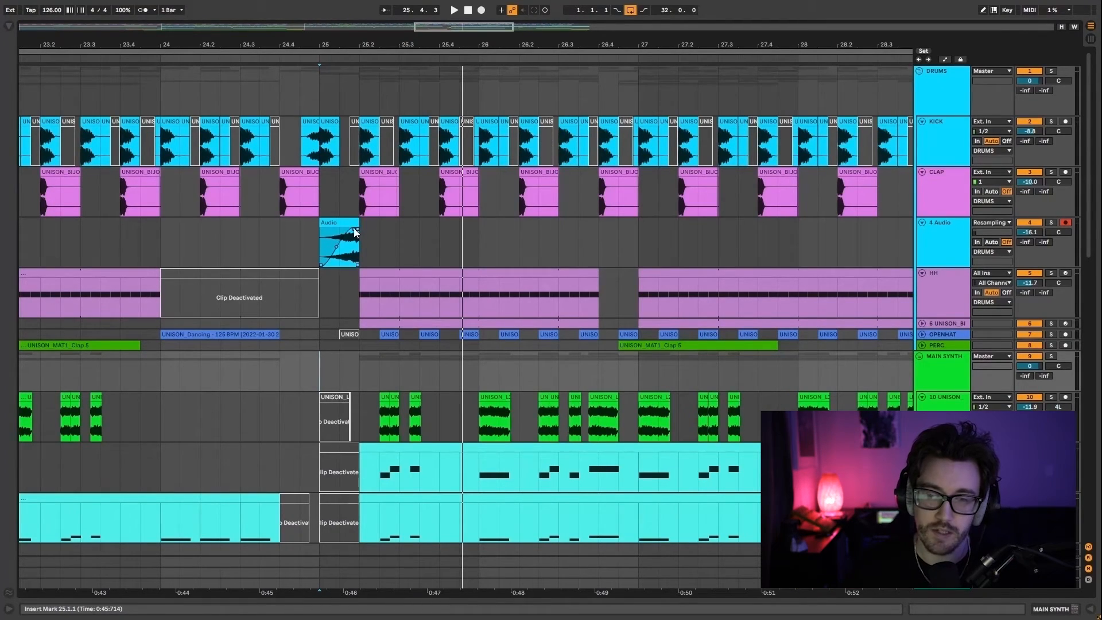
{"action": "left_click", "coordinate": [284, 250]}
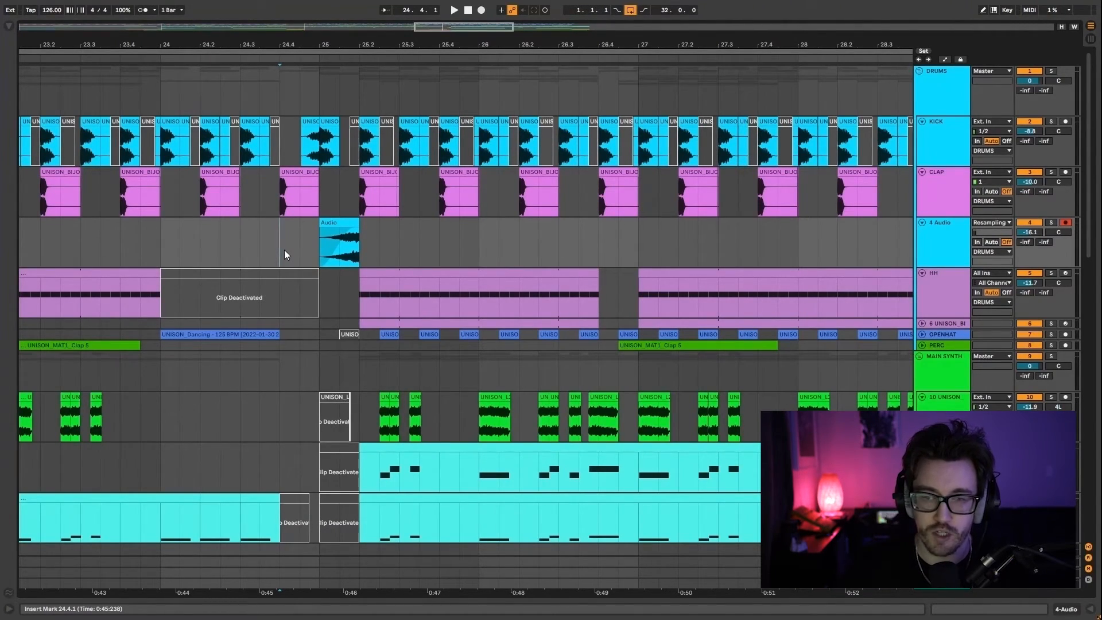
{"action": "left_click_drag", "start_coordinate": [163, 248], "coordinate": [349, 248]}
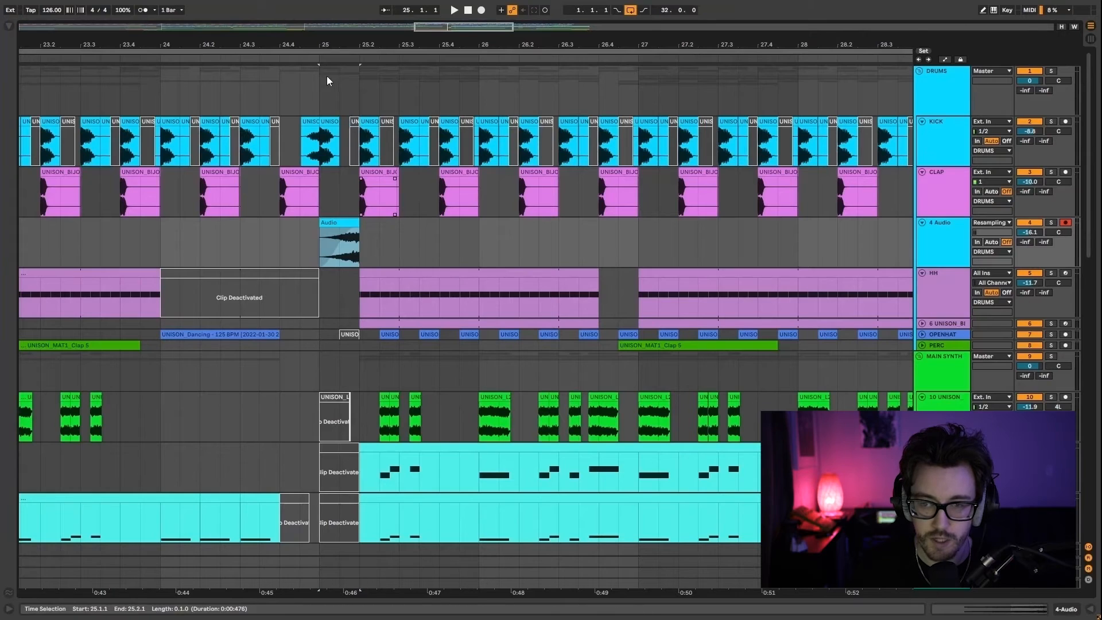
{"action": "left_click_drag", "start_coordinate": [322, 45], "coordinate": [356, 20]}
{"action": "left_click", "coordinate": [221, 249]}
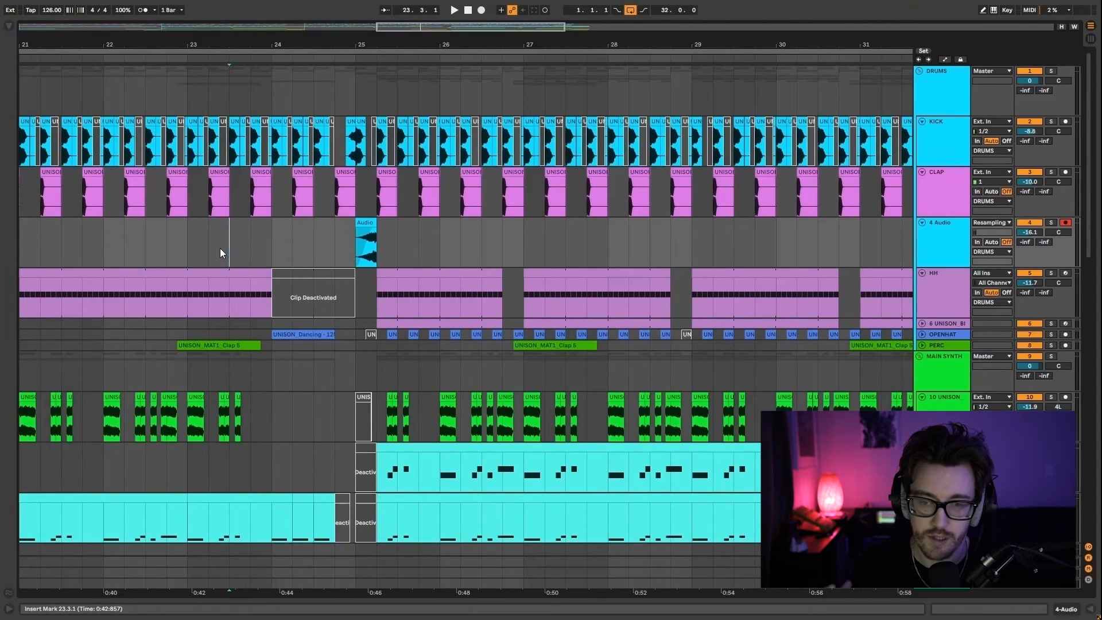
{"action": "left_click_drag", "start_coordinate": [193, 246], "coordinate": [253, 255]}
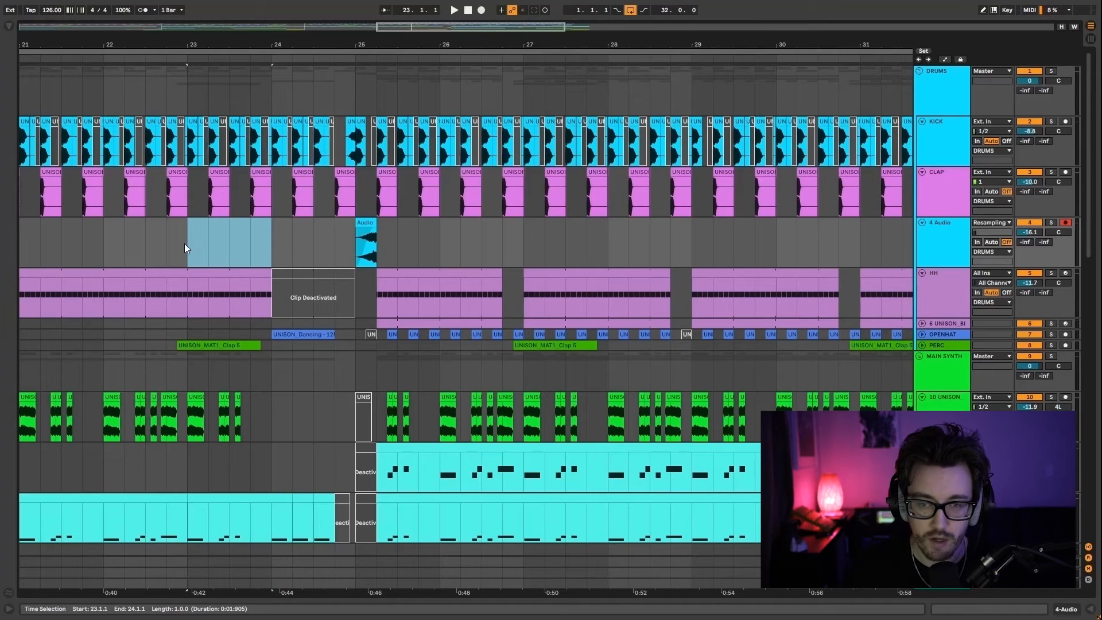
{"action": "key", "text": "space"}
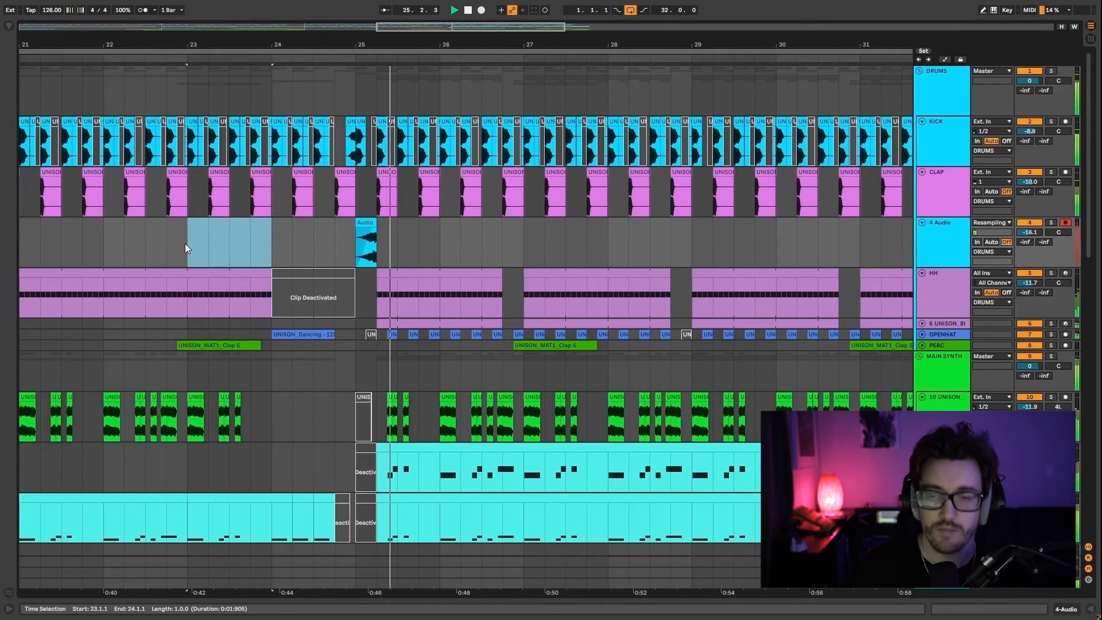
{"action": "key", "text": "space"}
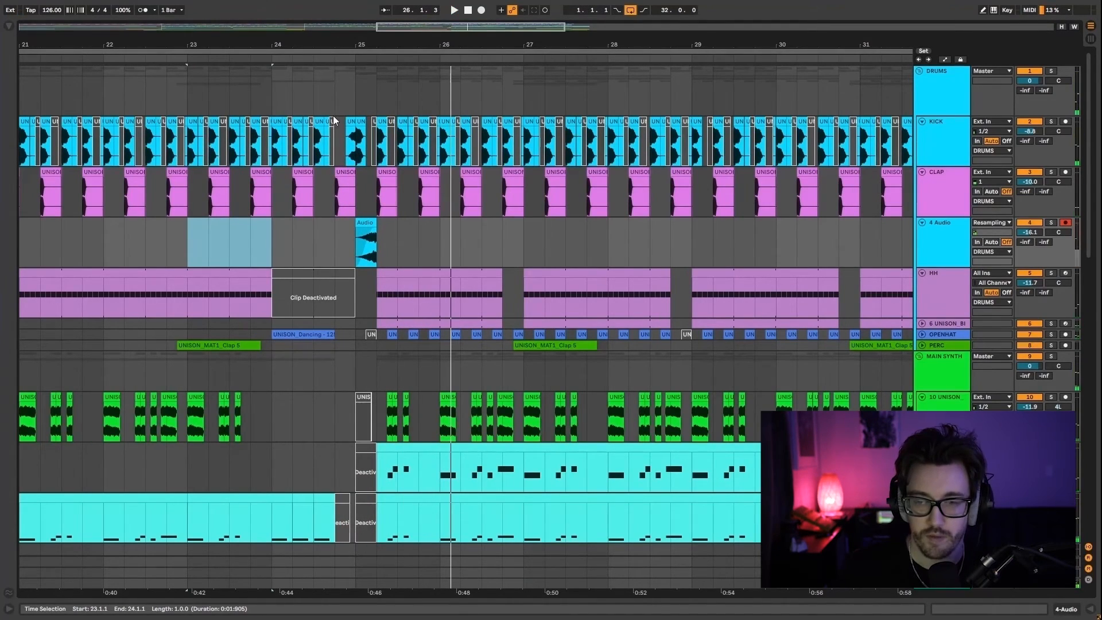
Step: Examine how the reversed clip on the 4 Audio track leads from 25.1.1 into the clap clip at 25.2.1
{"action": "left_click_drag", "start_coordinate": [364, 40], "coordinate": [364, 109]}
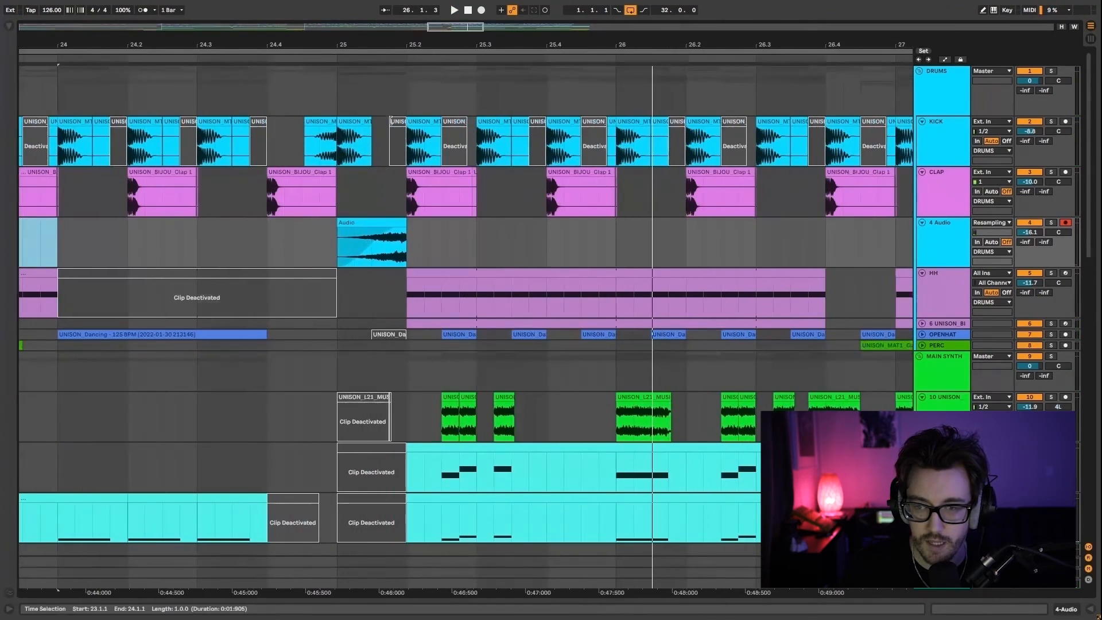
{"action": "left_click", "coordinate": [361, 222]}
{"action": "left_click_drag", "start_coordinate": [408, 194], "coordinate": [453, 197]}
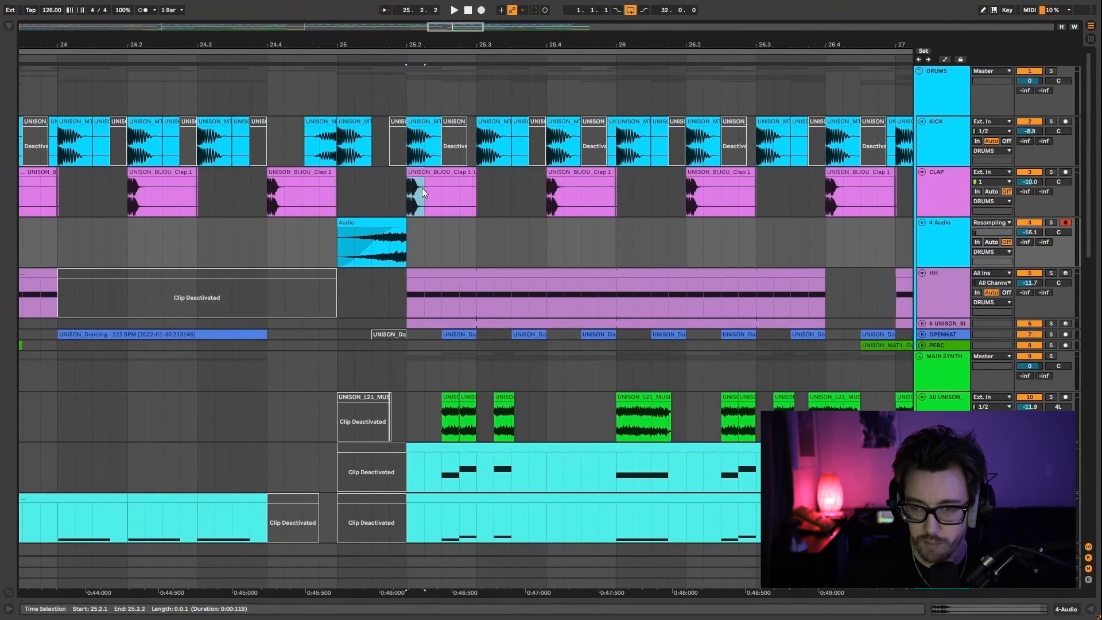
{"action": "left_click", "coordinate": [422, 185]}
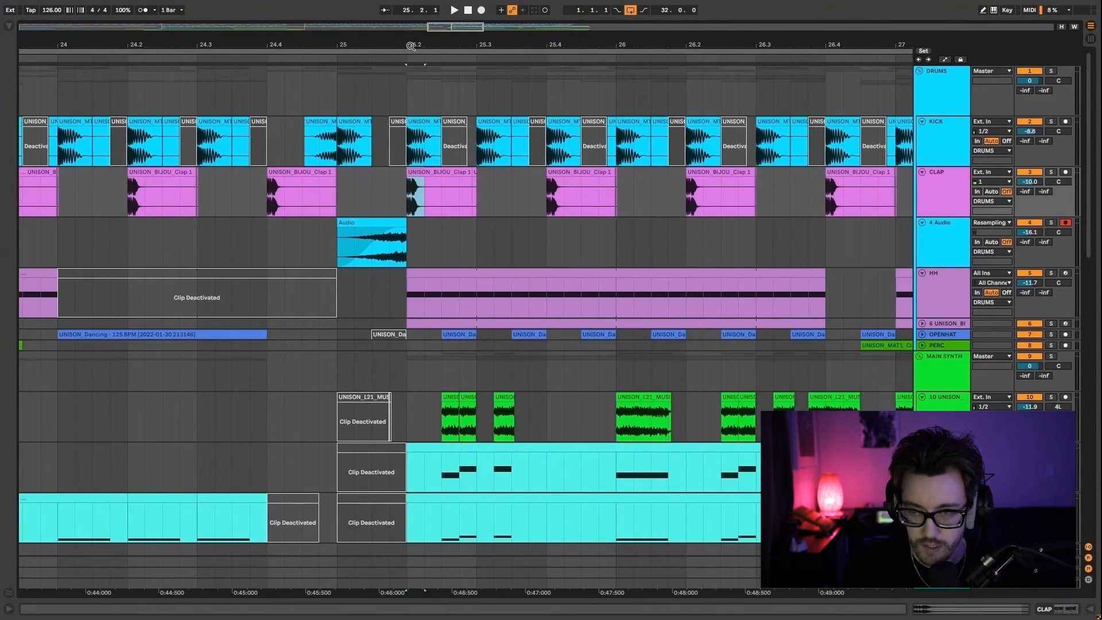
{"action": "left_click_drag", "start_coordinate": [410, 46], "coordinate": [392, 170]}
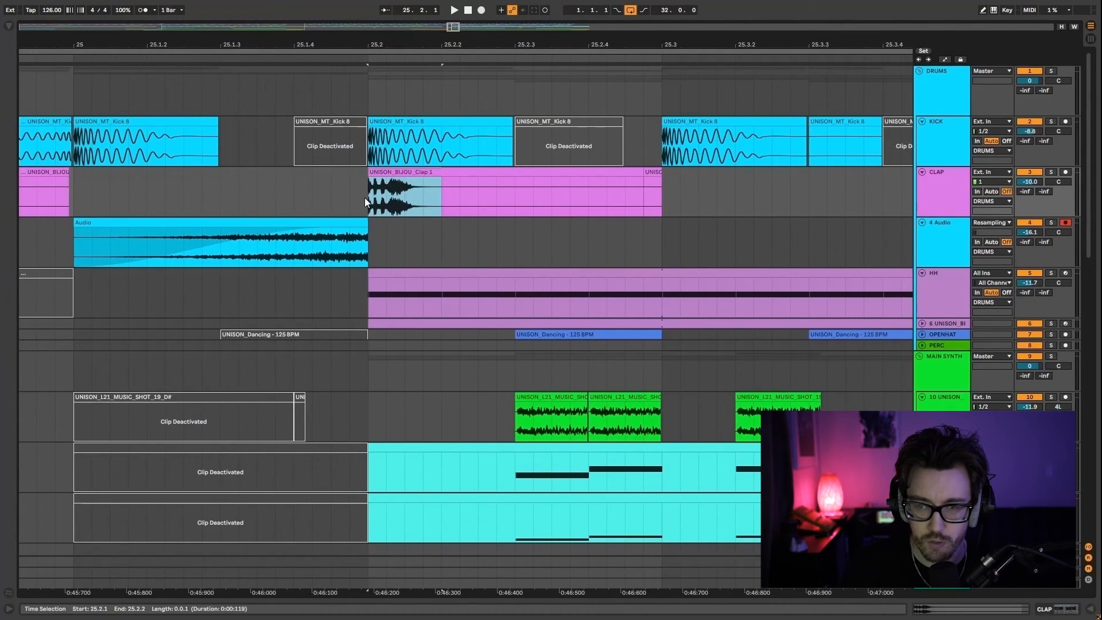
{"action": "left_click", "coordinate": [194, 224]}
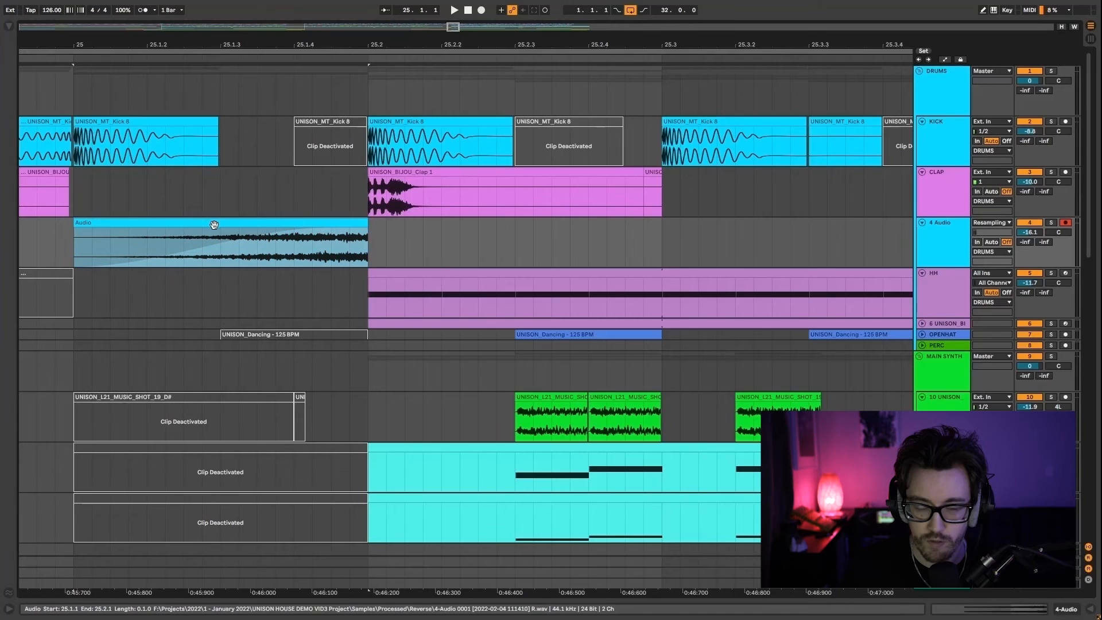
{"action": "left_click_drag", "start_coordinate": [368, 201], "coordinate": [493, 201]}
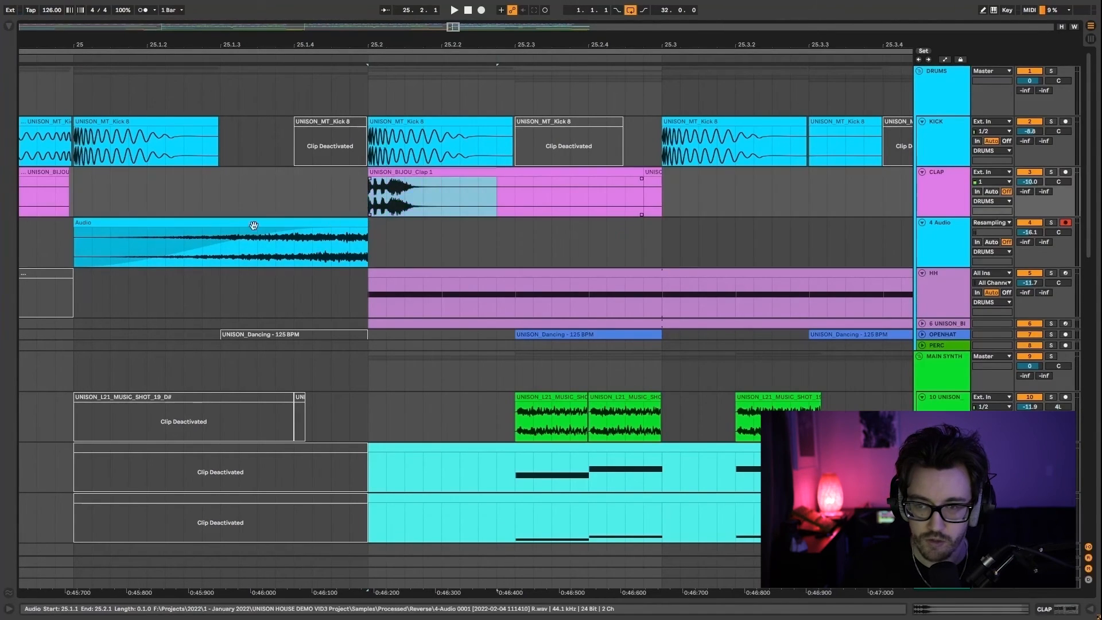
{"action": "left_click", "coordinate": [209, 235]}
{"action": "double_click", "coordinate": [191, 239]}
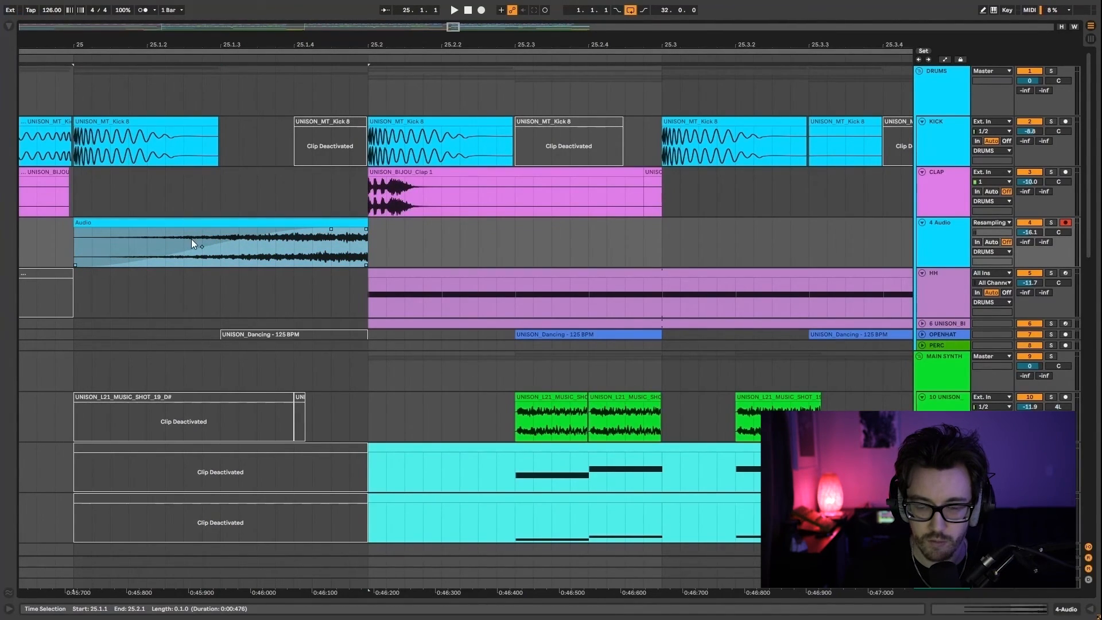
Step: Solo the 16 UNISON track and play its UNISON_MDX_FEAR LOOP clip from 25.1.1
{"action": "scroll", "coordinate": [129, 180], "scroll_direction": "down", "scroll_amount": 4}
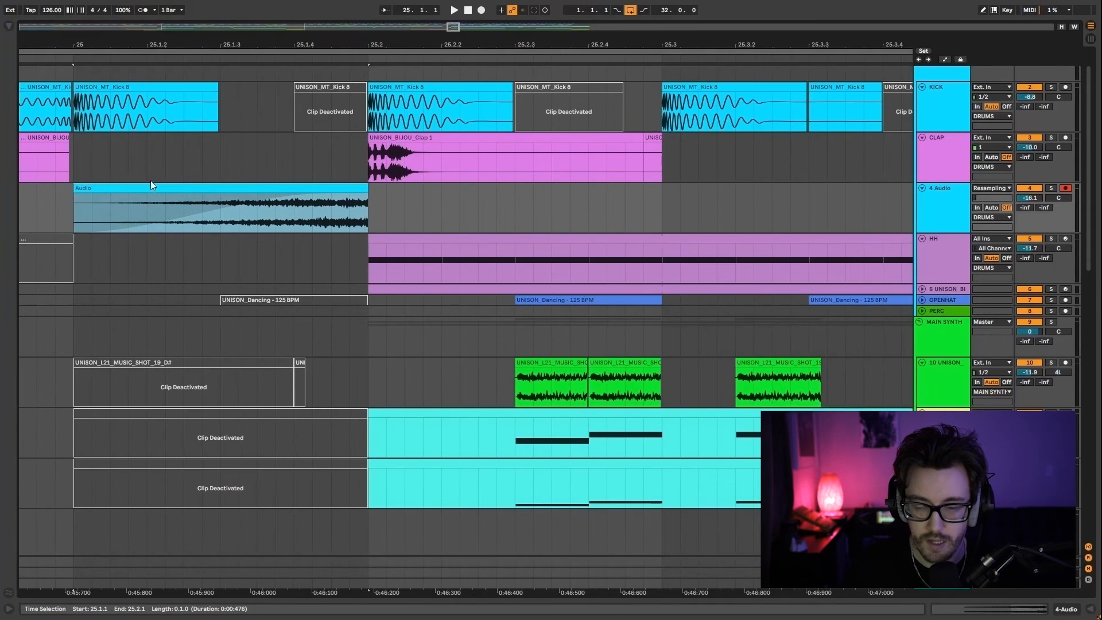
{"action": "scroll", "coordinate": [167, 241], "scroll_direction": "down", "scroll_amount": 8}
{"action": "left_click", "coordinate": [262, 362]}
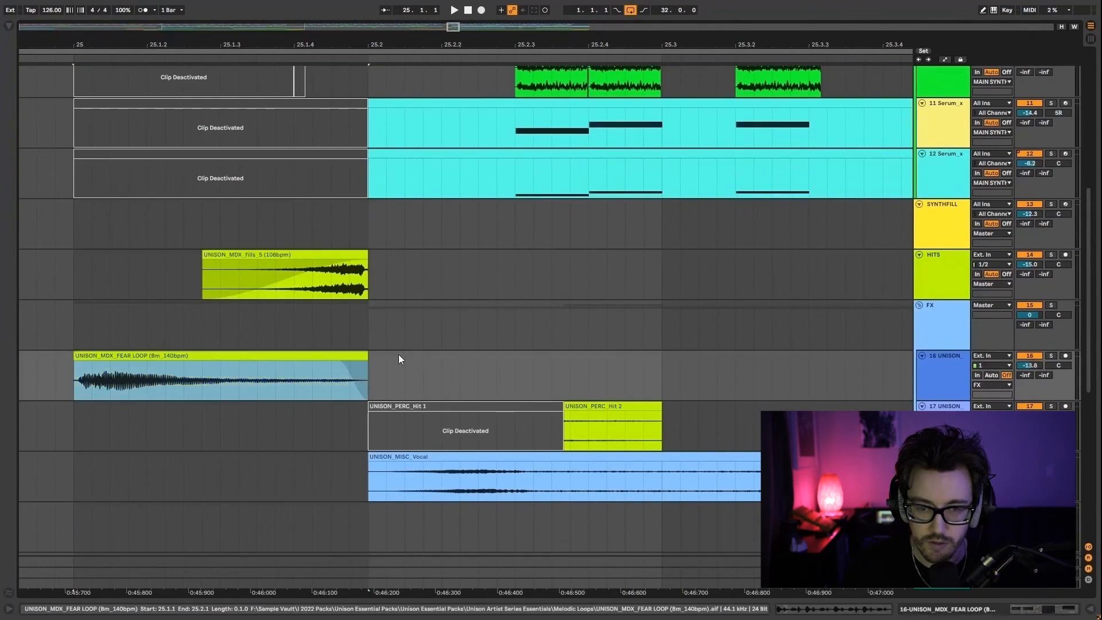
{"action": "left_click", "coordinate": [1050, 356]}
{"action": "key", "text": "space"}
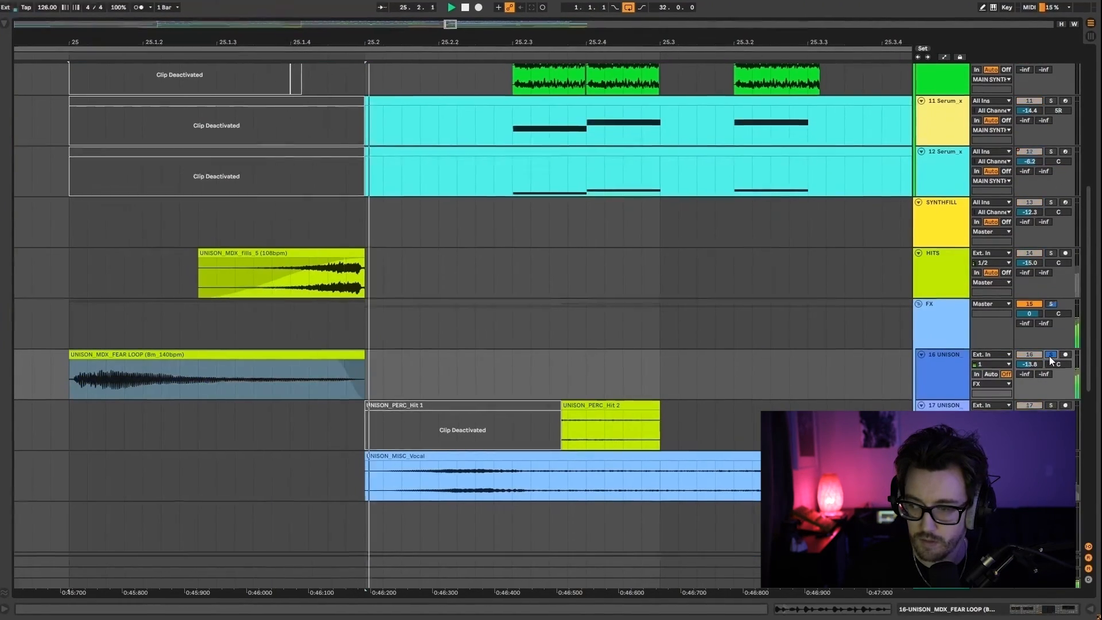
Step: Show the 16 UNISON track's device chain and the automation curve over the FEAR LOOP clip, and stop playback
{"action": "left_click", "coordinate": [1071, 609]}
{"action": "left_click", "coordinate": [917, 322]}
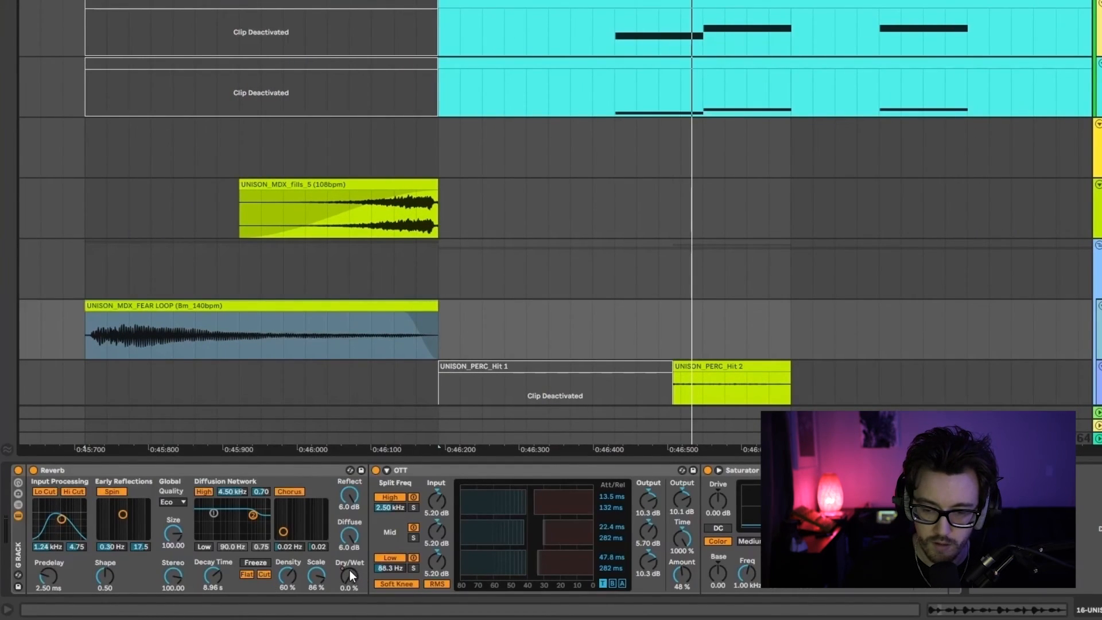
{"action": "key", "text": "a"}
{"action": "left_click_drag", "start_coordinate": [439, 338], "coordinate": [427, 304]}
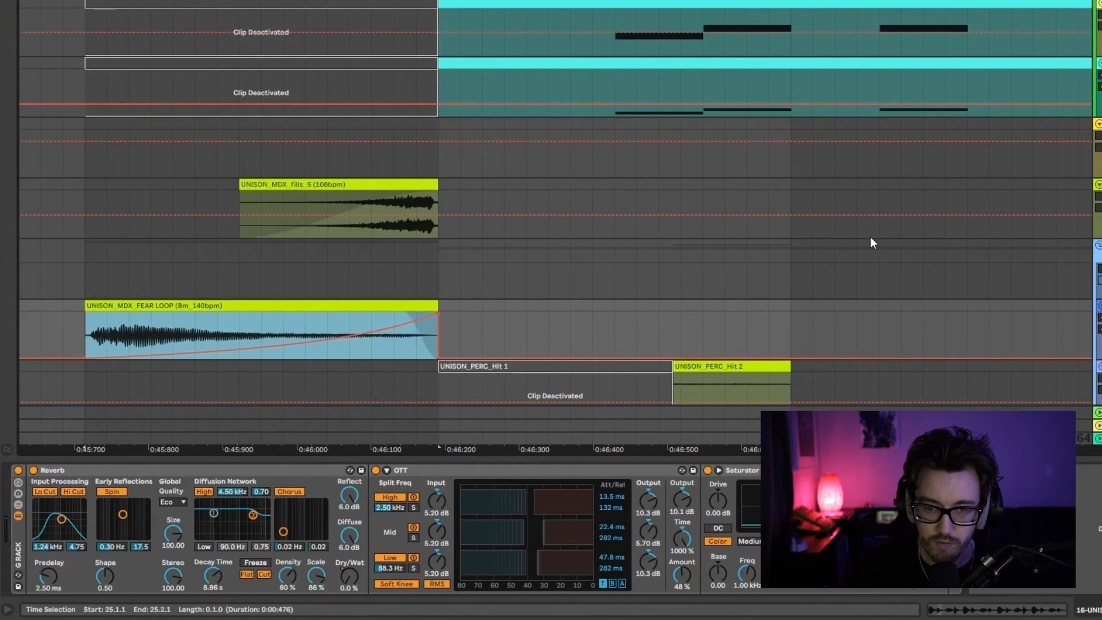
{"action": "key", "text": "space"}
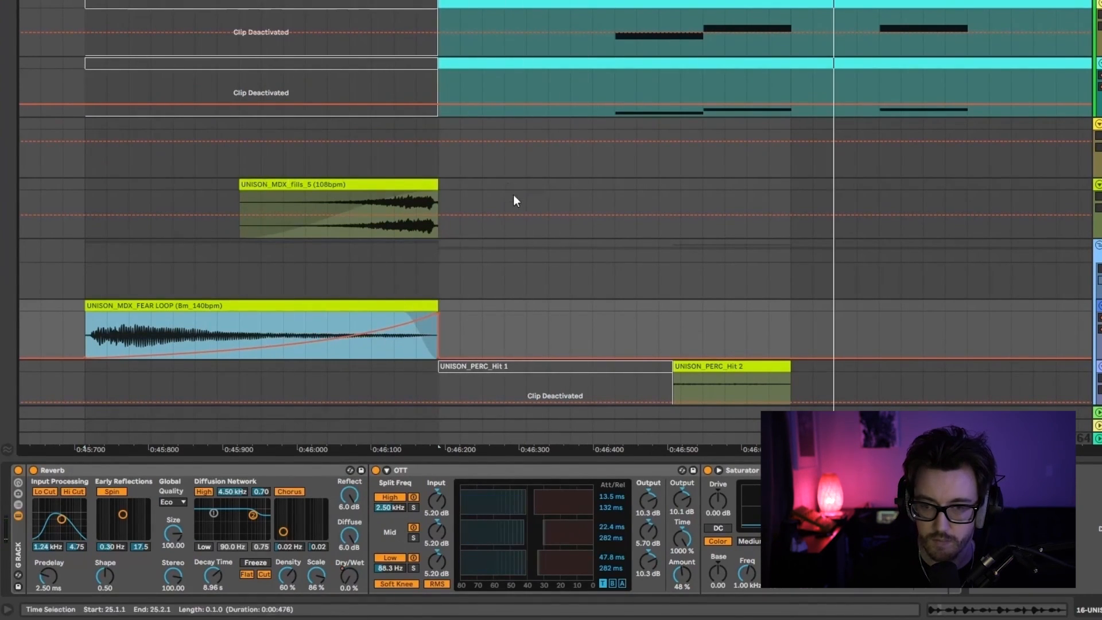
Step: Review the deactivated synth clips at bar 25 and the UNISON_MDX_fills_5 clip on the HITS track
{"action": "scroll", "coordinate": [276, 295], "scroll_direction": "up", "scroll_amount": 8}
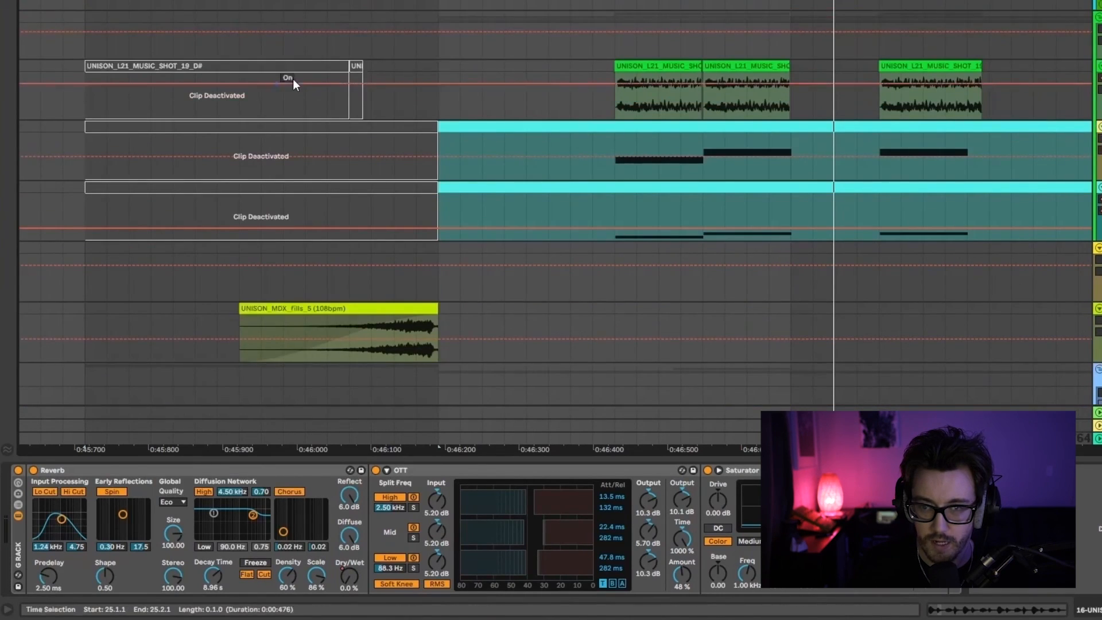
{"action": "scroll", "coordinate": [339, 281], "scroll_direction": "down", "scroll_amount": 7}
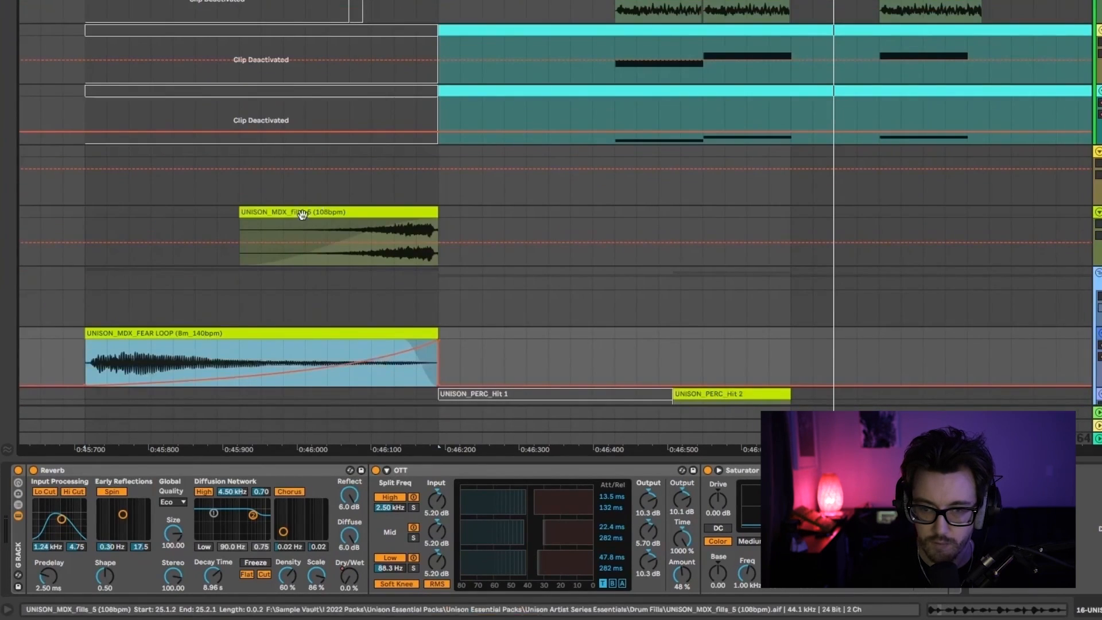
{"action": "left_click", "coordinate": [300, 215]}
{"action": "left_click", "coordinate": [85, 213]}
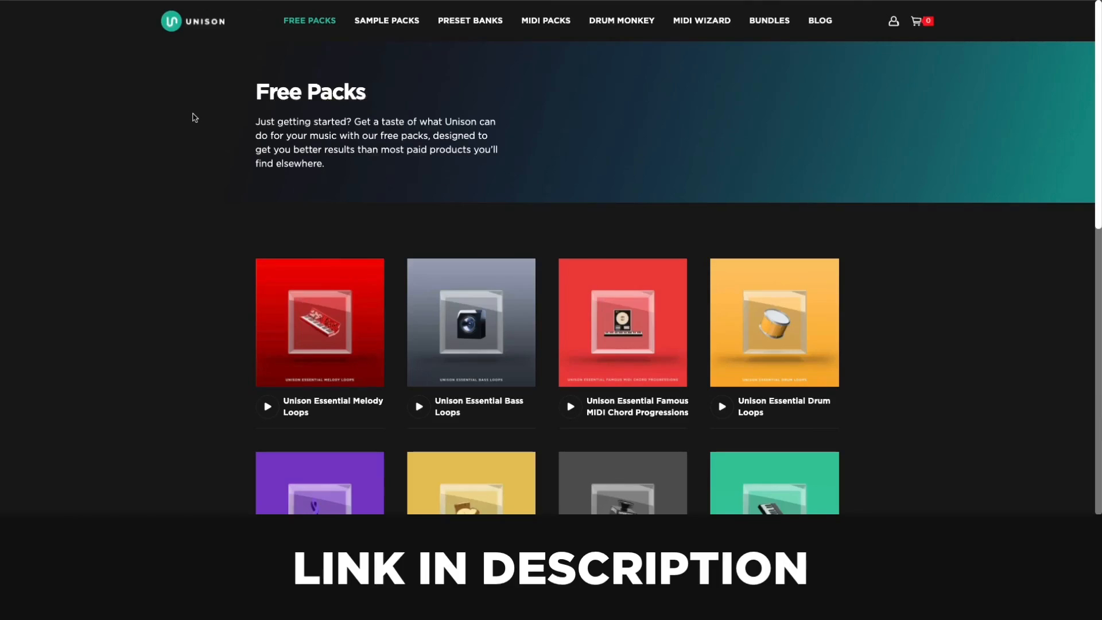
Step: Browse the Free Packs page on the Unison website down to Unison One-Shot Essentials and return towards its beginning
{"action": "scroll", "coordinate": [195, 117], "scroll_direction": "down", "scroll_amount": 5}
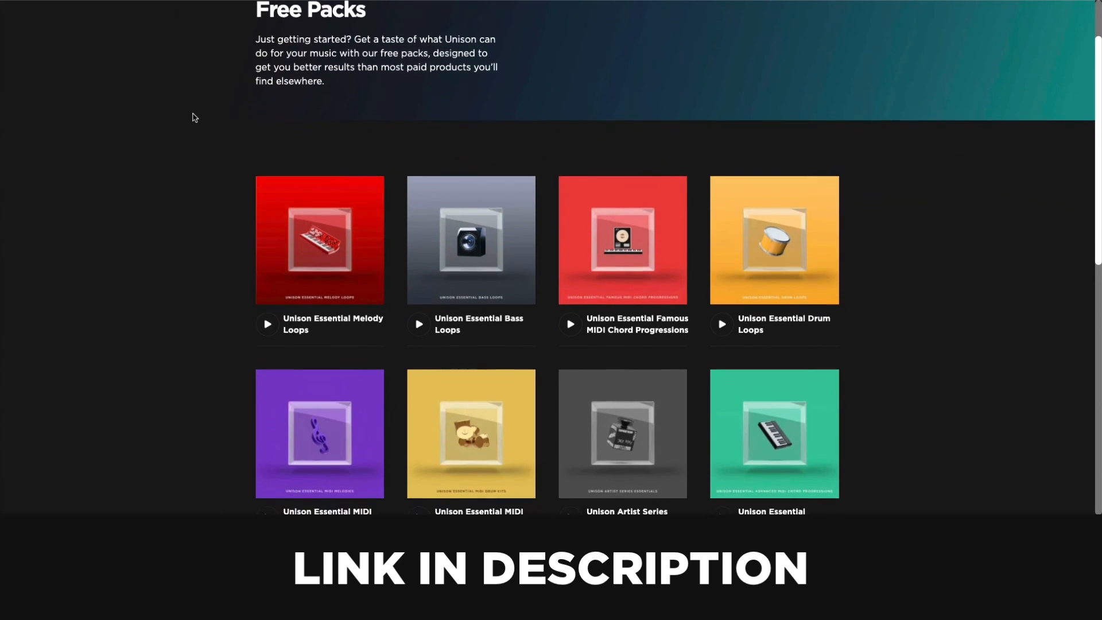
{"action": "scroll", "coordinate": [194, 117], "scroll_direction": "down", "scroll_amount": 2}
{"action": "scroll", "coordinate": [195, 117], "scroll_direction": "down", "scroll_amount": 7}
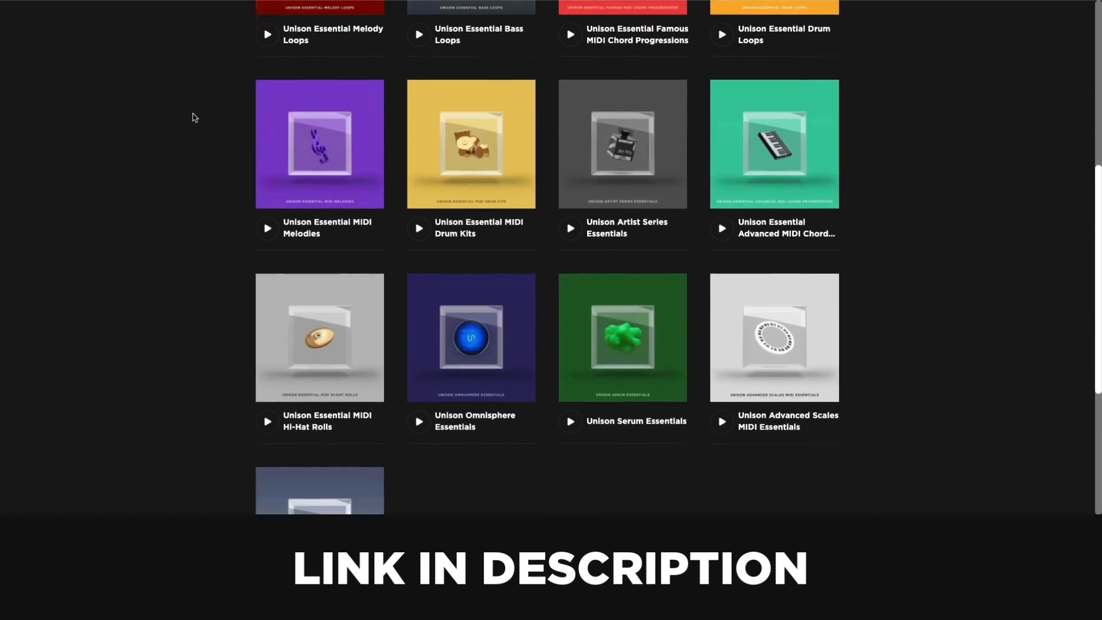
{"action": "scroll", "coordinate": [195, 117], "scroll_direction": "down", "scroll_amount": 3}
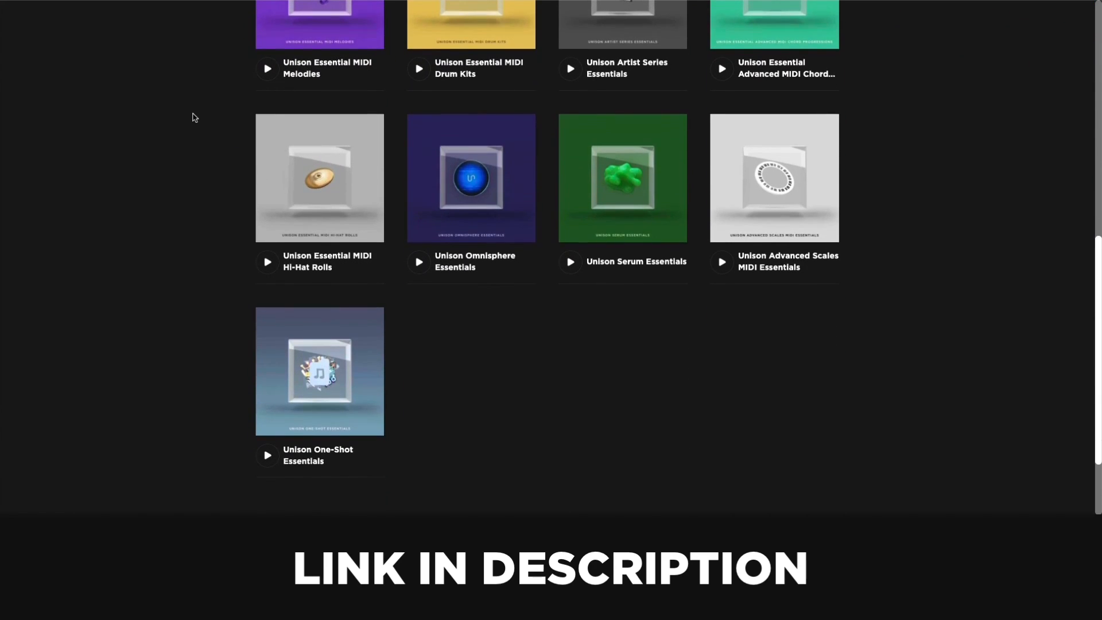
{"action": "scroll", "coordinate": [195, 118], "scroll_direction": "up", "scroll_amount": 9}
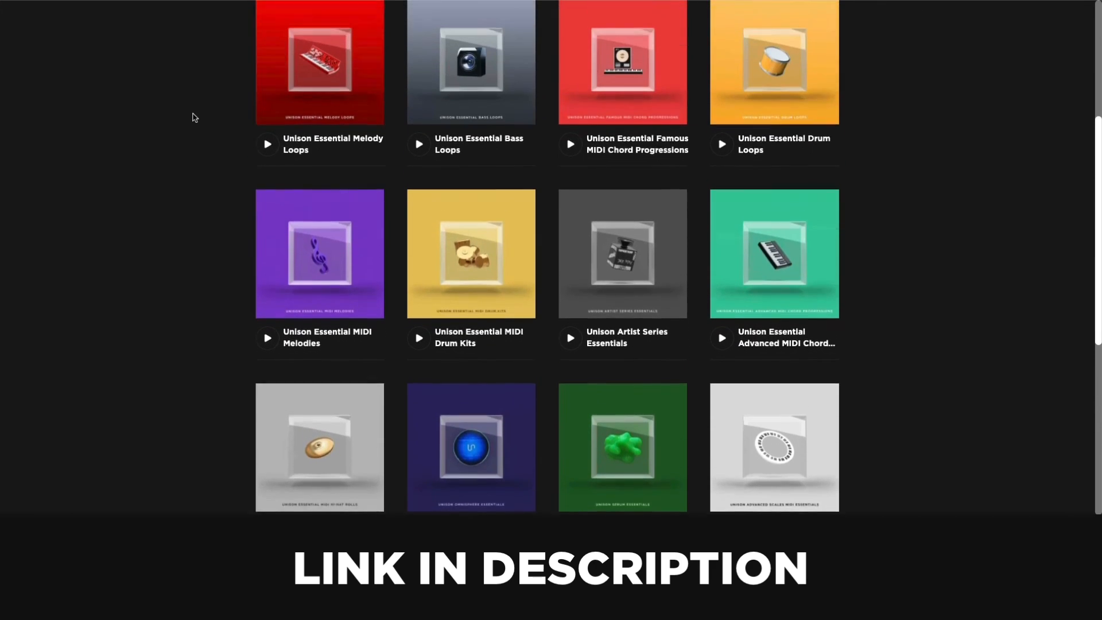
{"action": "scroll", "coordinate": [195, 117], "scroll_direction": "up", "scroll_amount": 6}
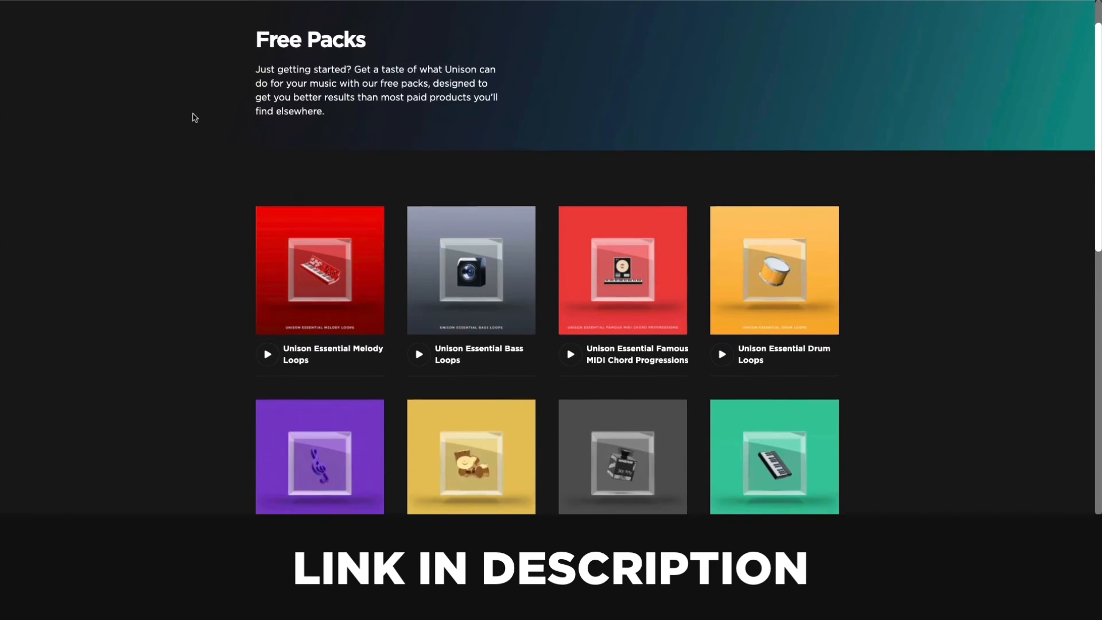
{"action": "scroll", "coordinate": [195, 117], "scroll_direction": "up", "scroll_amount": 1}
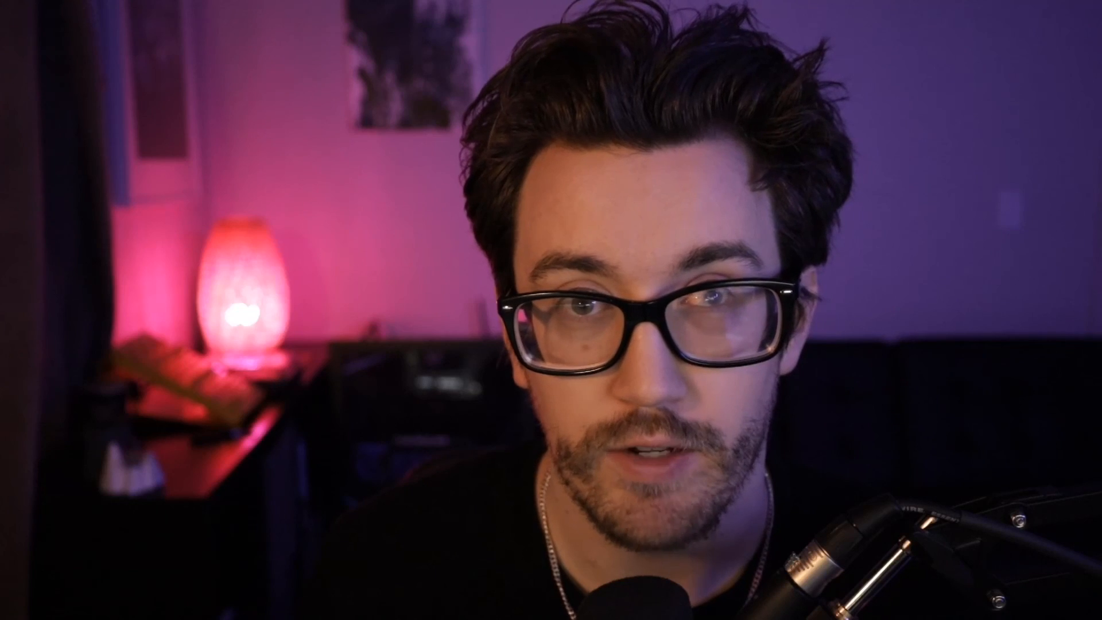